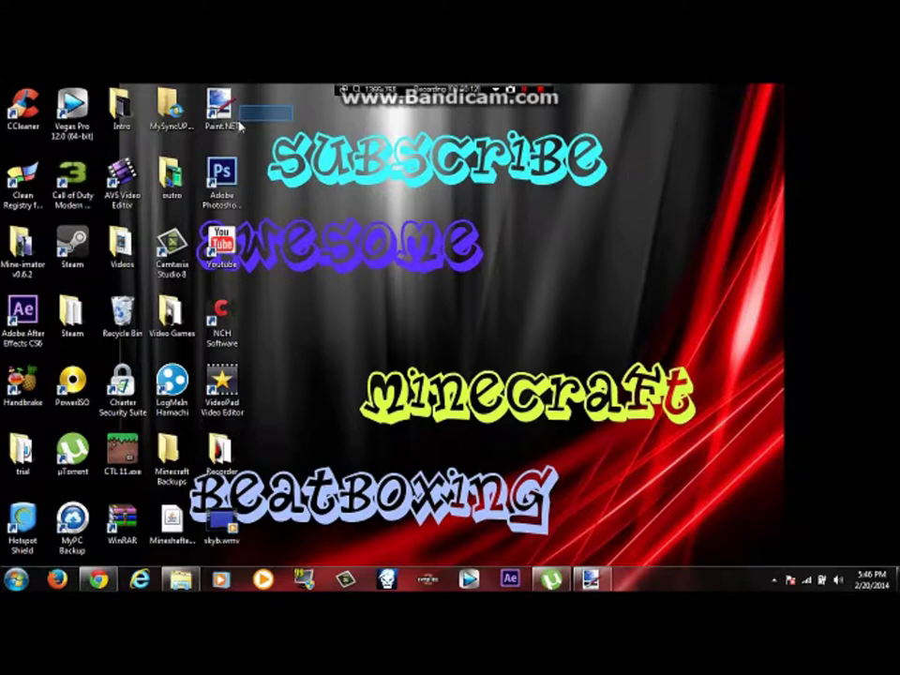
Confirm in the Resize dialog that the canvas is 630 × 360 pixels, leaving it unchanged
mouse_move(246, 147)
mouse_down()
mouse_move(236, 160)
mouse_move(249, 147)
mouse_up()
drag(265, 103, 202, 90)
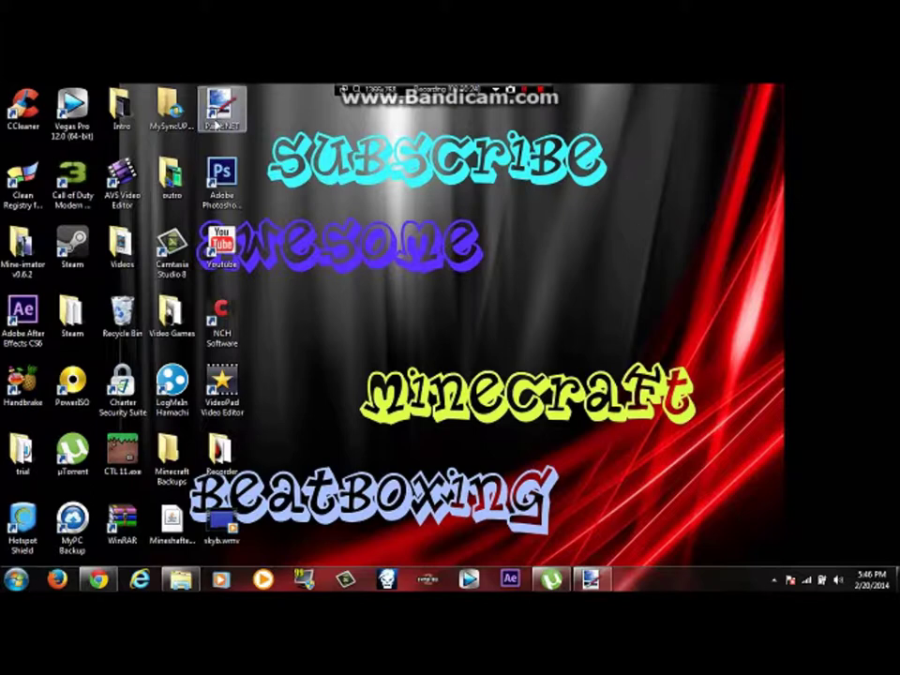
drag(325, 149, 708, 437)
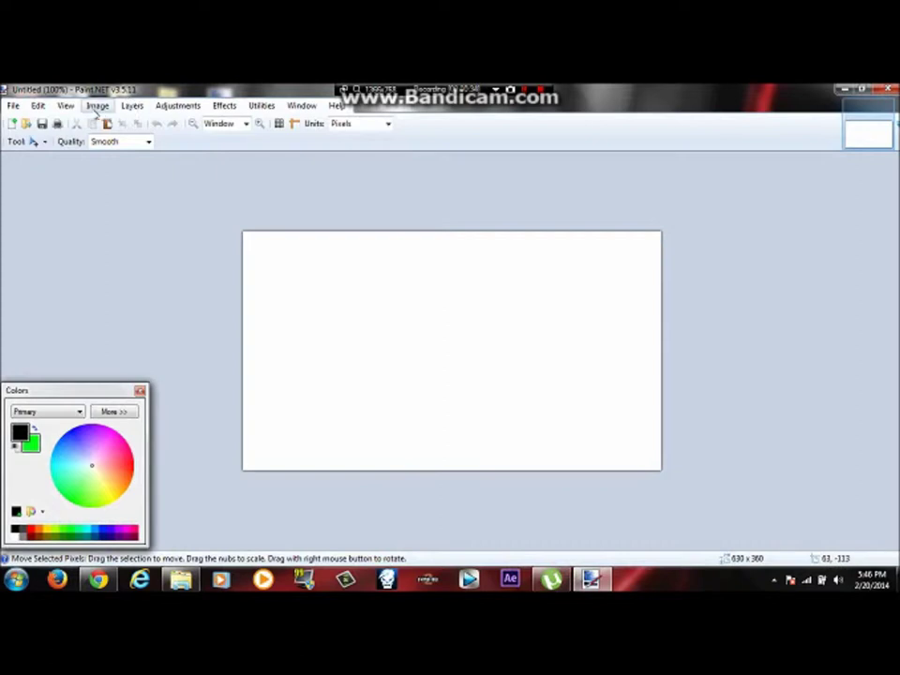
click(98, 106)
click(119, 150)
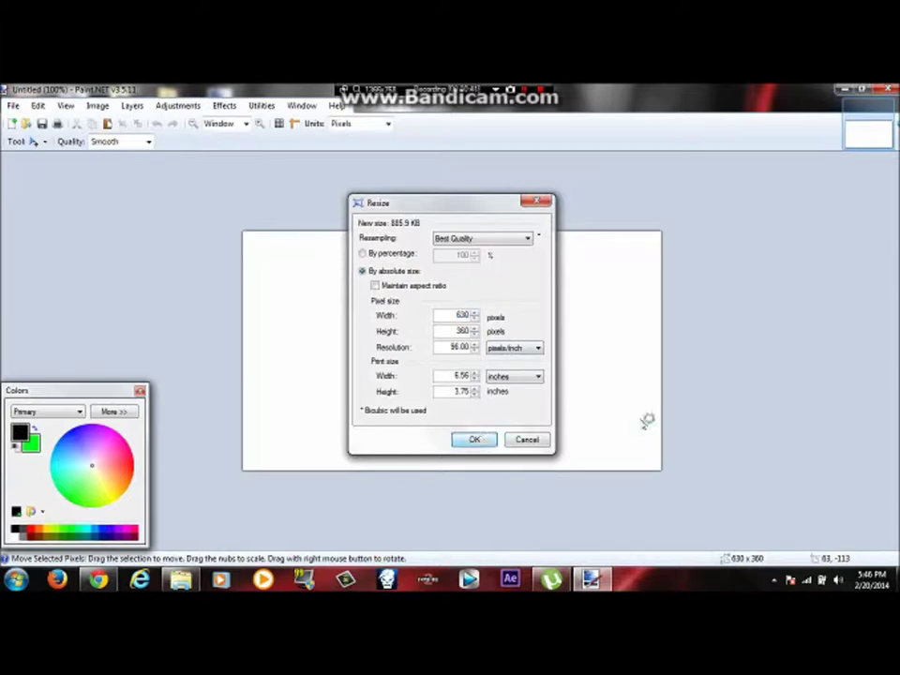
key(Return)
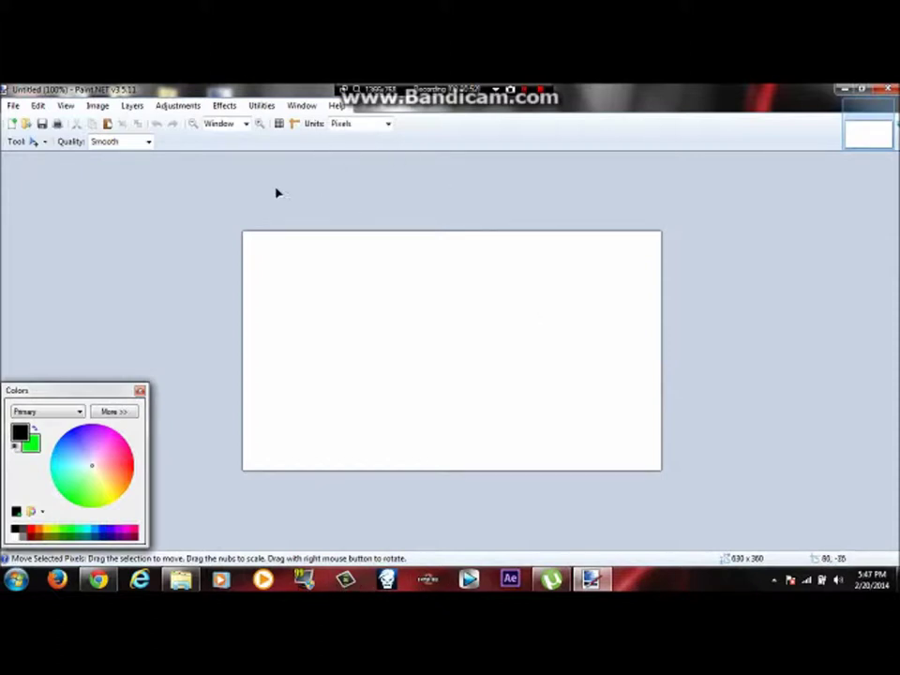
Select the Gradient tool with a cyan primary and green secondary colour
click(24, 144)
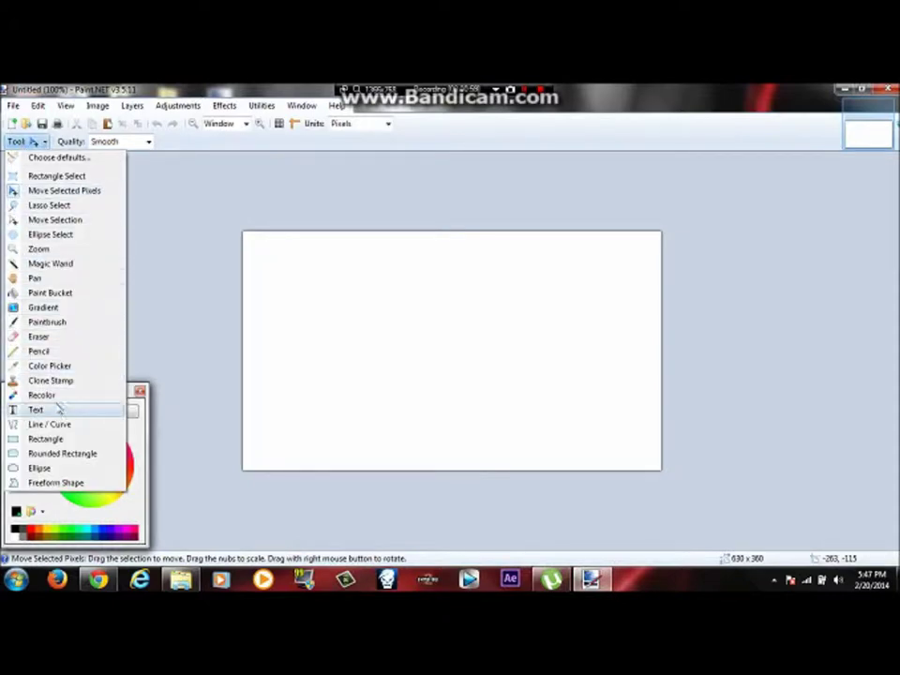
click(44, 309)
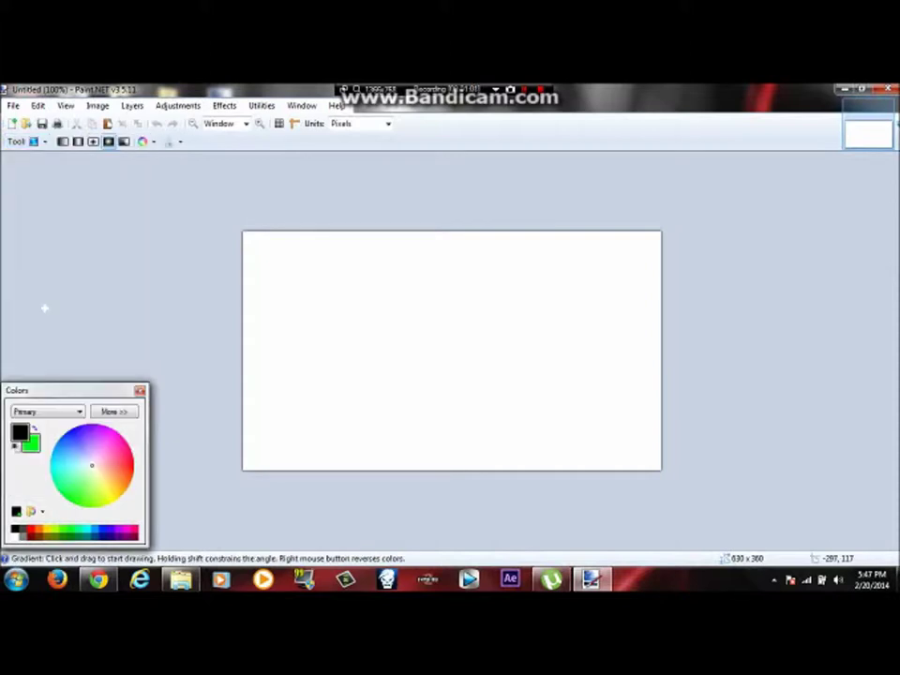
click(61, 411)
click(28, 424)
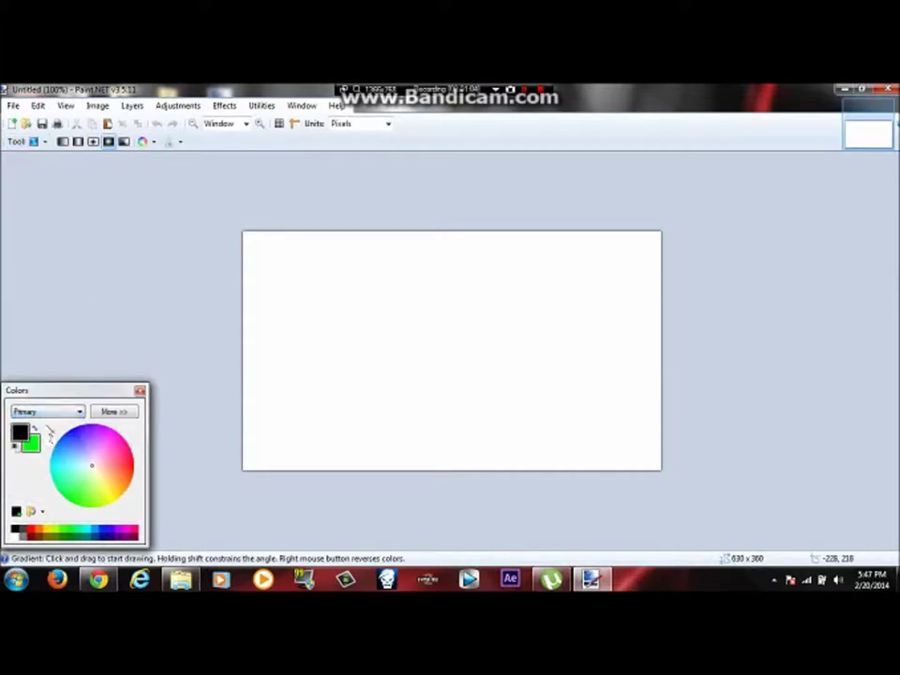
drag(64, 454, 53, 478)
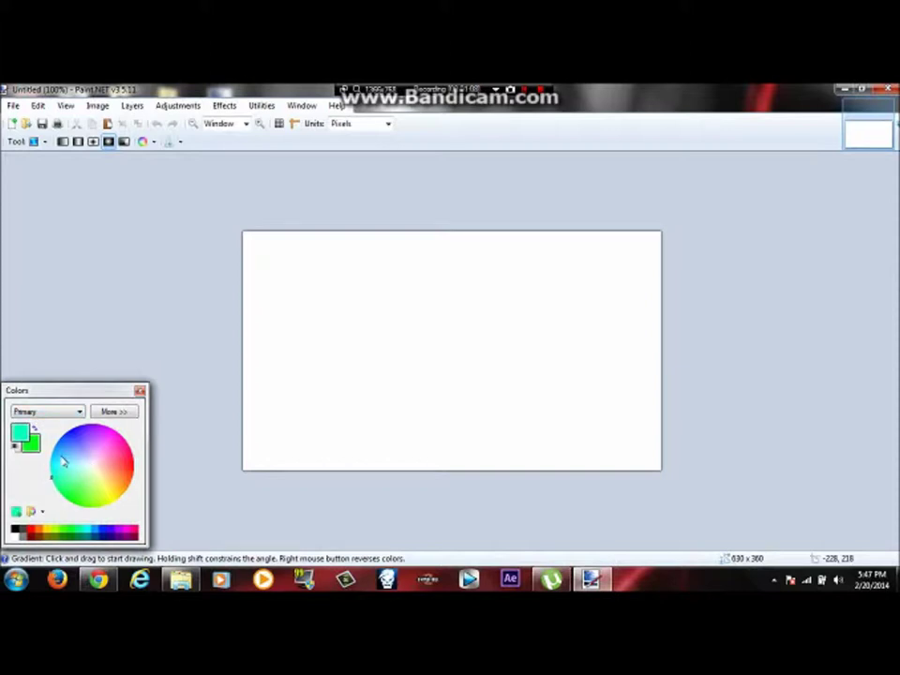
click(48, 413)
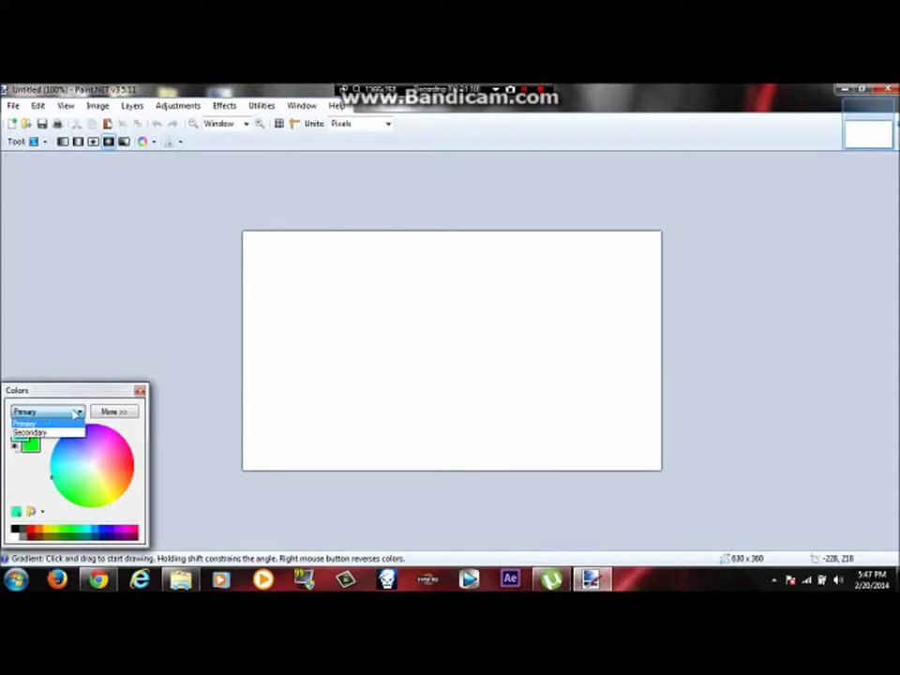
click(29, 432)
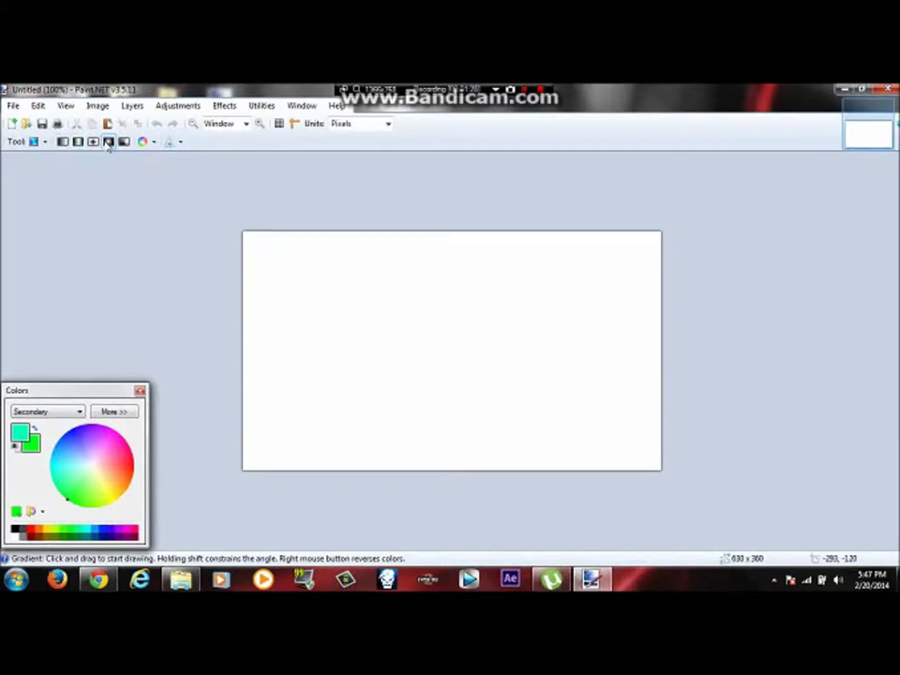
Drag a radial gradient across the canvas, centring the cyan towards the left
click(109, 143)
drag(451, 339, 452, 340)
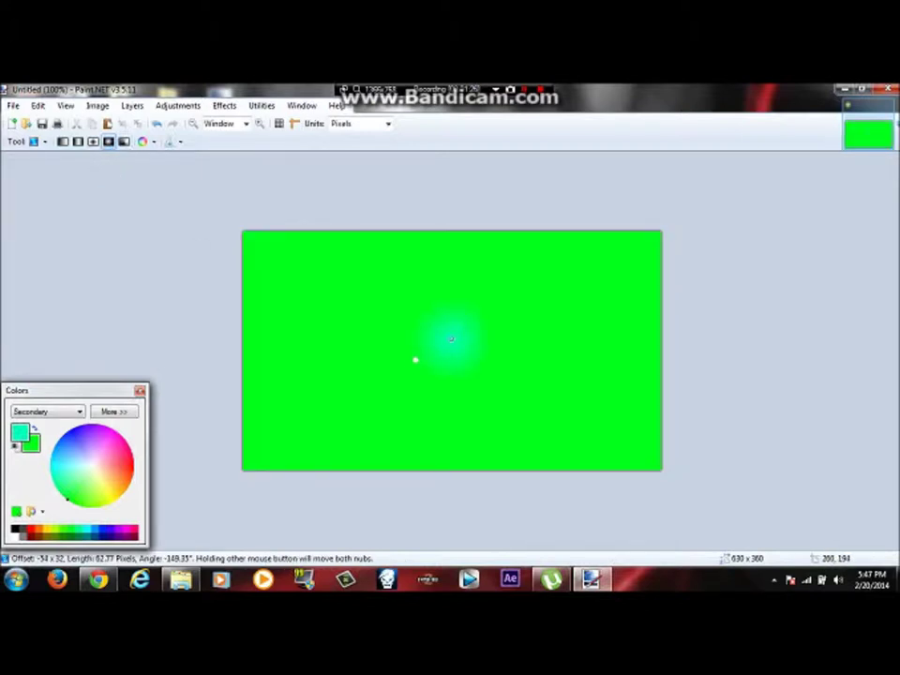
drag(451, 340, 183, 478)
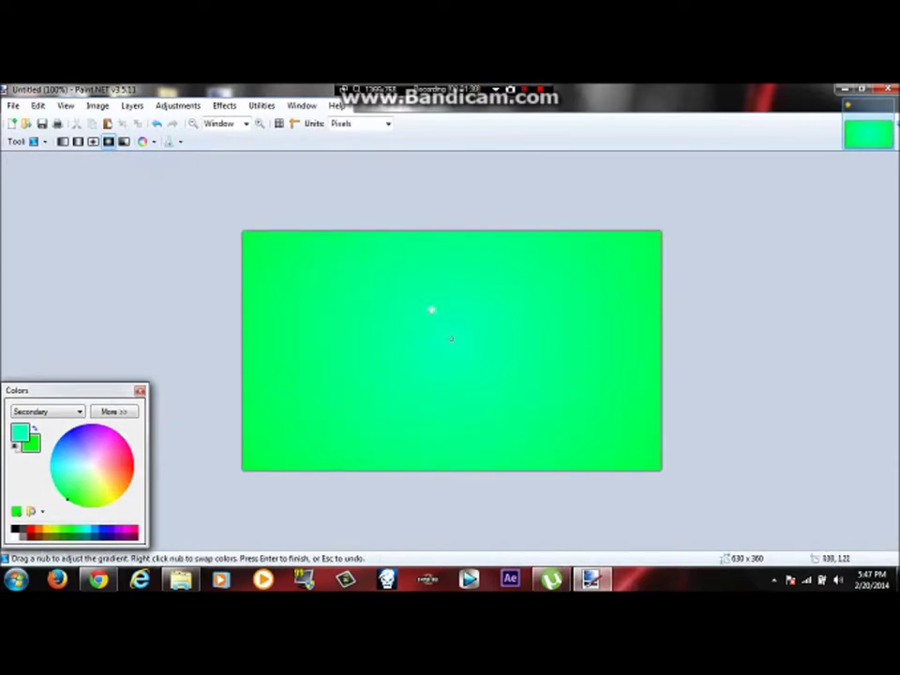
mouse_move(447, 340)
mouse_down()
mouse_move(697, 350)
mouse_move(378, 305)
mouse_move(322, 404)
mouse_move(496, 388)
mouse_move(296, 341)
mouse_move(311, 350)
mouse_up()
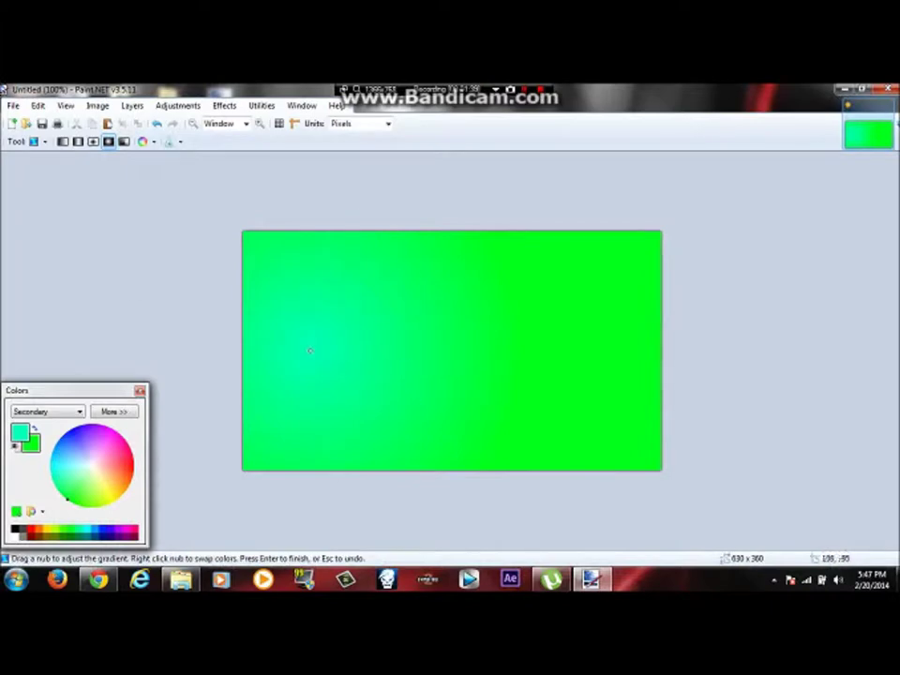
click(19, 141)
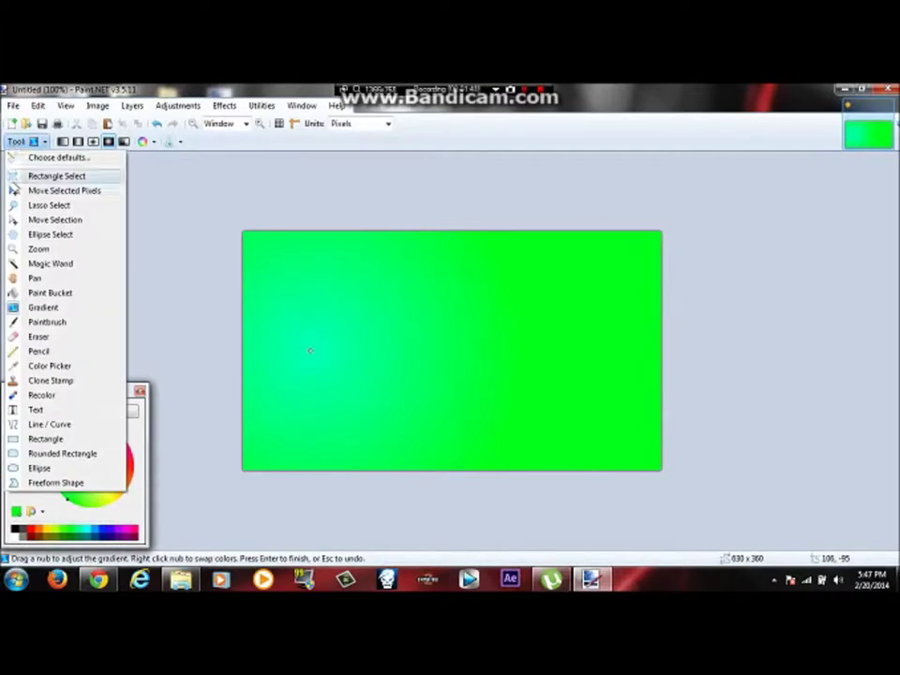
Choose the Text tool with the MineCrafter 3 font
click(14, 191)
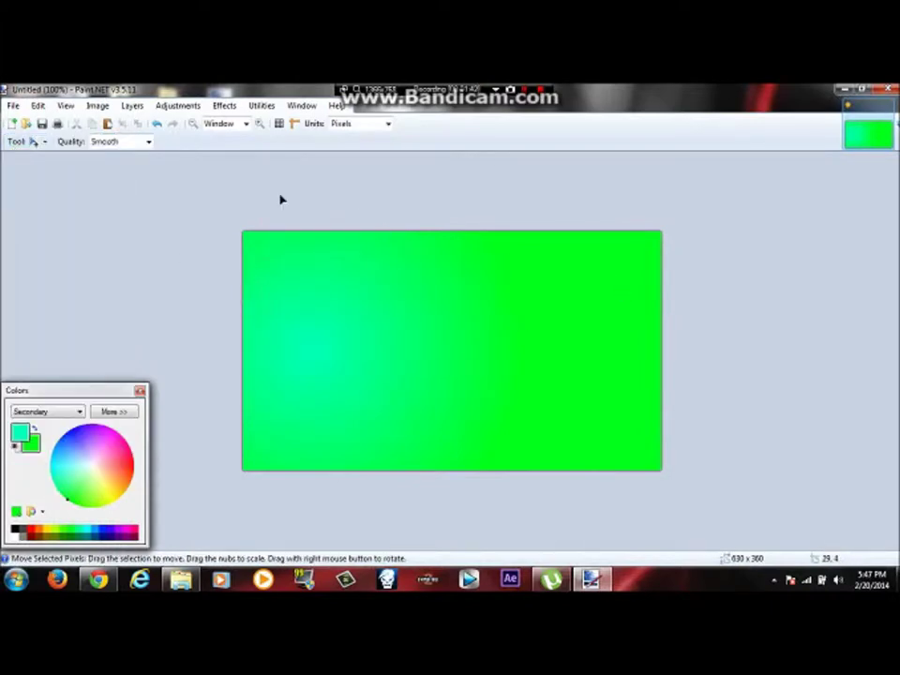
click(34, 140)
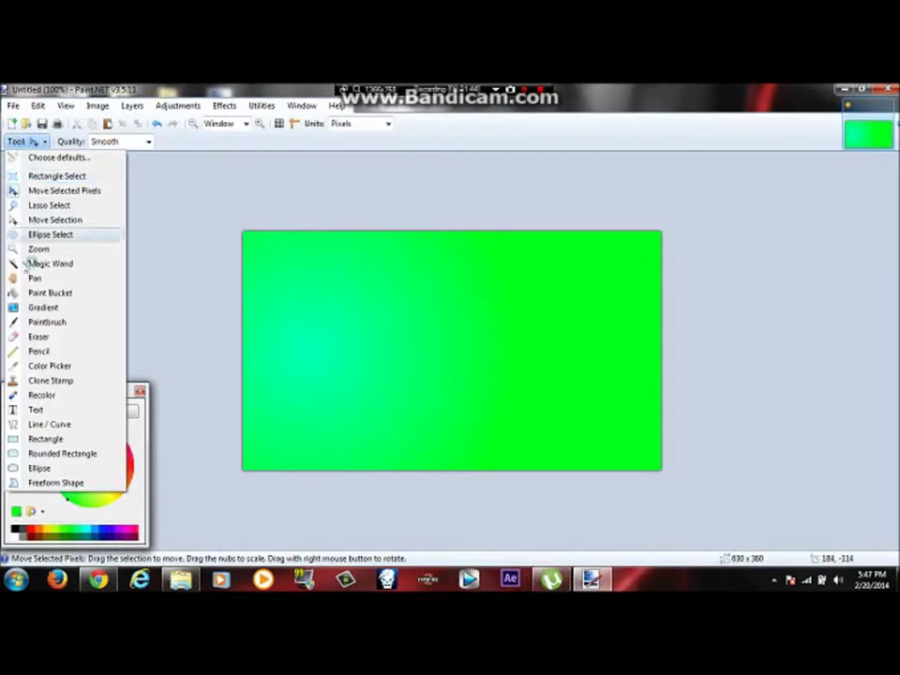
click(15, 412)
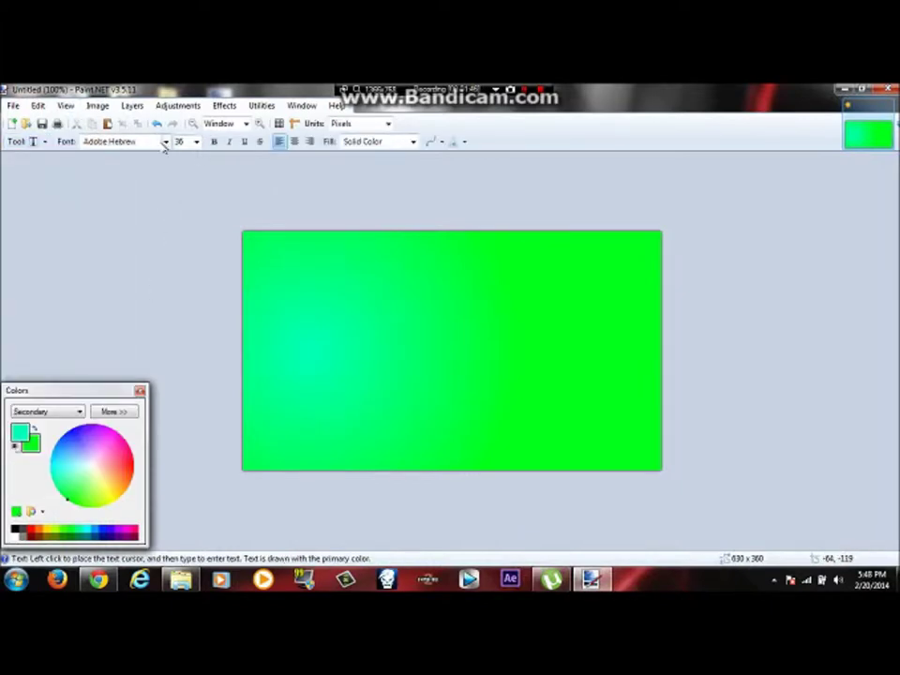
click(165, 141)
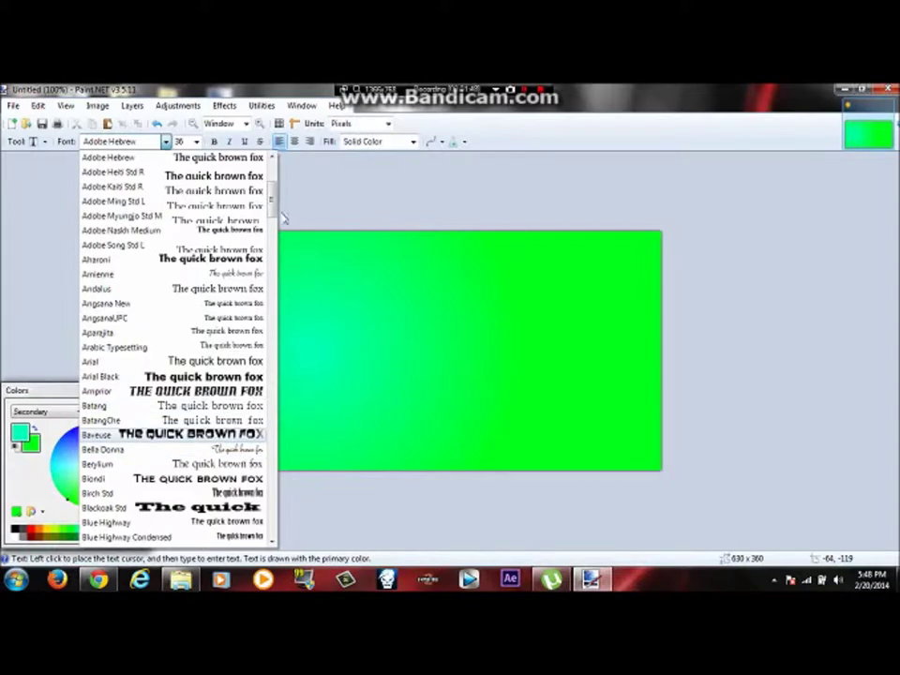
mouse_move(274, 208)
mouse_down()
mouse_move(234, 520)
mouse_move(269, 458)
mouse_move(267, 424)
mouse_up()
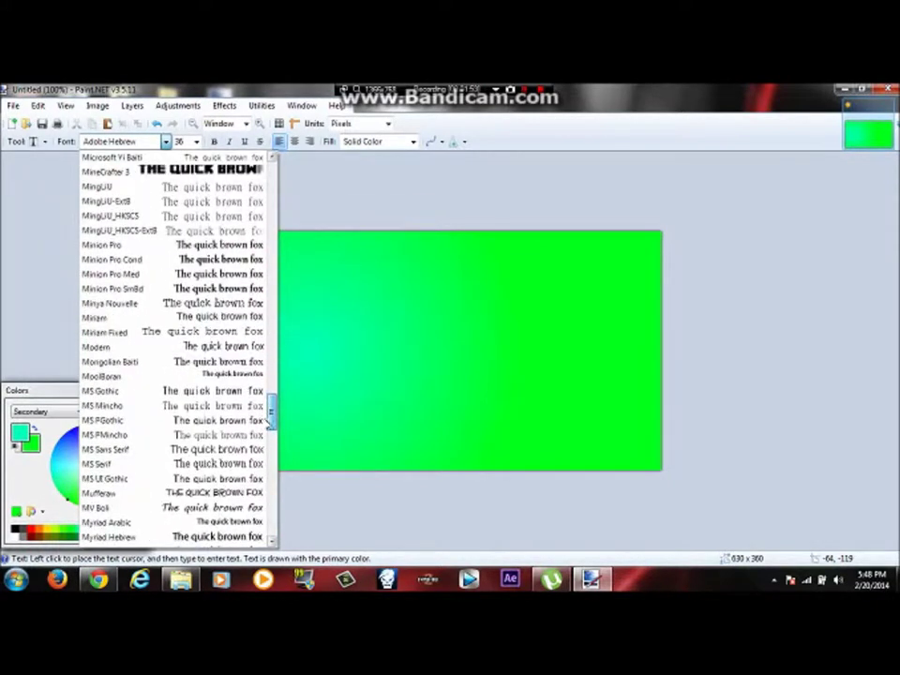
click(211, 172)
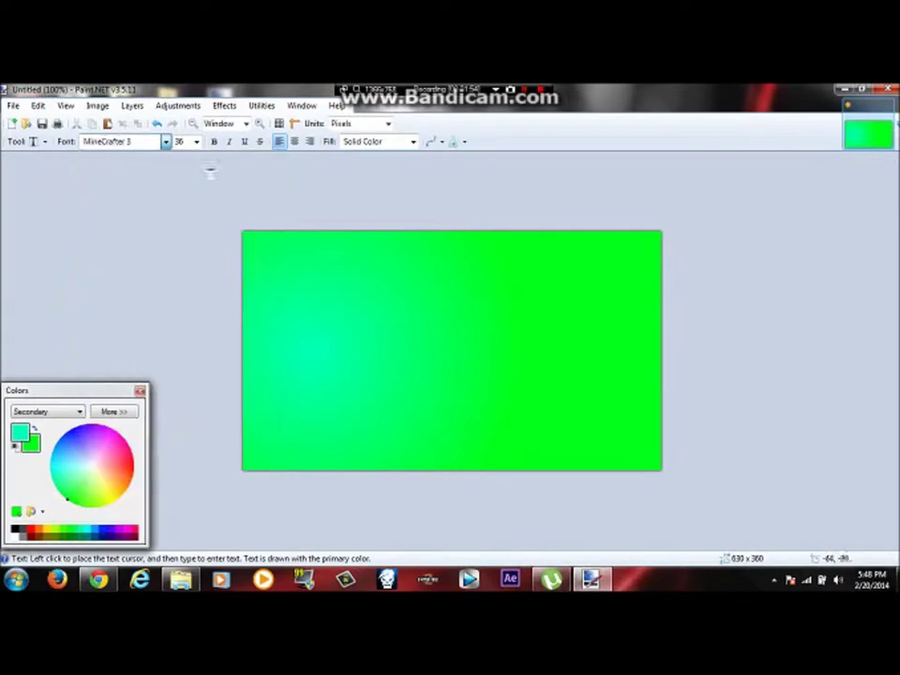
Type 'HOW TO MAKE A' in red and centre it across the top of the canvas
click(306, 259)
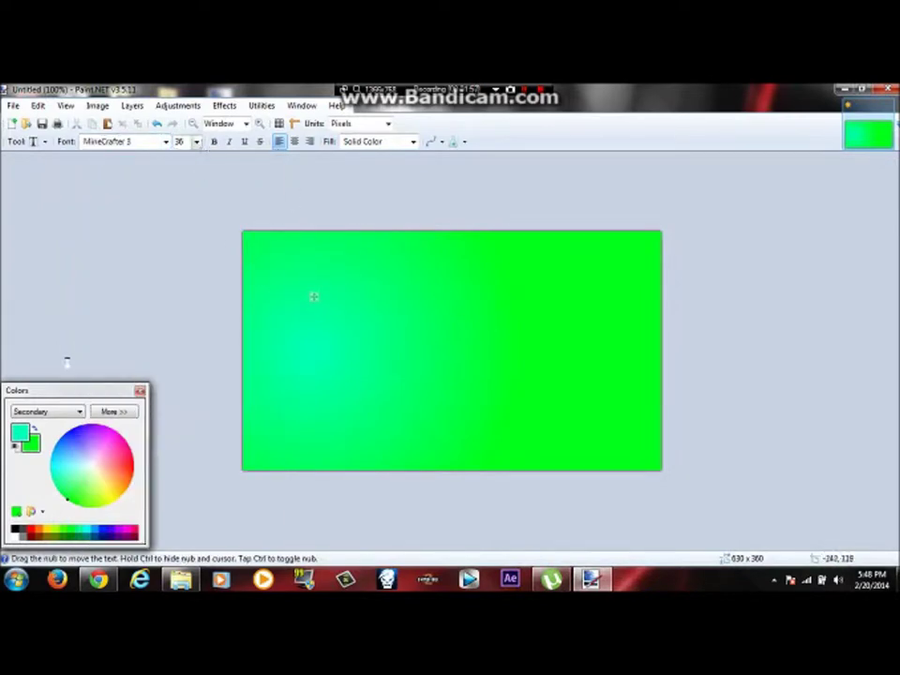
click(46, 410)
click(32, 423)
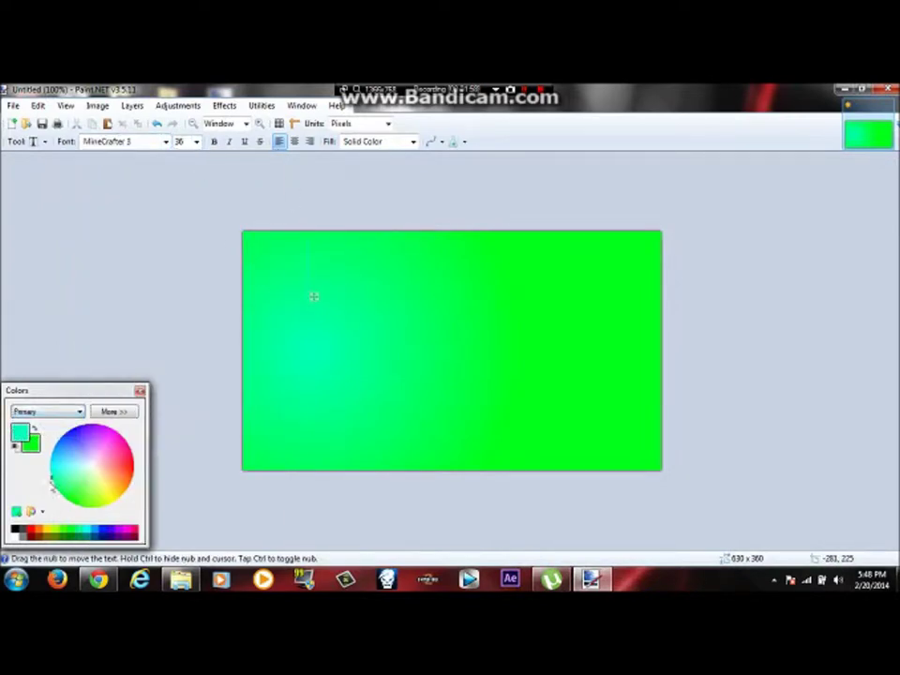
drag(52, 483, 165, 471)
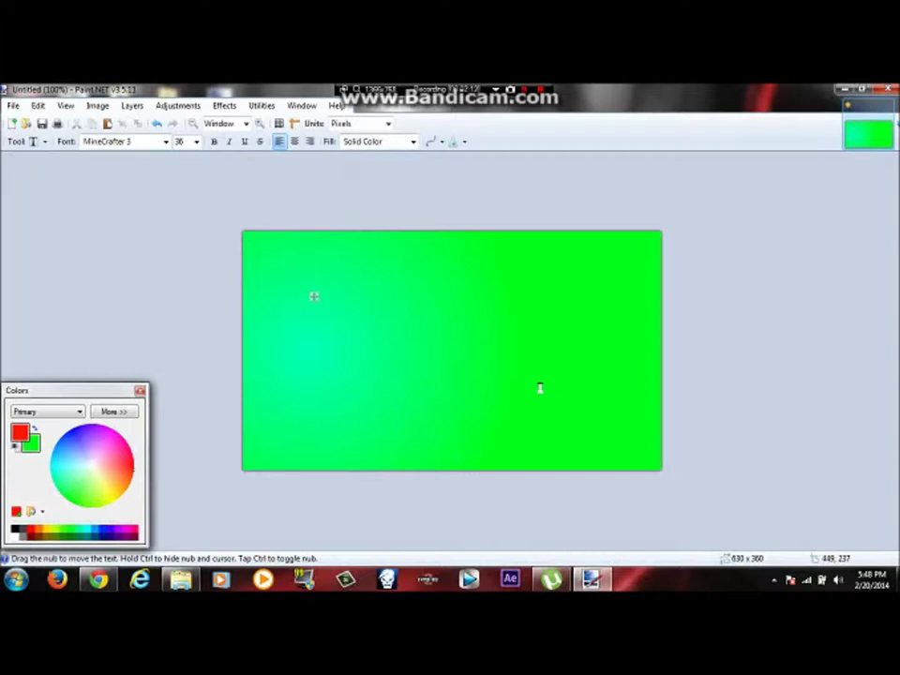
text(H)
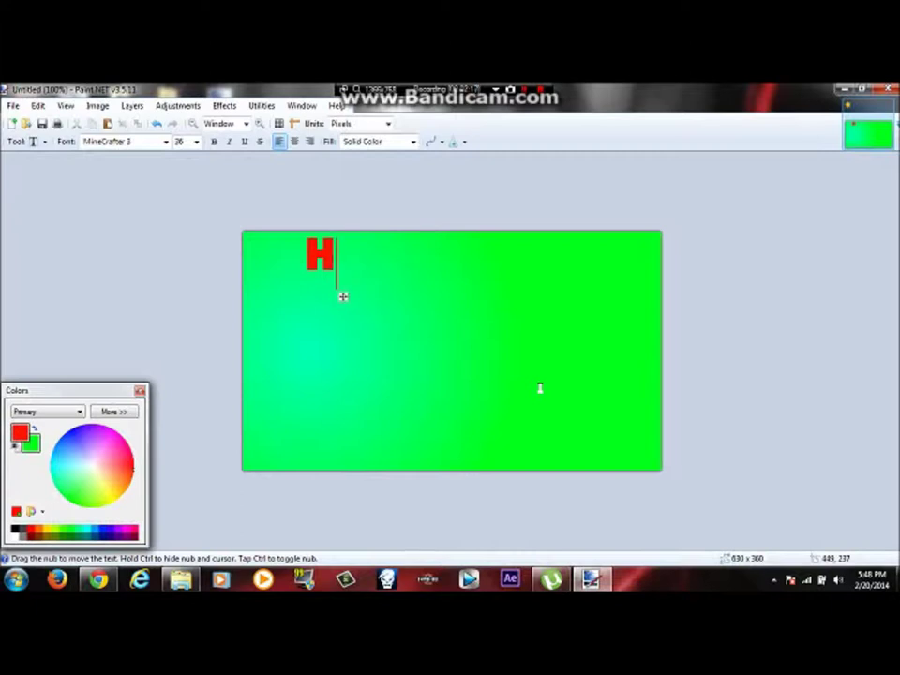
text(OW)
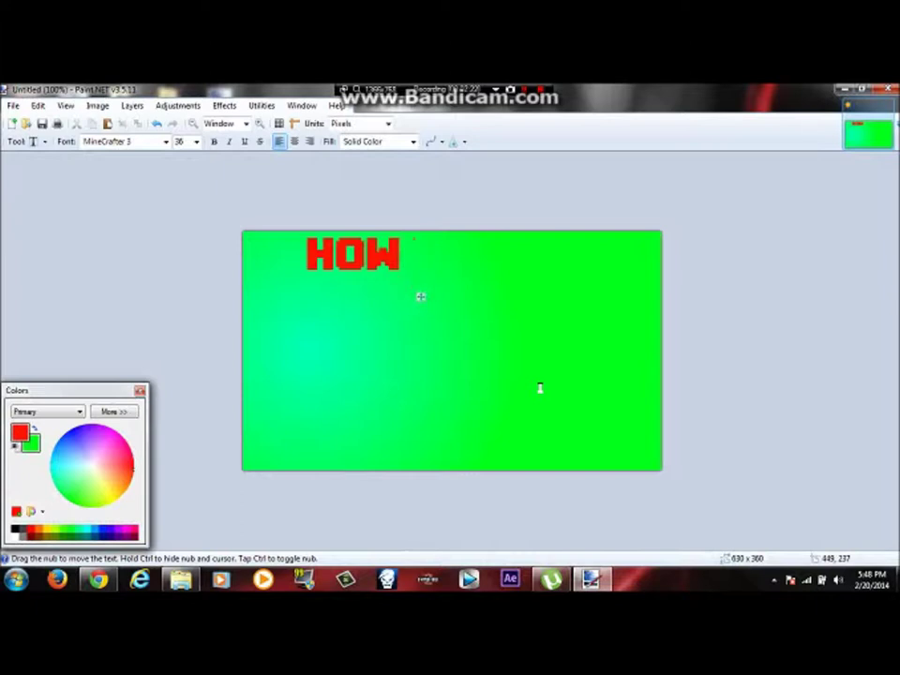
text( TO M)
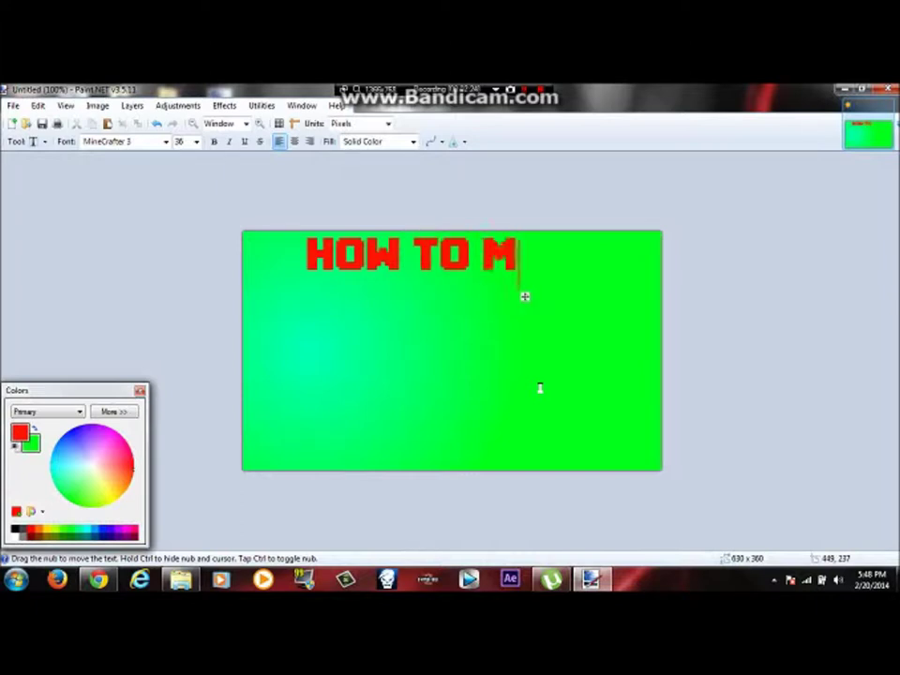
text(AKE A)
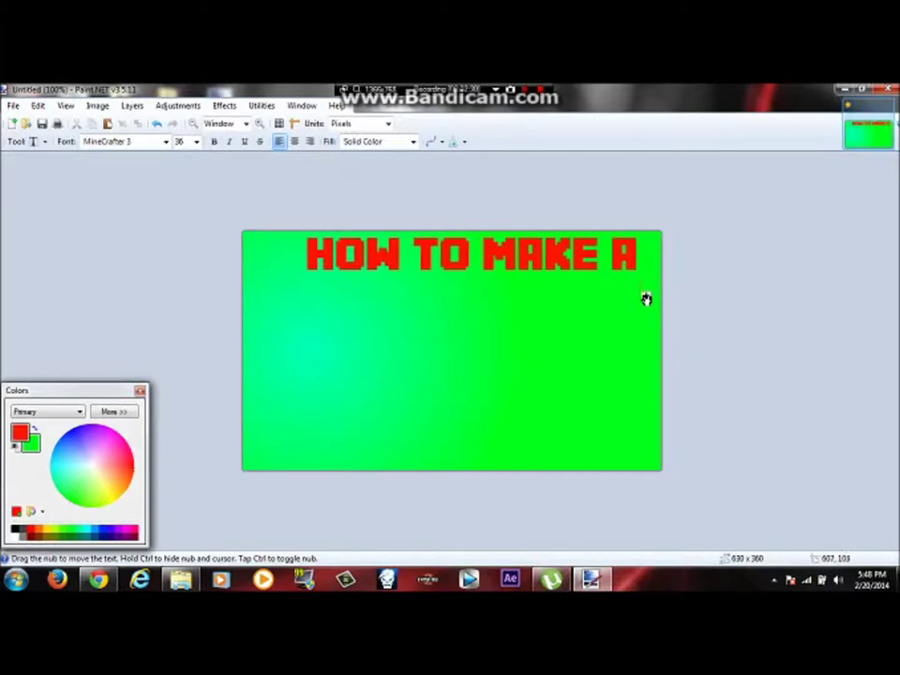
drag(646, 299, 625, 320)
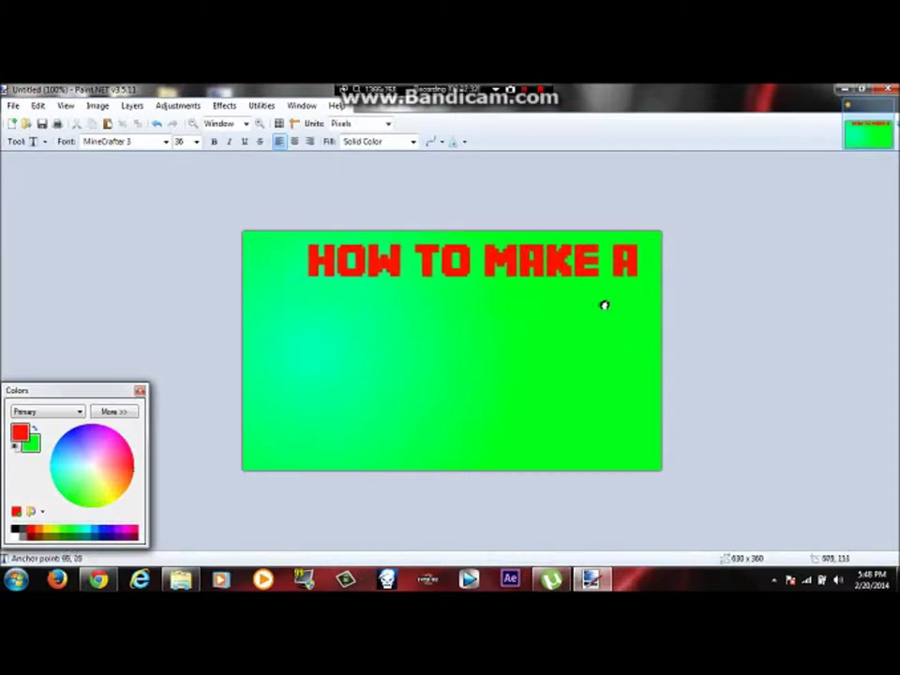
drag(625, 319, 629, 309)
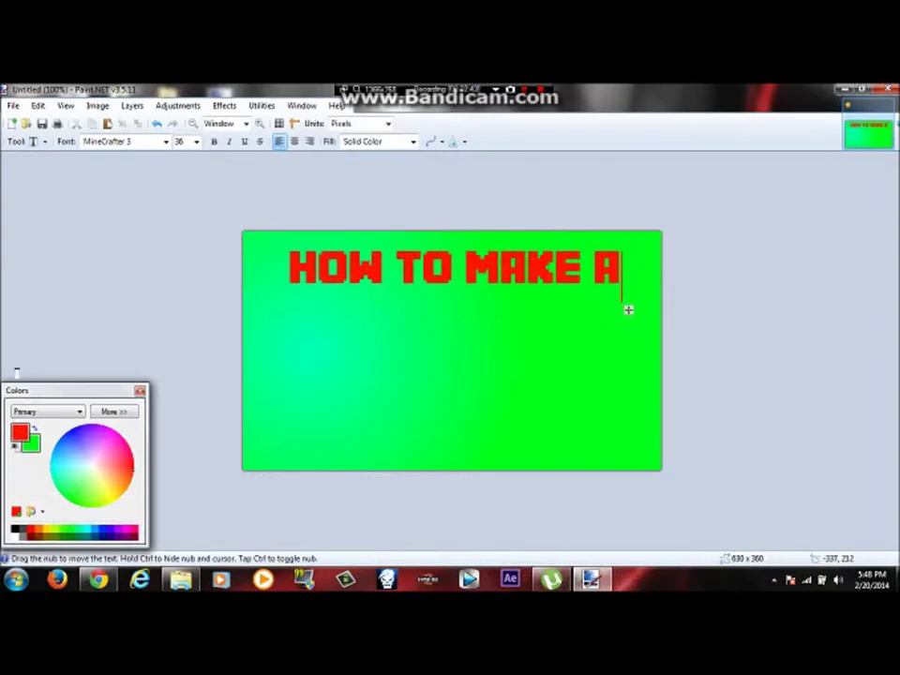
click(37, 142)
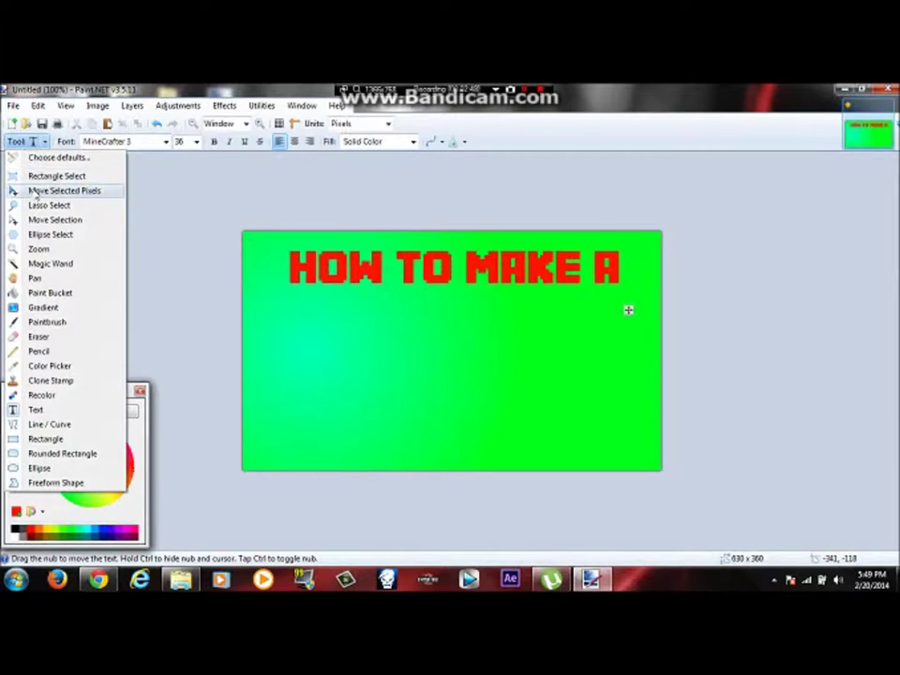
Set the Text tool to the SF Comic Script font in blue
click(37, 193)
click(34, 142)
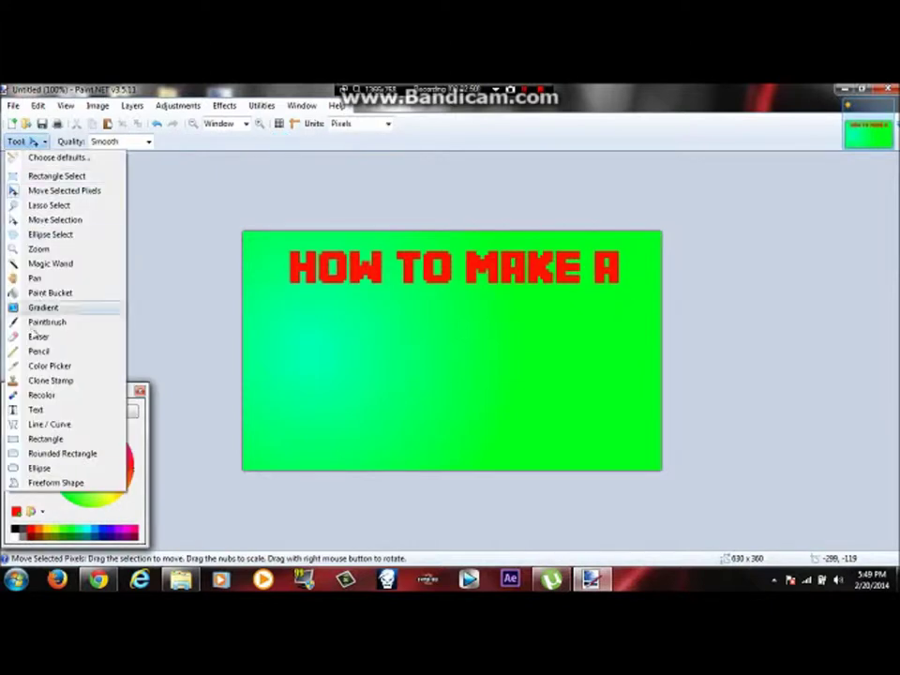
click(55, 411)
click(166, 142)
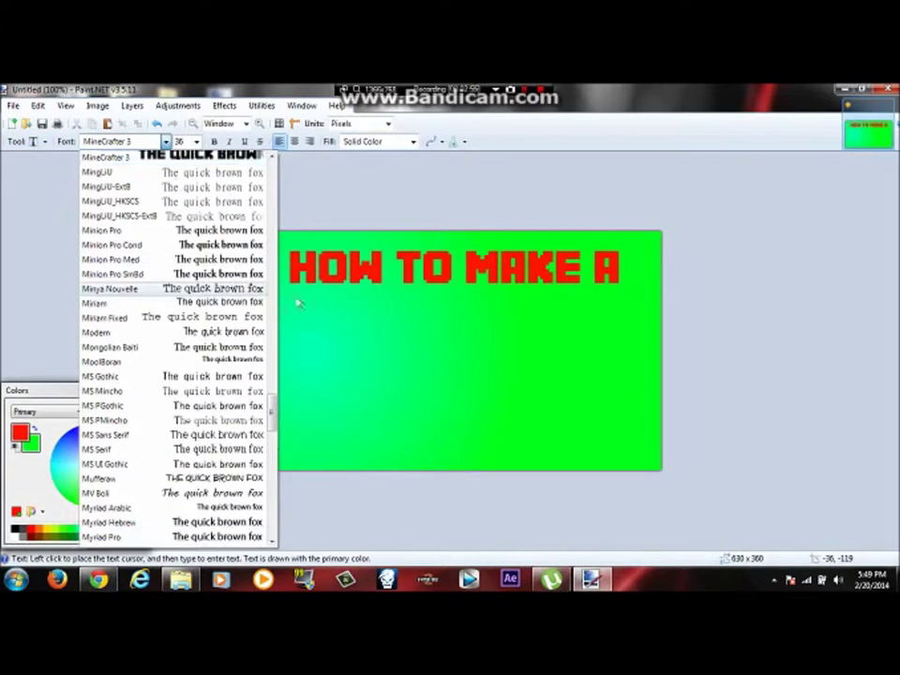
mouse_move(273, 422)
mouse_down()
mouse_move(298, 409)
mouse_move(287, 456)
mouse_up()
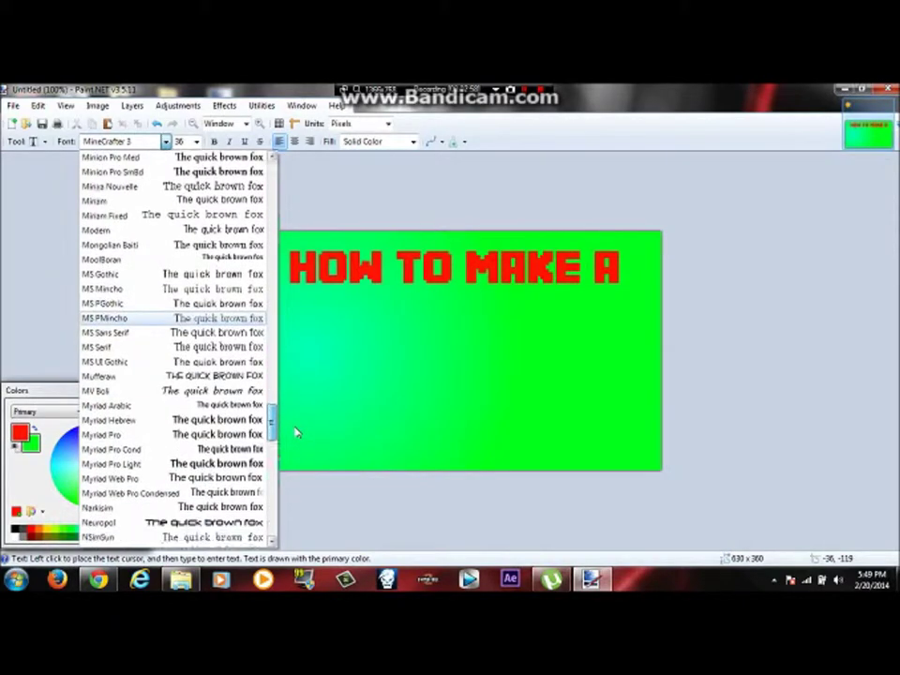
drag(287, 455, 272, 479)
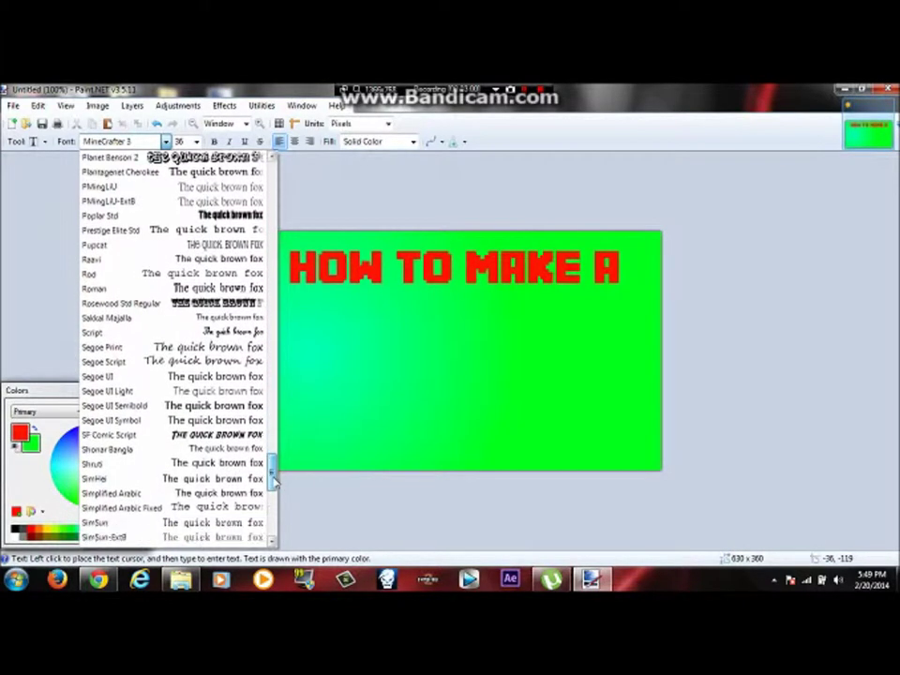
click(239, 435)
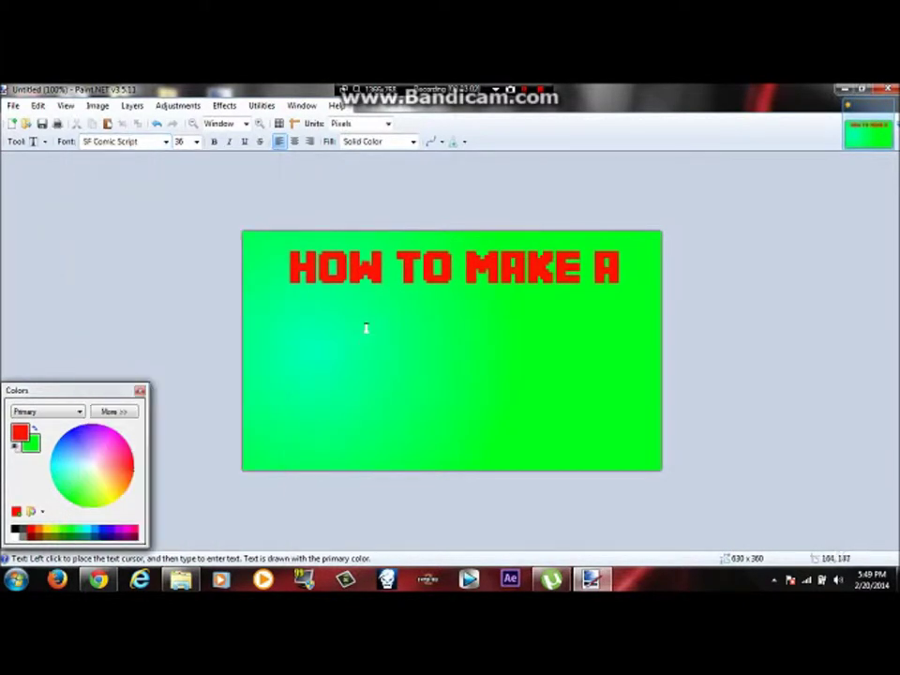
mouse_move(113, 475)
mouse_down()
mouse_move(88, 475)
mouse_move(85, 447)
mouse_move(70, 432)
mouse_up()
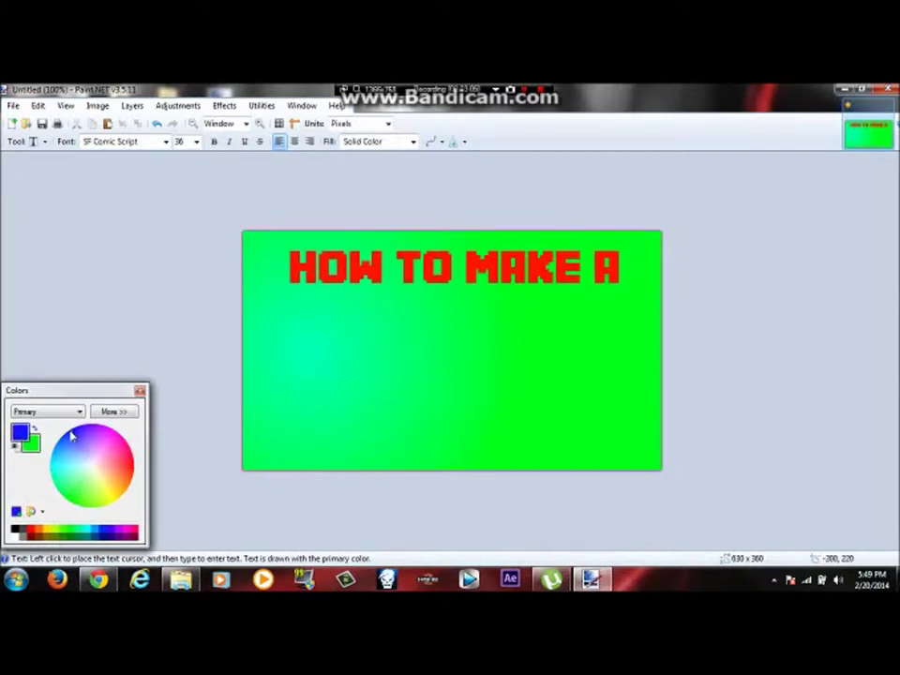
Type 'THUMBNAIL' below the title at font size 72
click(343, 314)
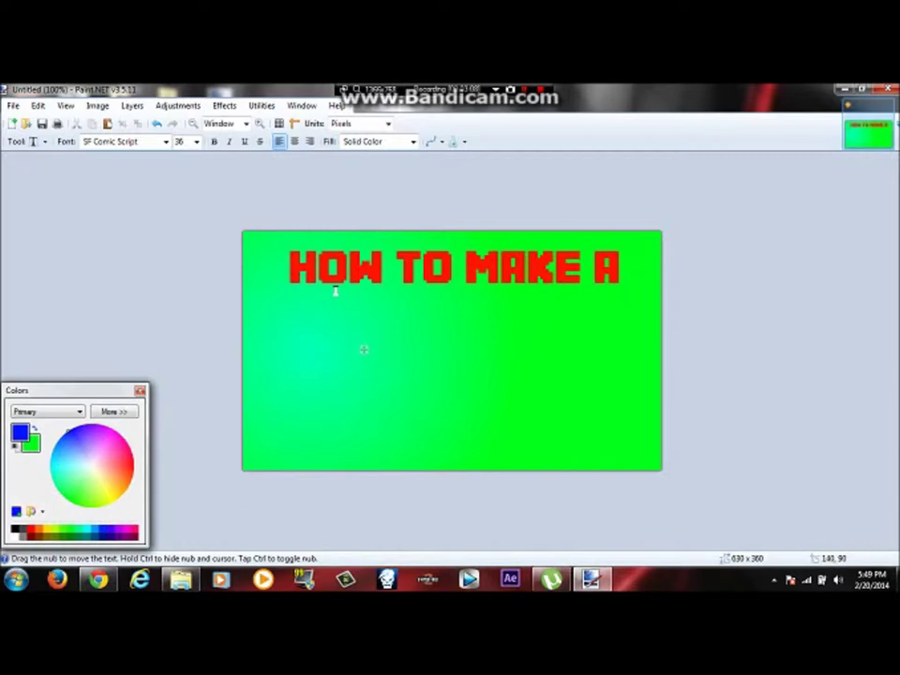
text(T)
text(HUM)
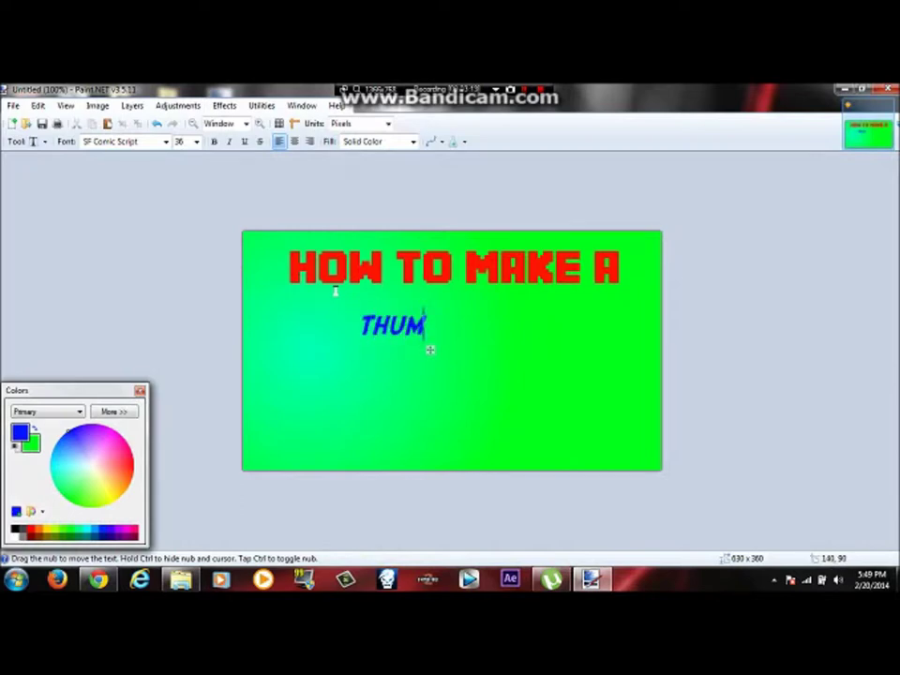
text(BNAIL)
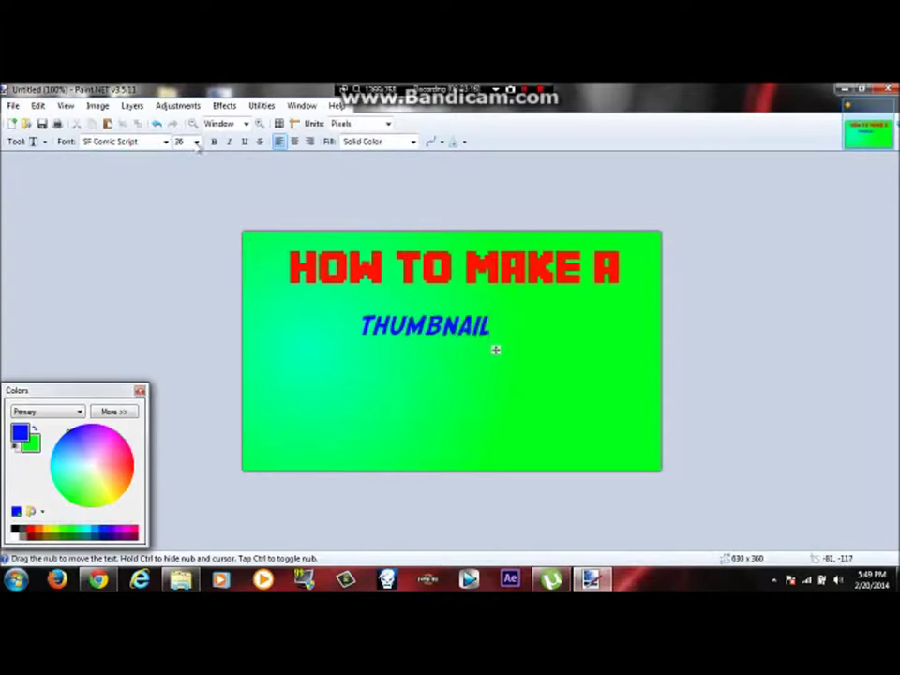
click(196, 142)
click(187, 306)
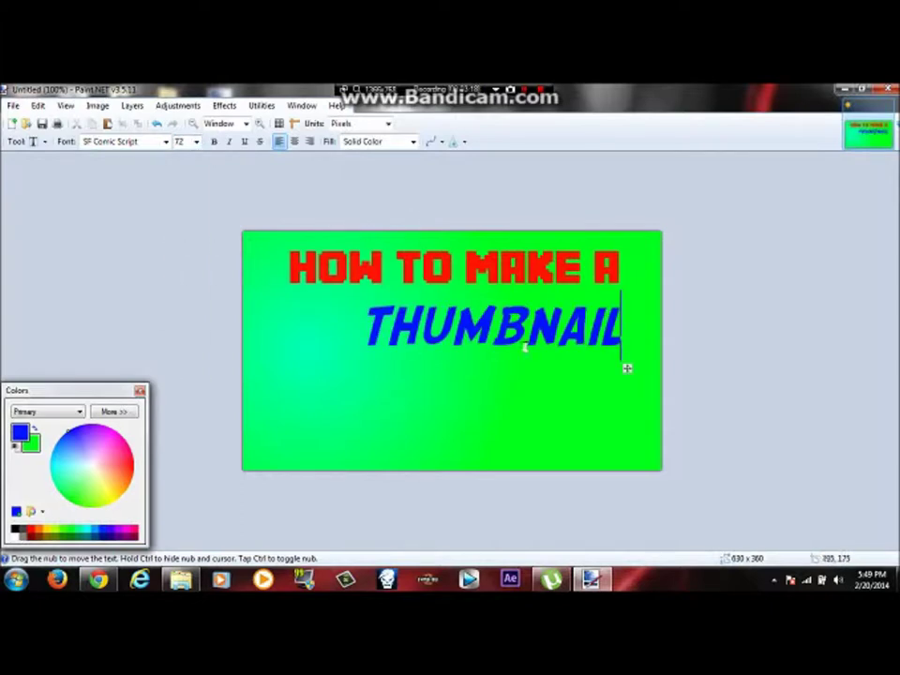
Try size 48, return to 72, and centre THUMBNAIL directly beneath the title
drag(627, 369, 605, 364)
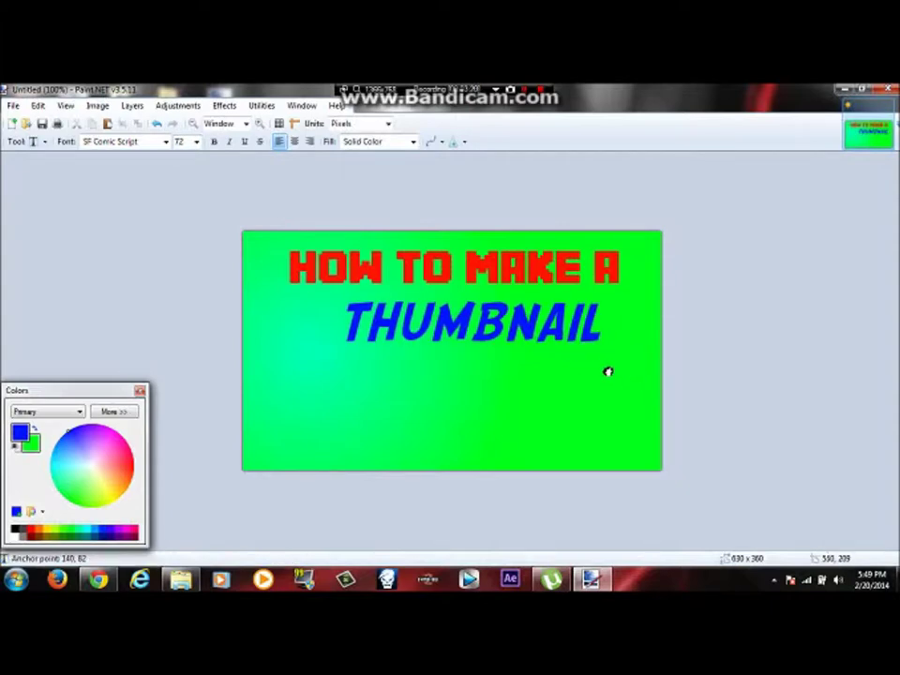
click(197, 142)
click(185, 294)
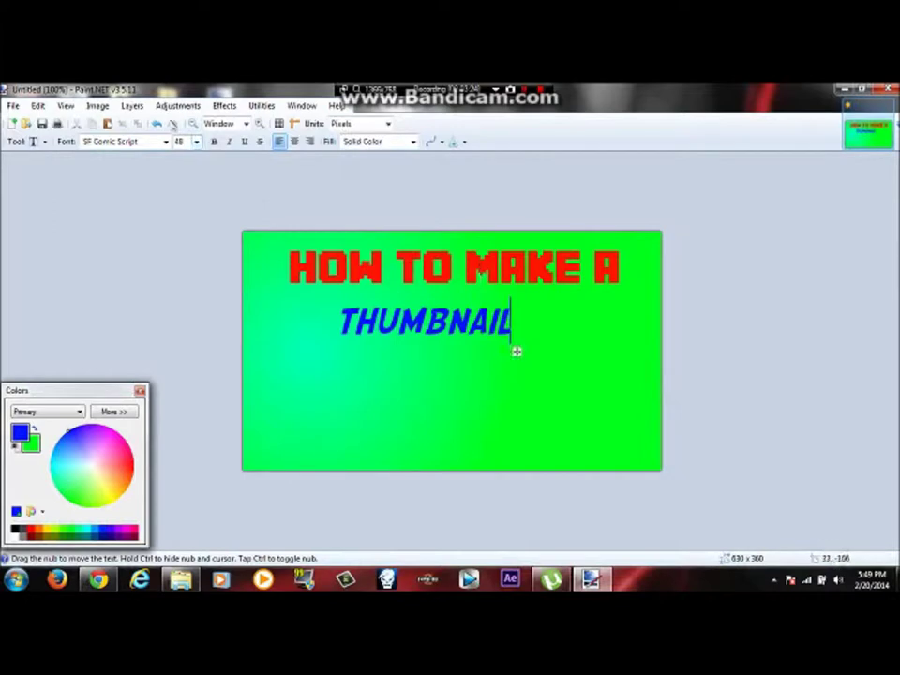
click(196, 141)
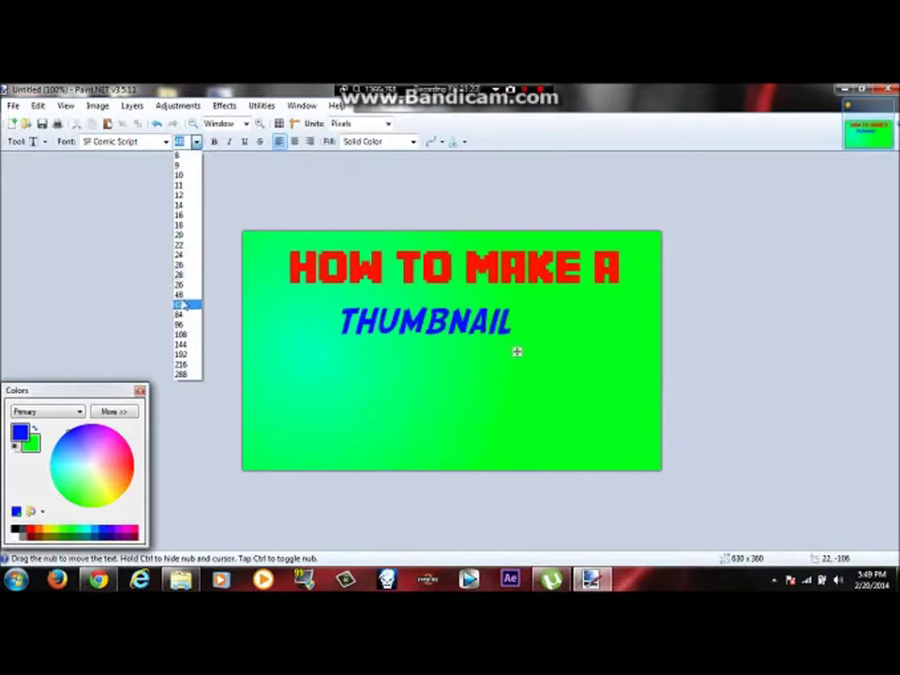
click(185, 305)
drag(609, 367, 589, 358)
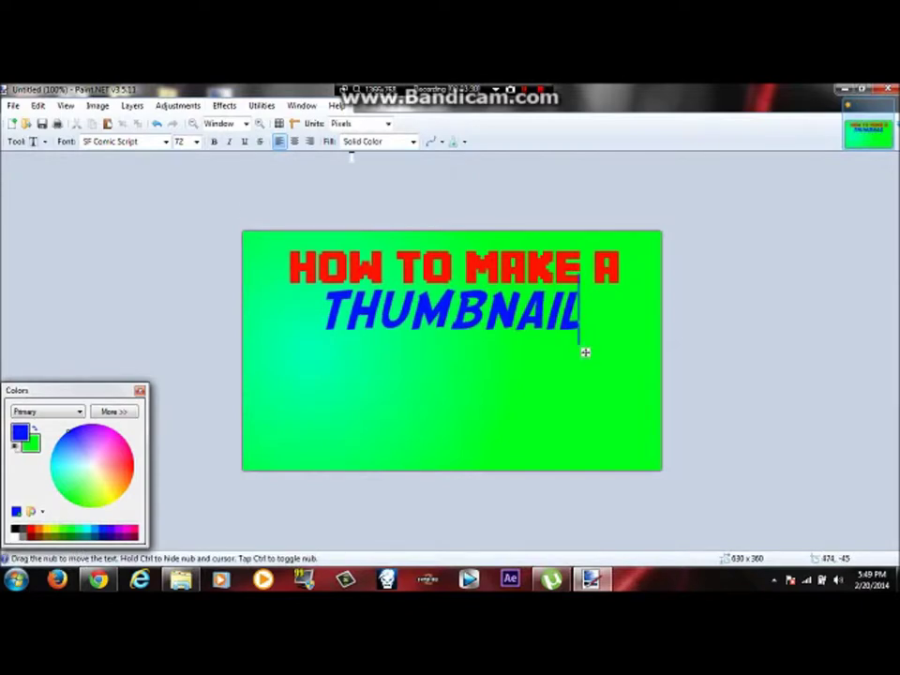
click(33, 141)
click(14, 192)
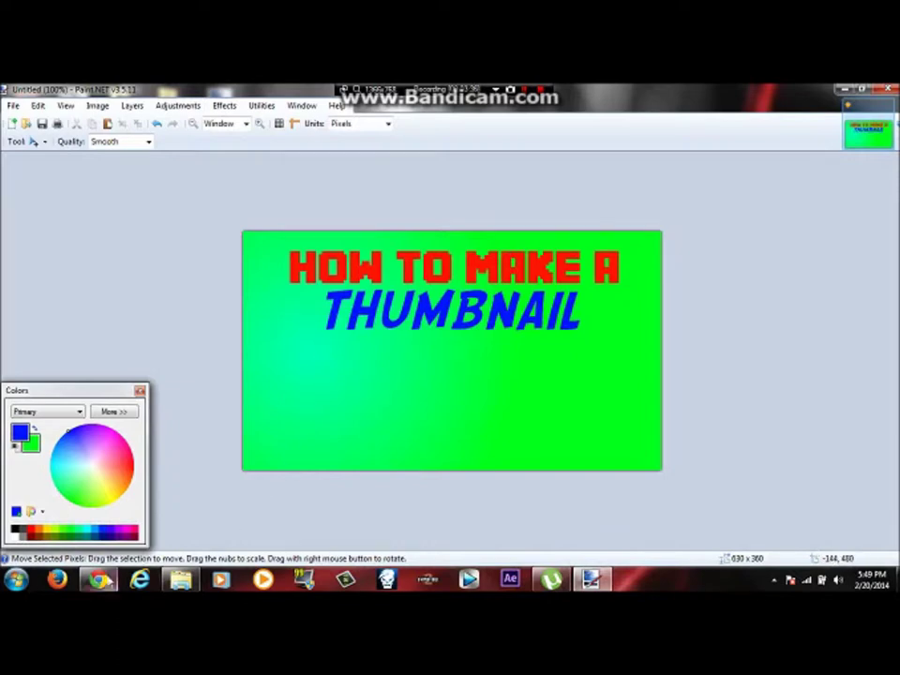
mouse_move(98, 580)
click(99, 507)
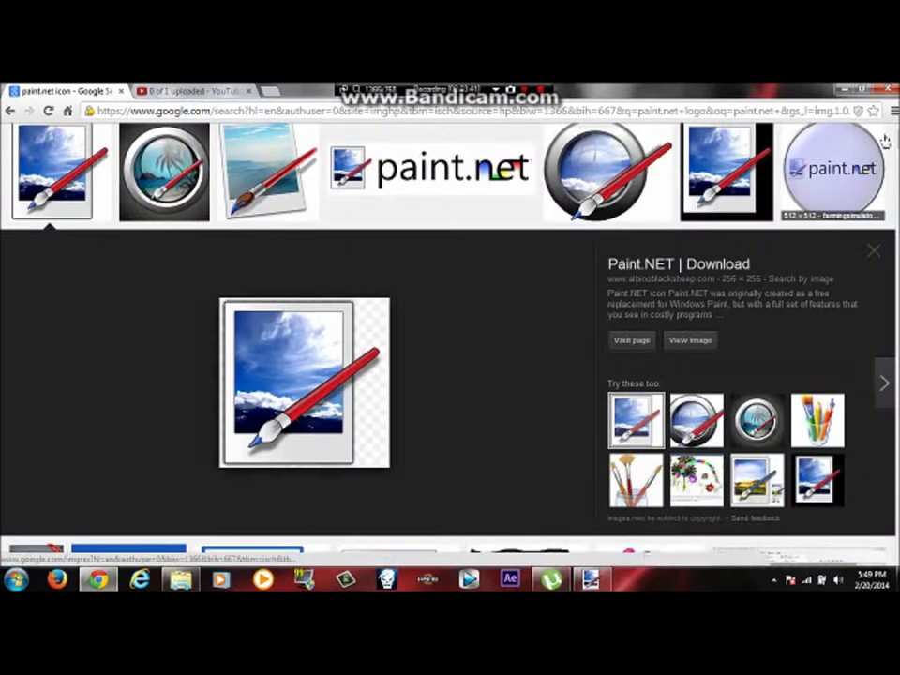
Copy the Paint.NET icon from the Google Images results and return to Paint.NET
scroll(5, 242, up, 2)
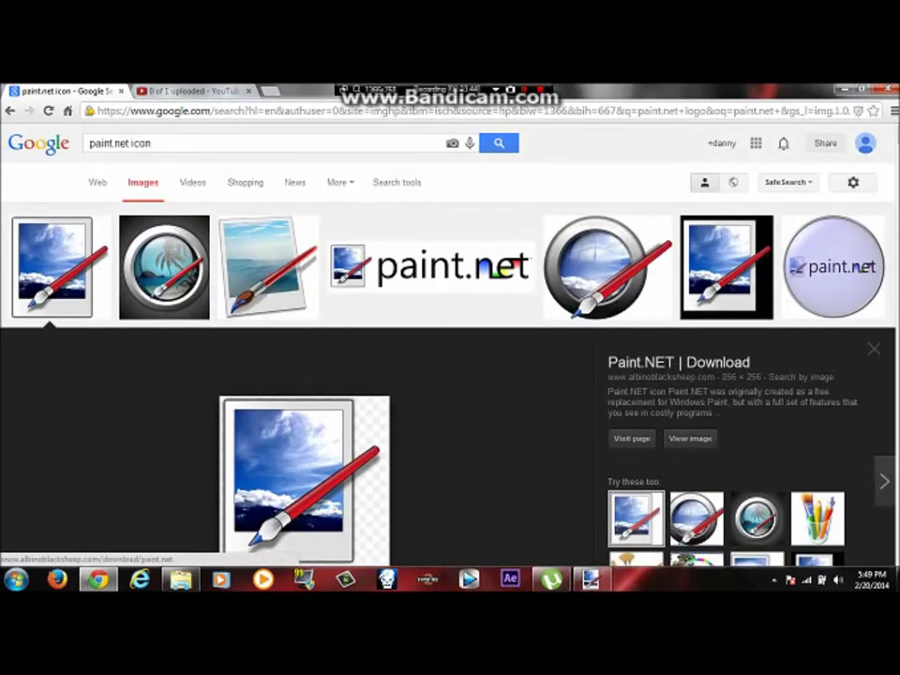
scroll(327, 276, down, 3)
scroll(327, 276, up, 1)
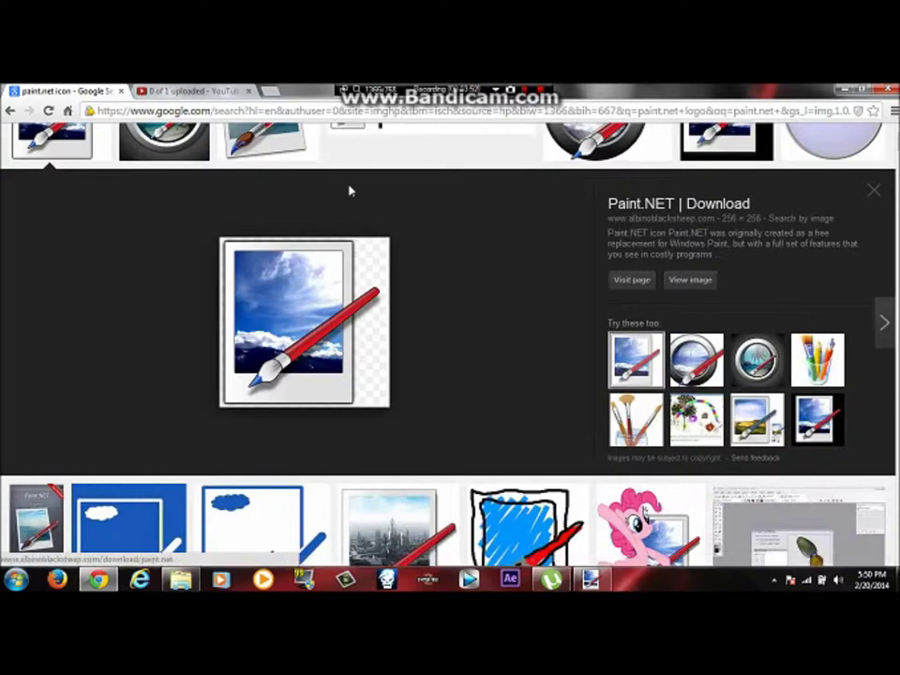
right_click(335, 317)
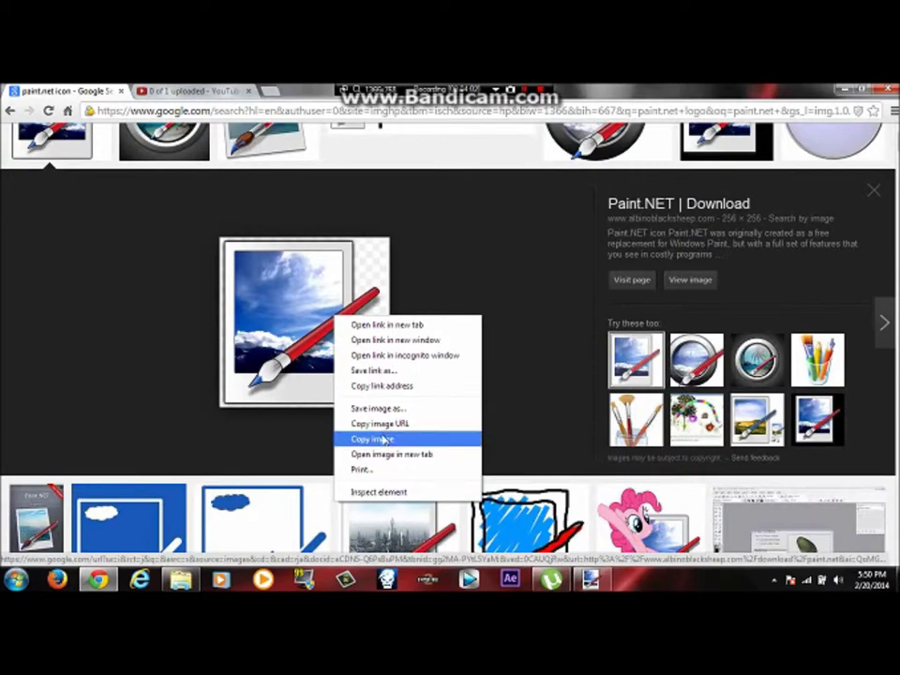
click(375, 439)
click(590, 579)
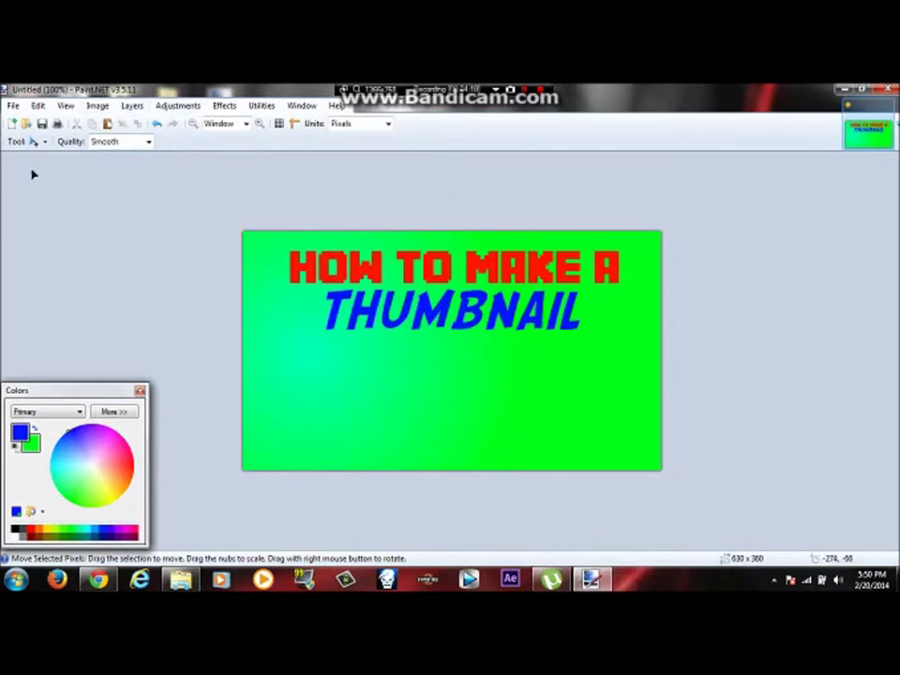
Set the Text tool font to Adobe Caslon Pro, after briefly trying Terminal
click(31, 141)
click(36, 409)
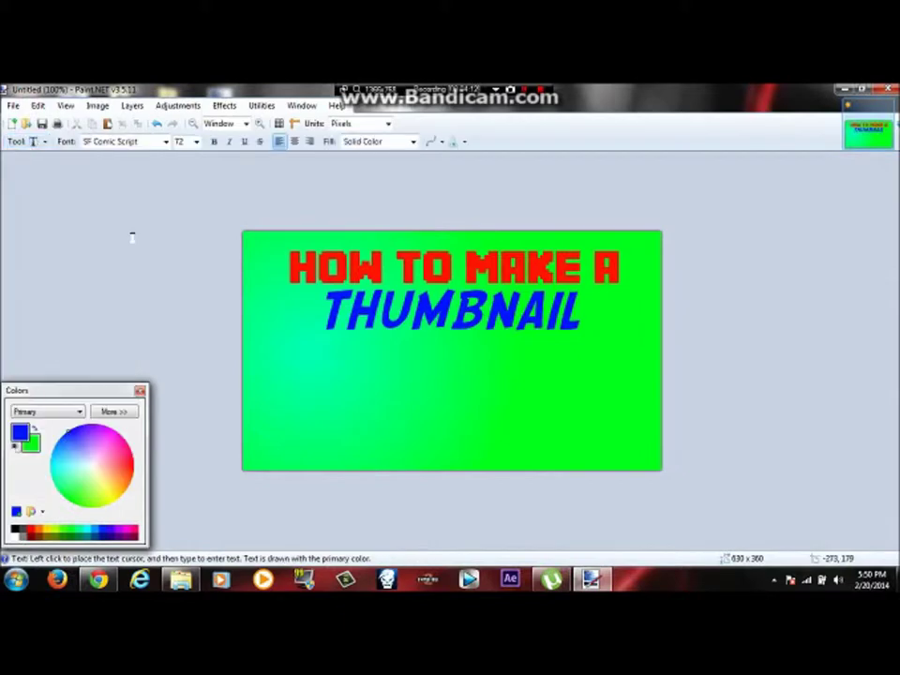
click(165, 142)
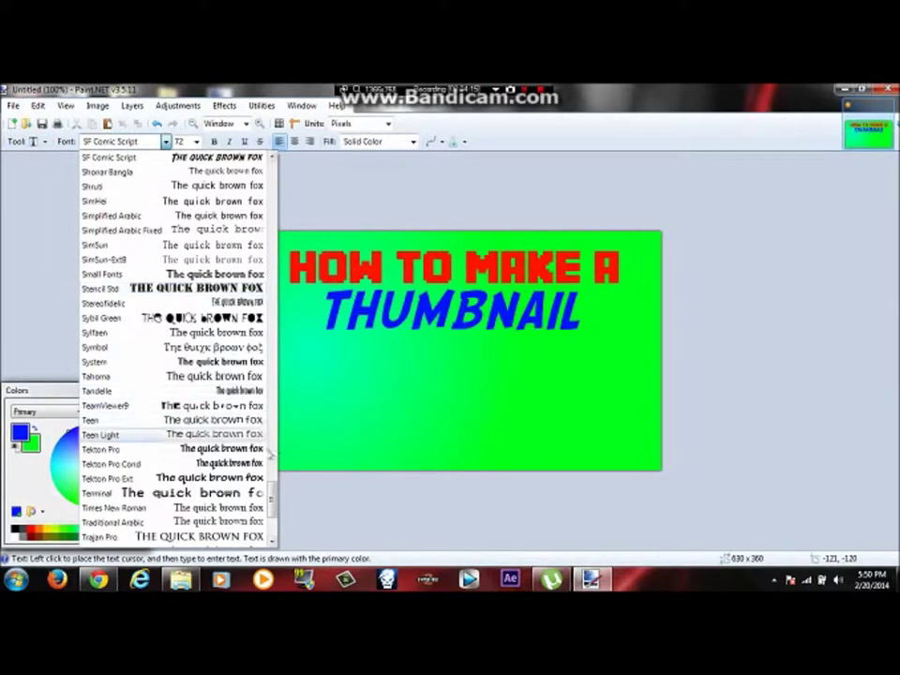
click(269, 493)
click(277, 463)
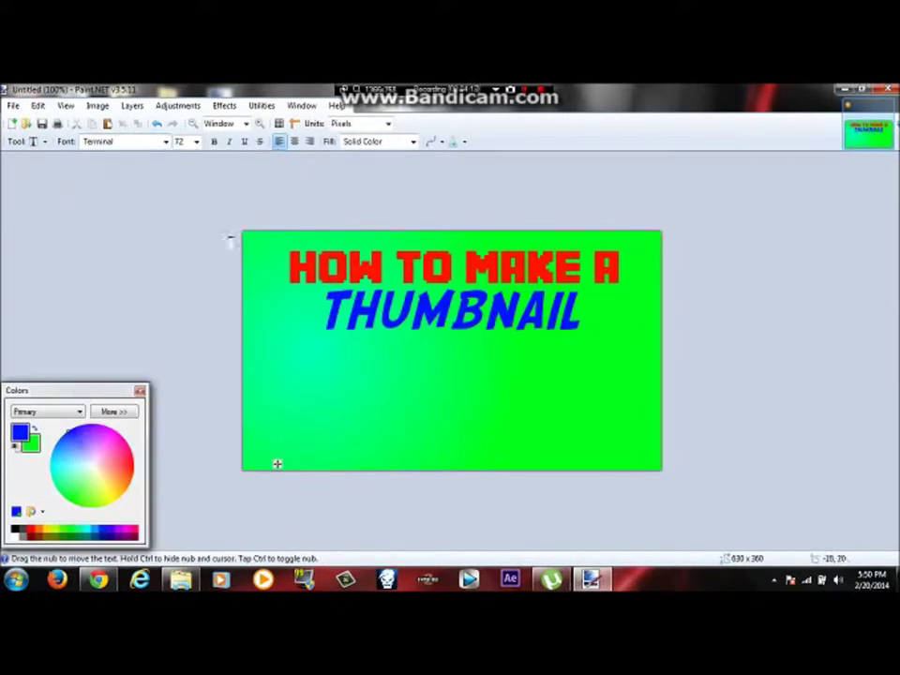
click(165, 141)
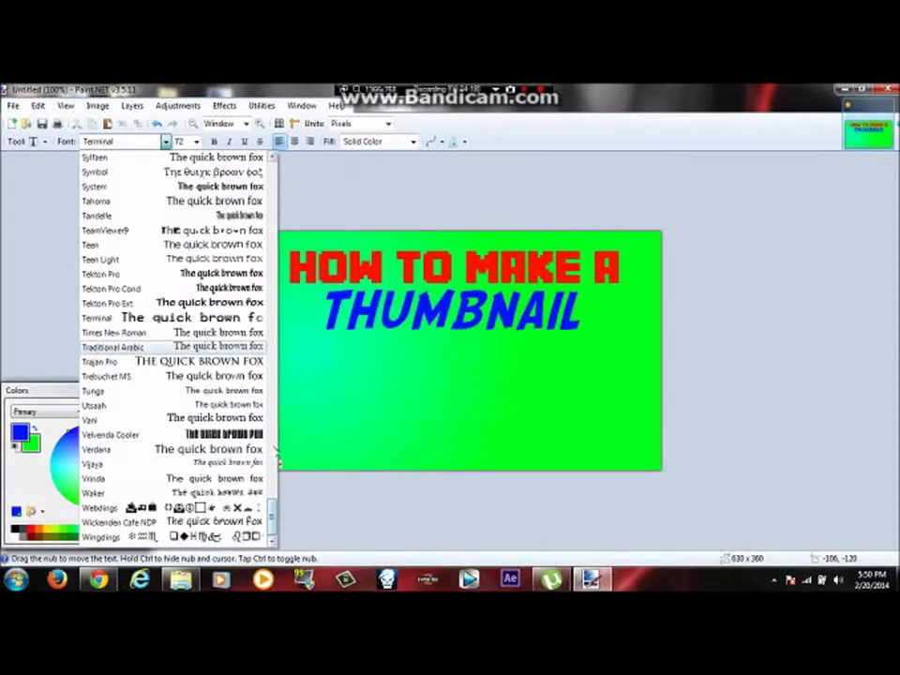
drag(272, 511, 321, 187)
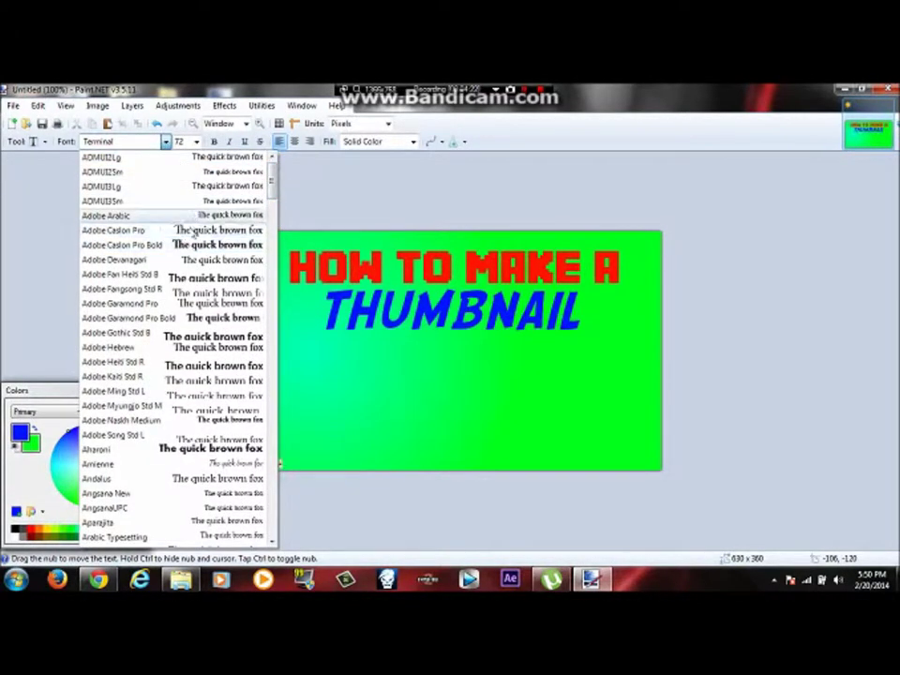
click(188, 231)
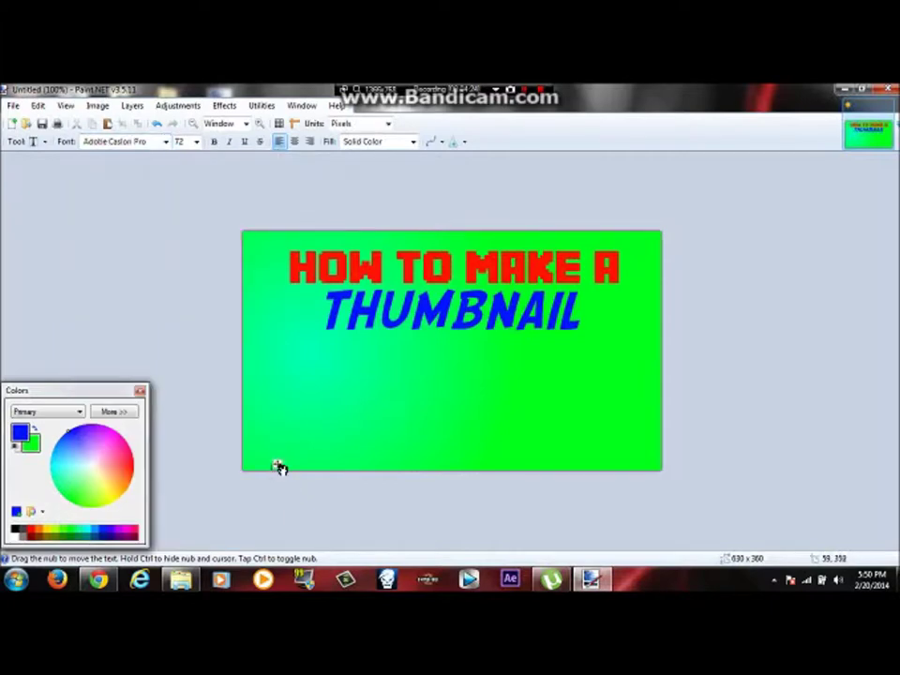
click(347, 365)
Type black 'paint.net' at size 36 below THUMBNAIL and nudge it into place
click(196, 141)
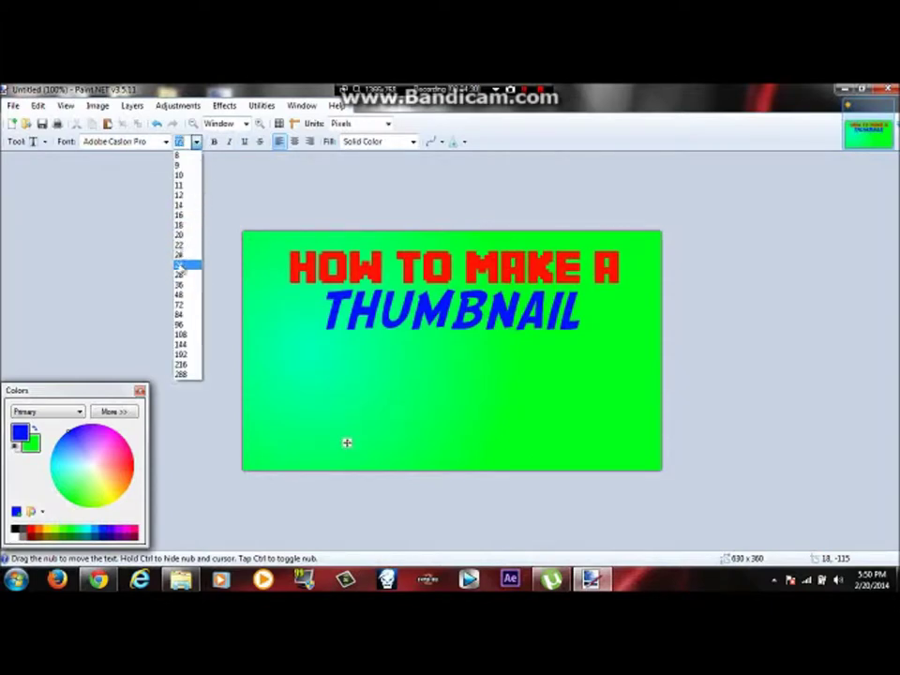
click(183, 272)
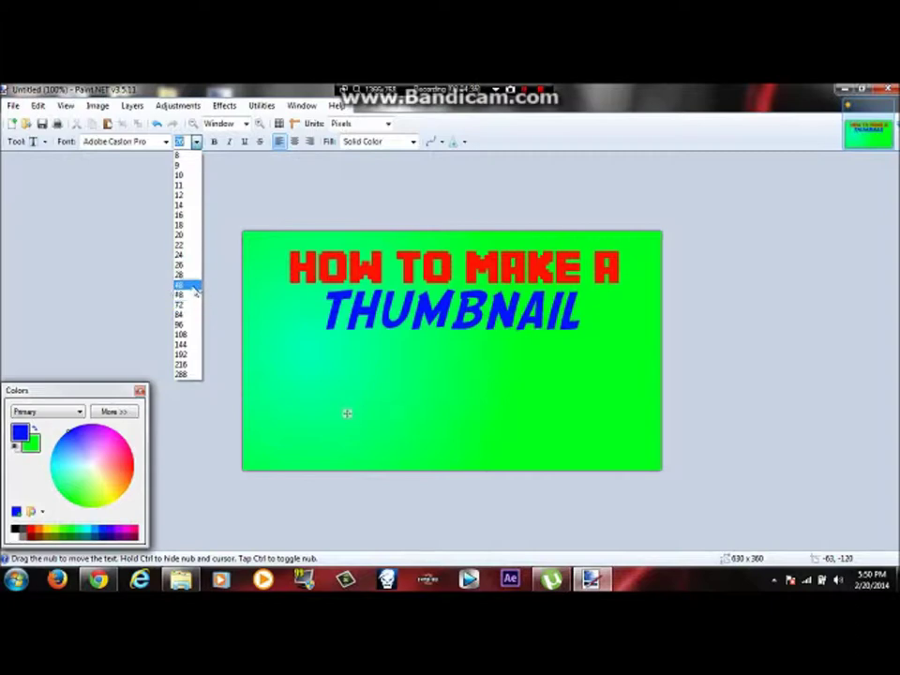
click(183, 285)
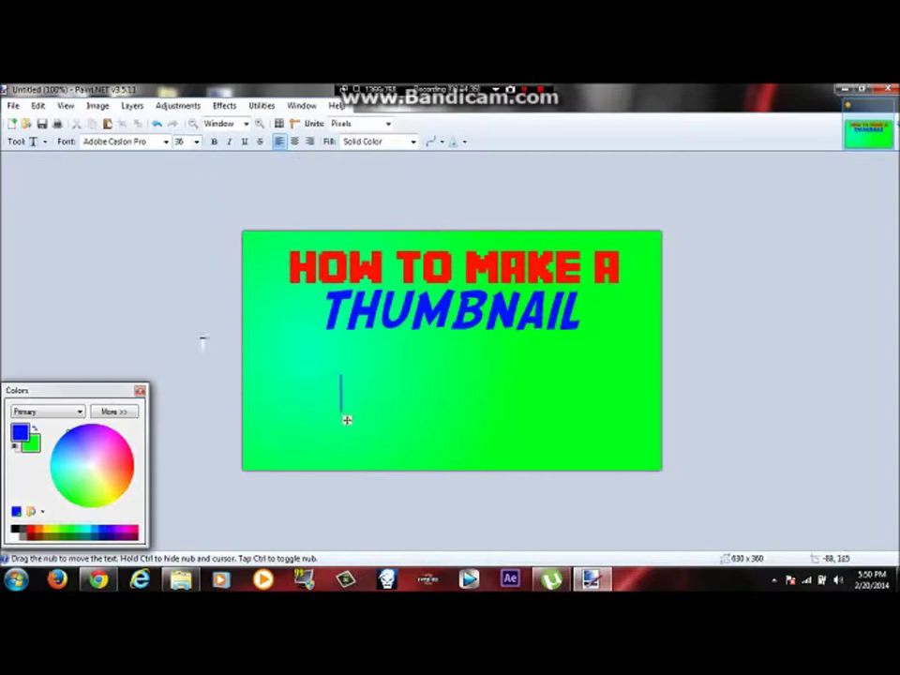
click(14, 530)
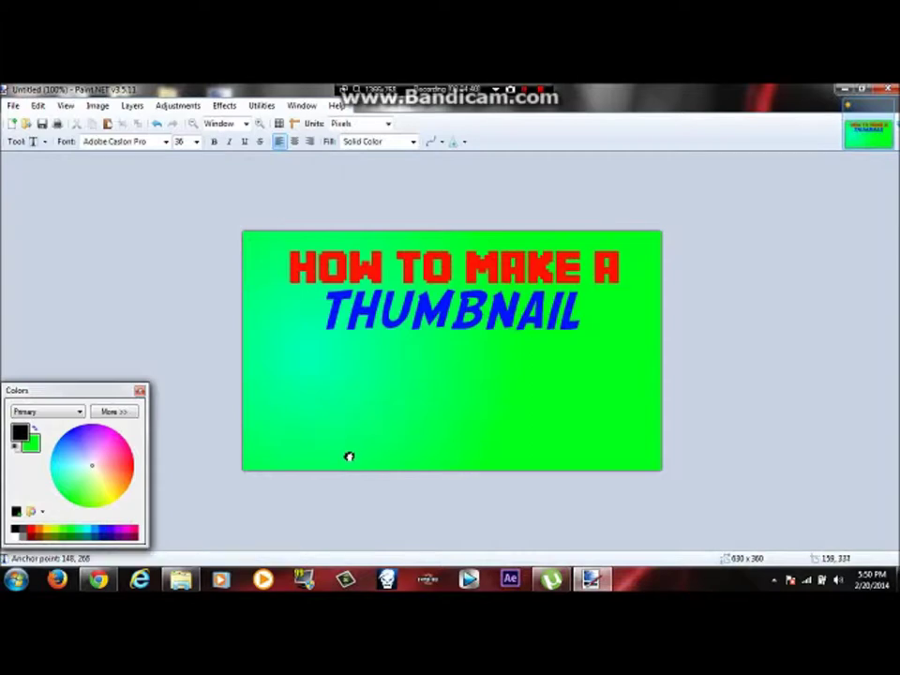
drag(349, 457, 348, 456)
text(pai)
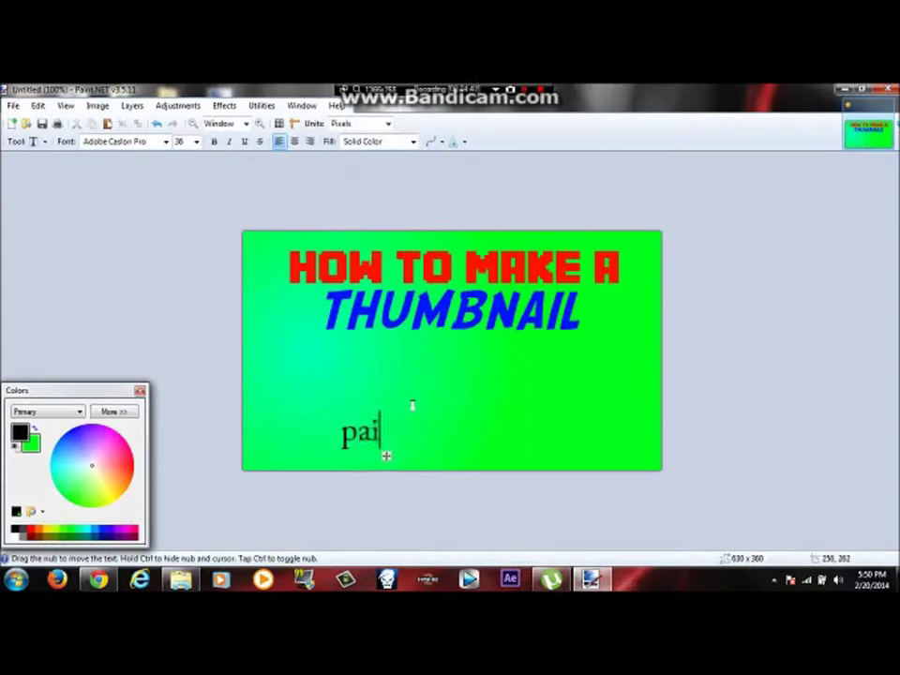
text(ny)
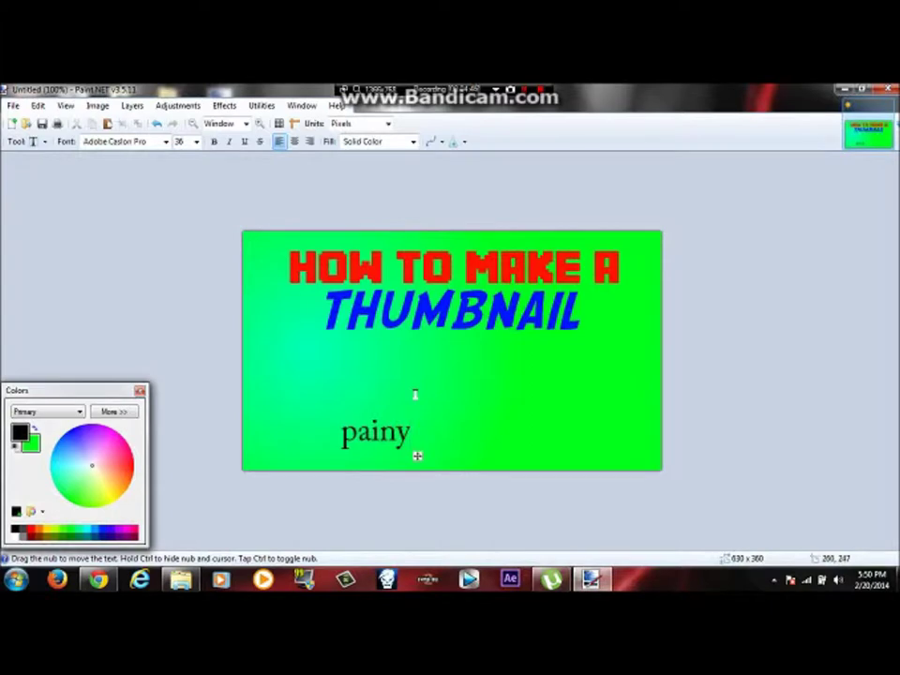
key(BackSpace)
text(t.ne)
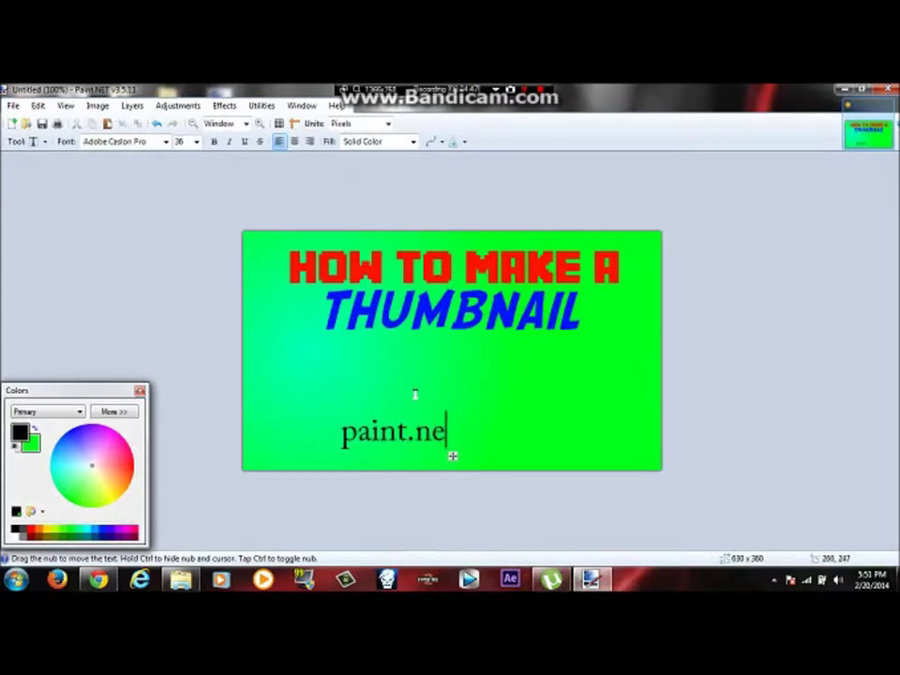
text(t)
drag(459, 459, 472, 453)
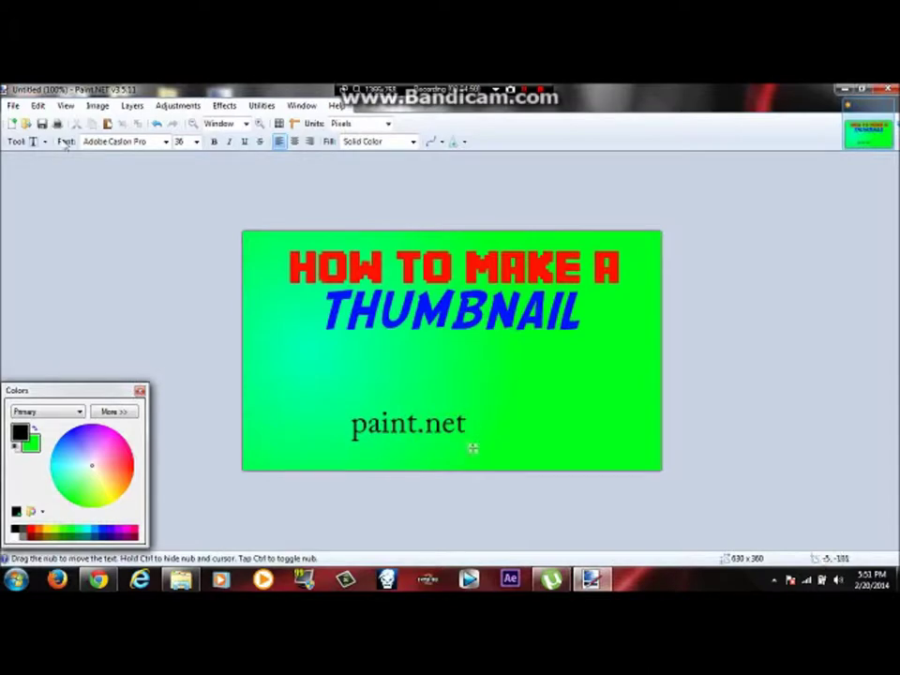
click(35, 141)
click(51, 190)
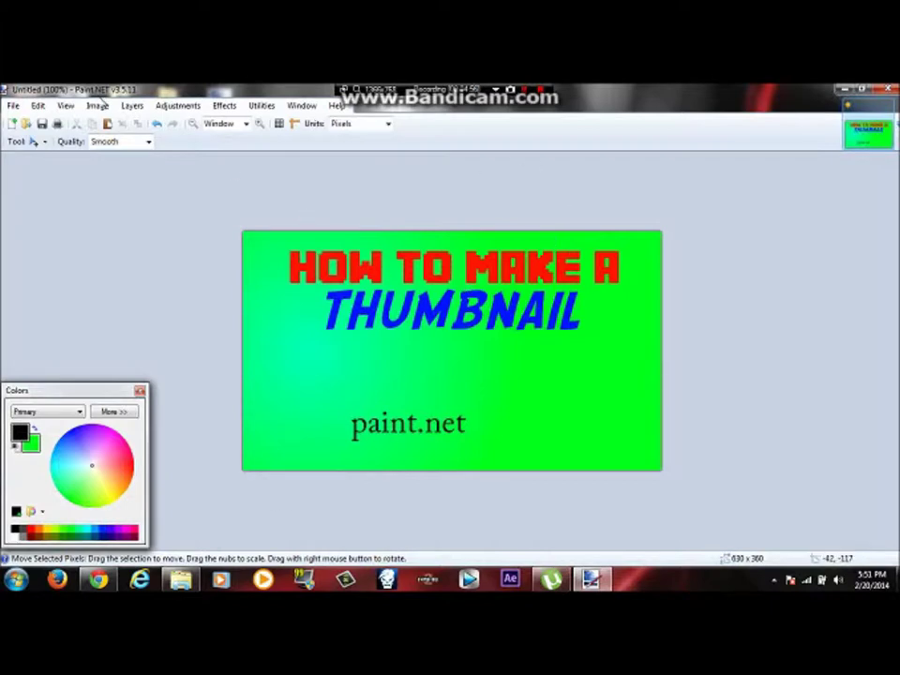
click(130, 106)
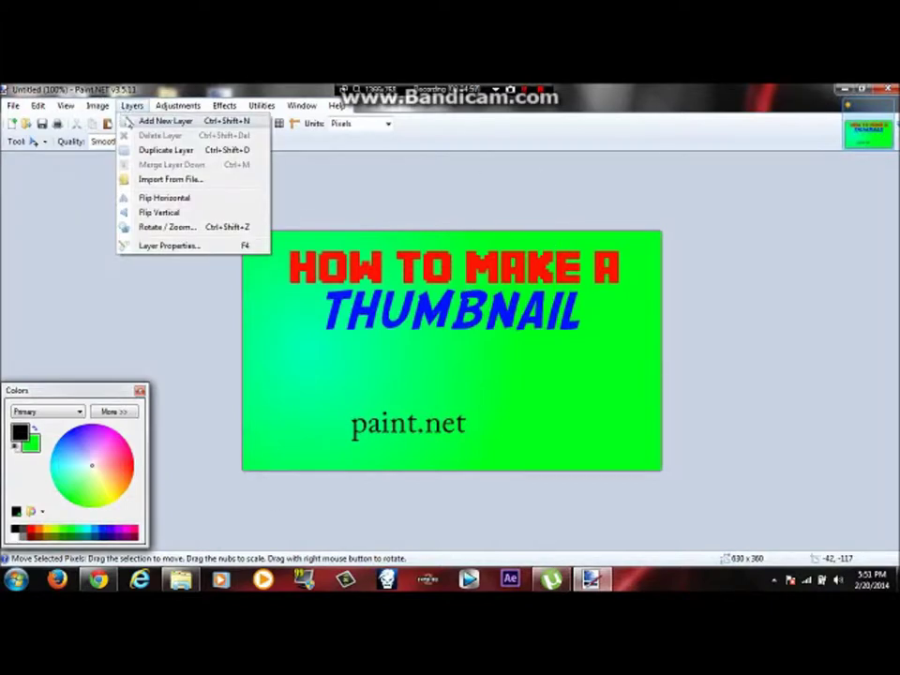
click(129, 106)
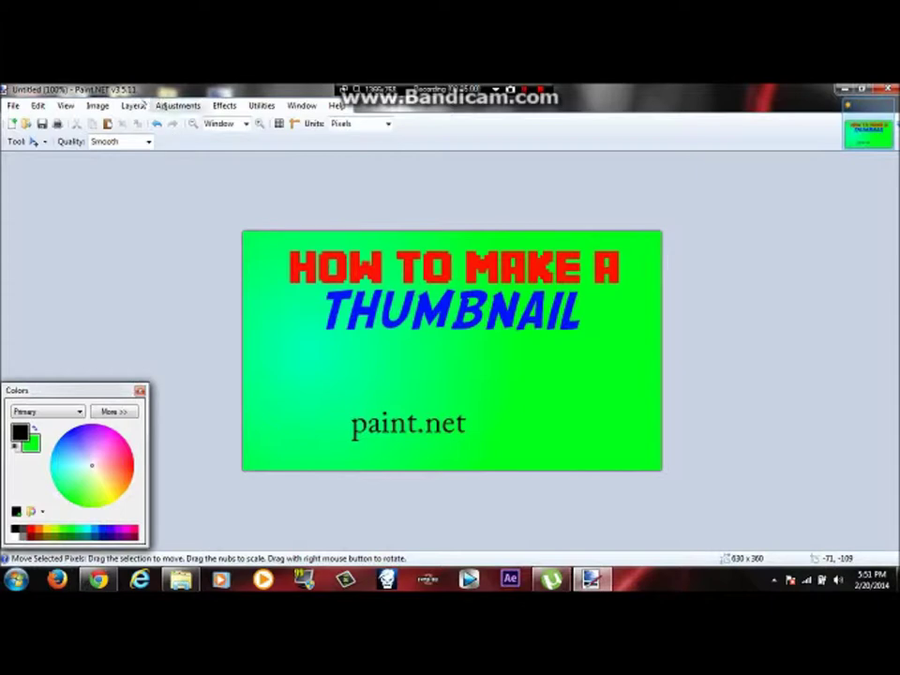
click(107, 125)
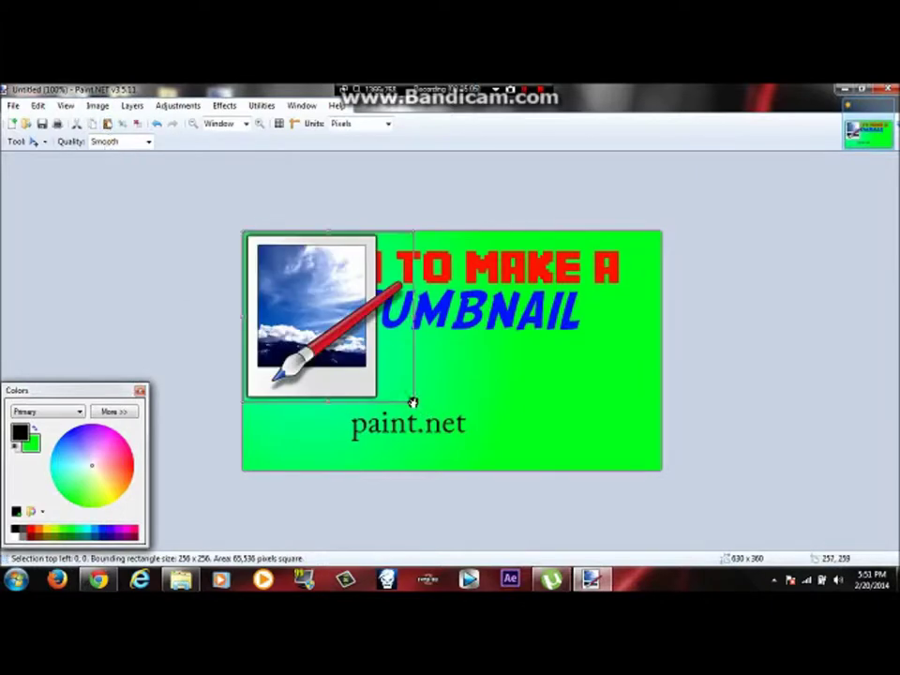
mouse_move(413, 402)
mouse_down()
mouse_move(370, 360)
mouse_move(341, 378)
mouse_move(362, 442)
mouse_move(348, 459)
mouse_move(366, 463)
mouse_move(334, 447)
mouse_up()
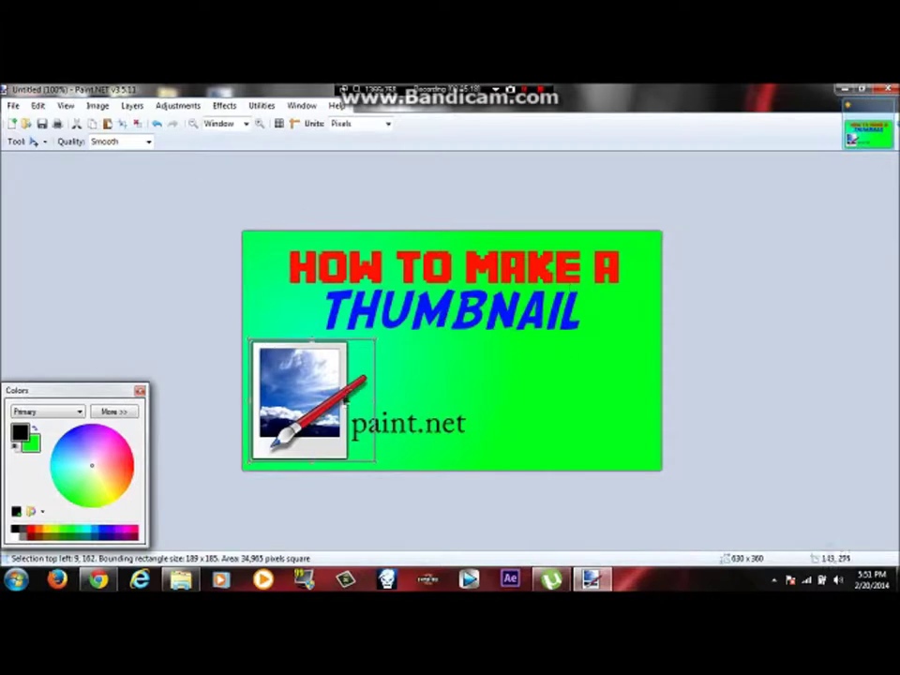
click(157, 125)
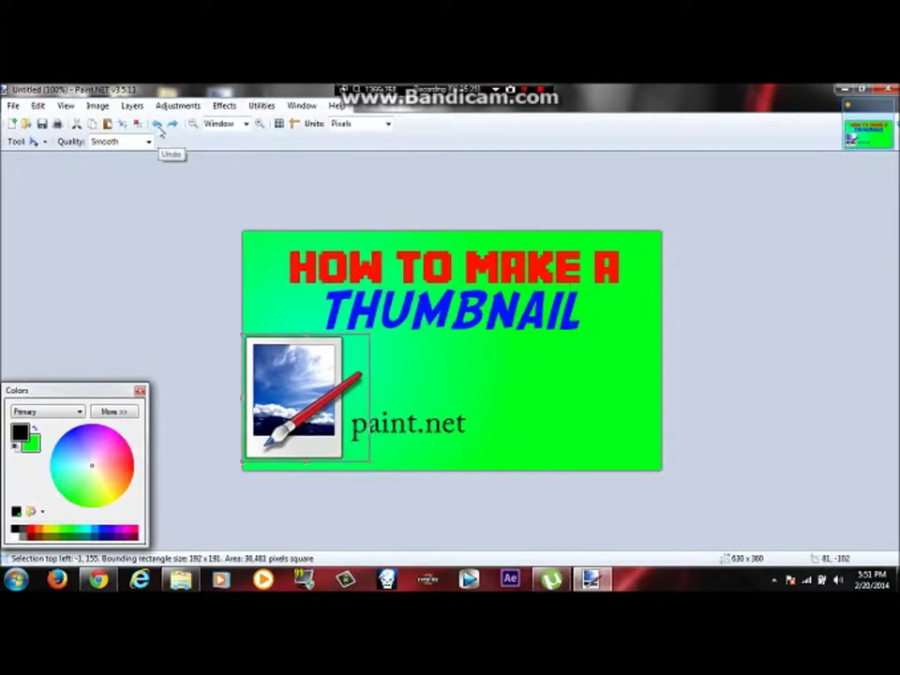
click(158, 125)
click(157, 125)
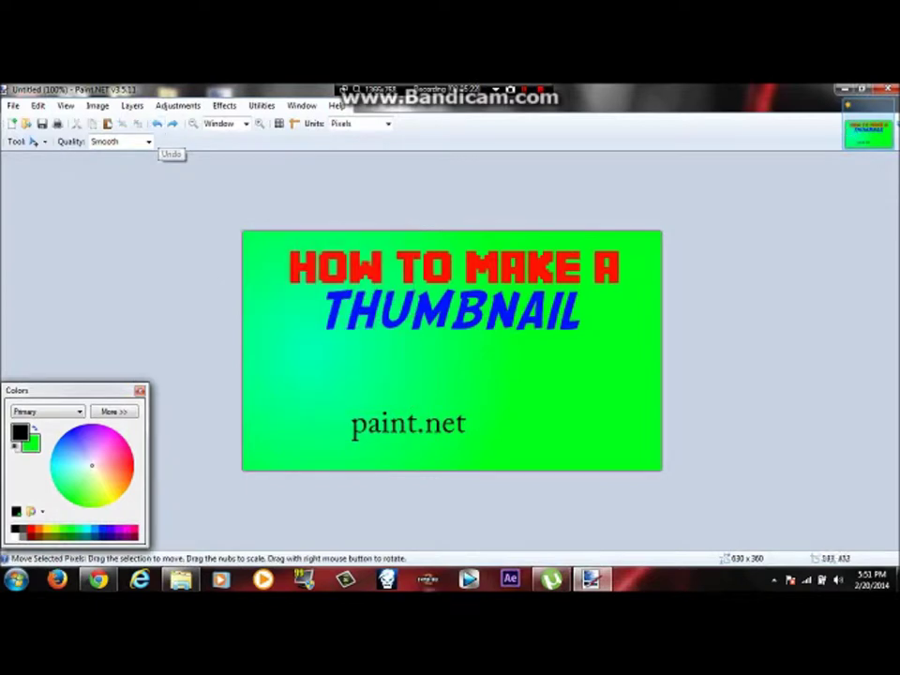
click(98, 579)
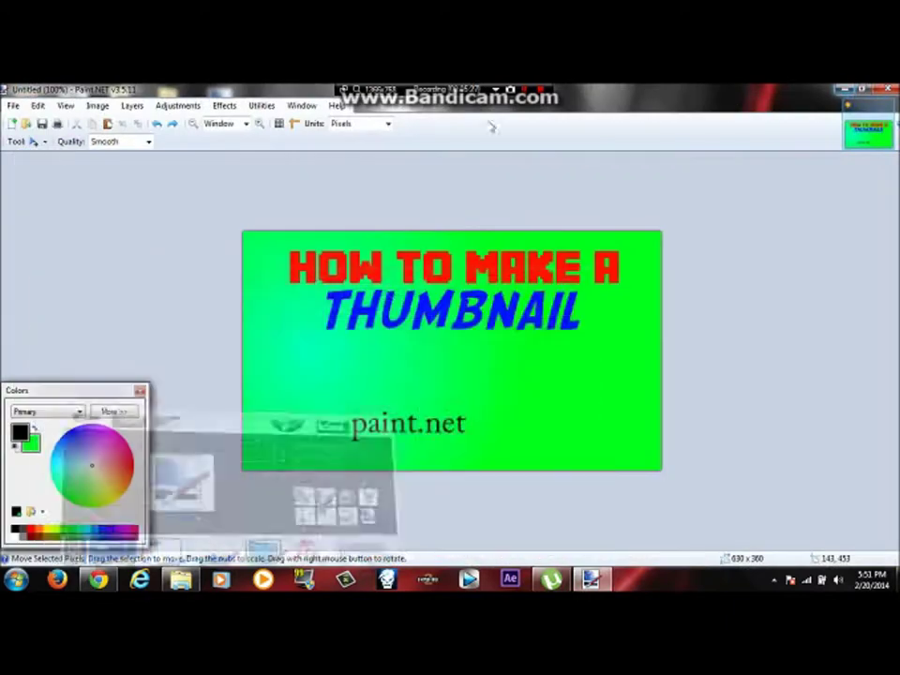
key(alt+Tab)
click(11, 106)
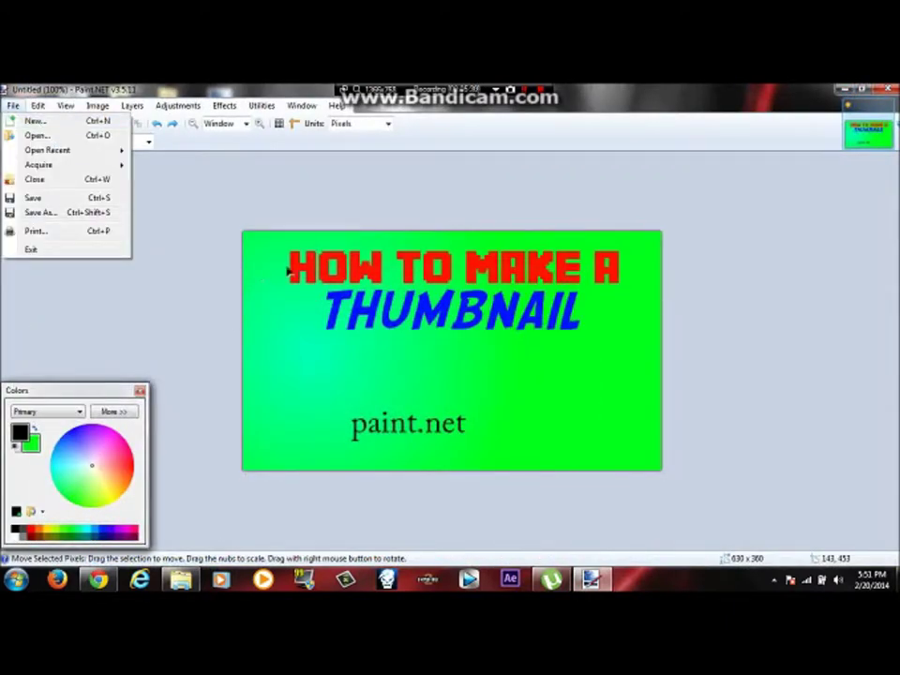
click(98, 105)
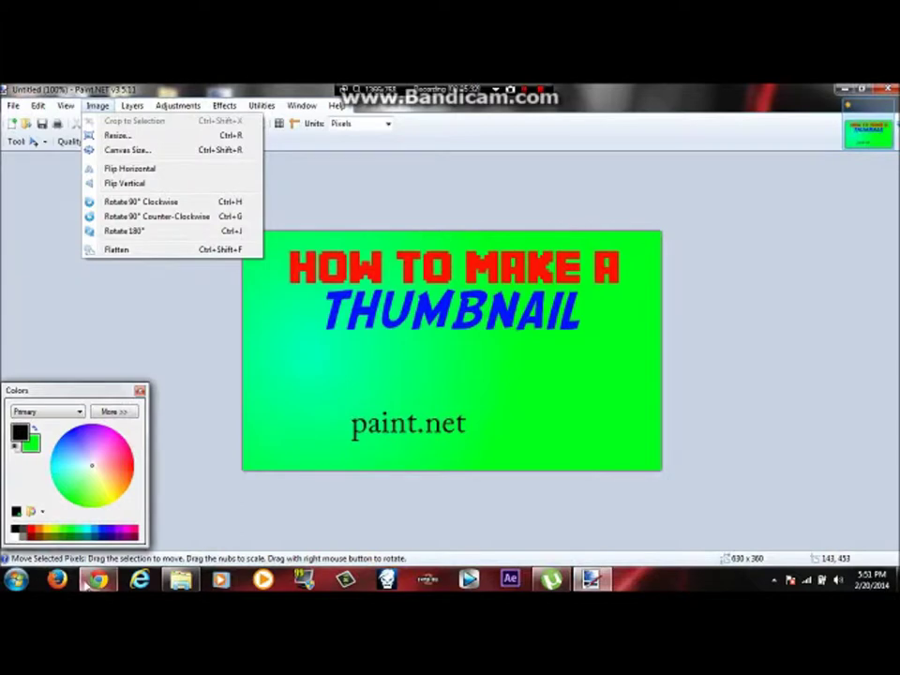
key(alt+Tab)
right_click(309, 345)
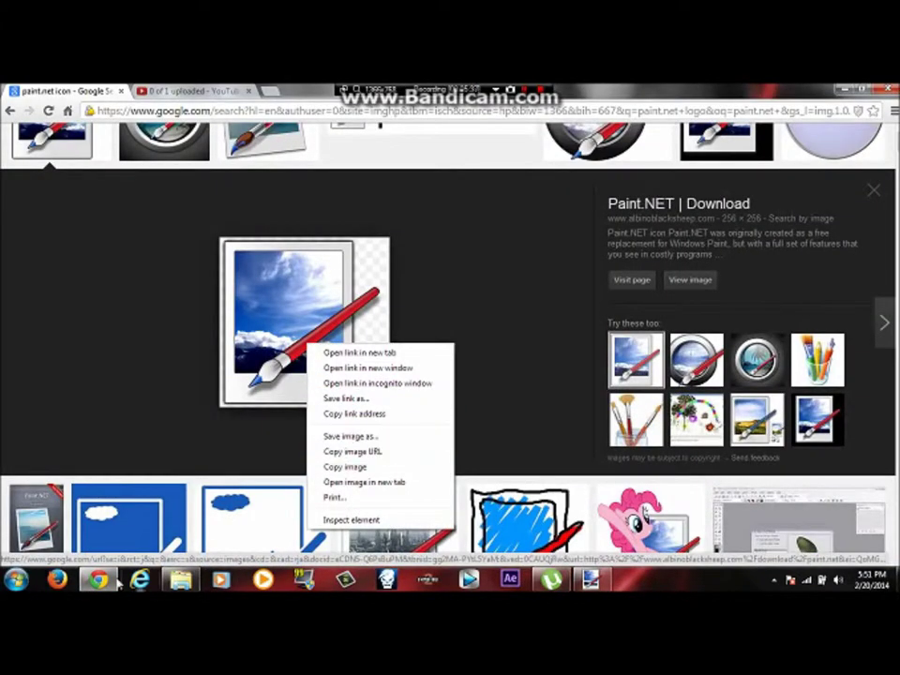
key(alt+Tab)
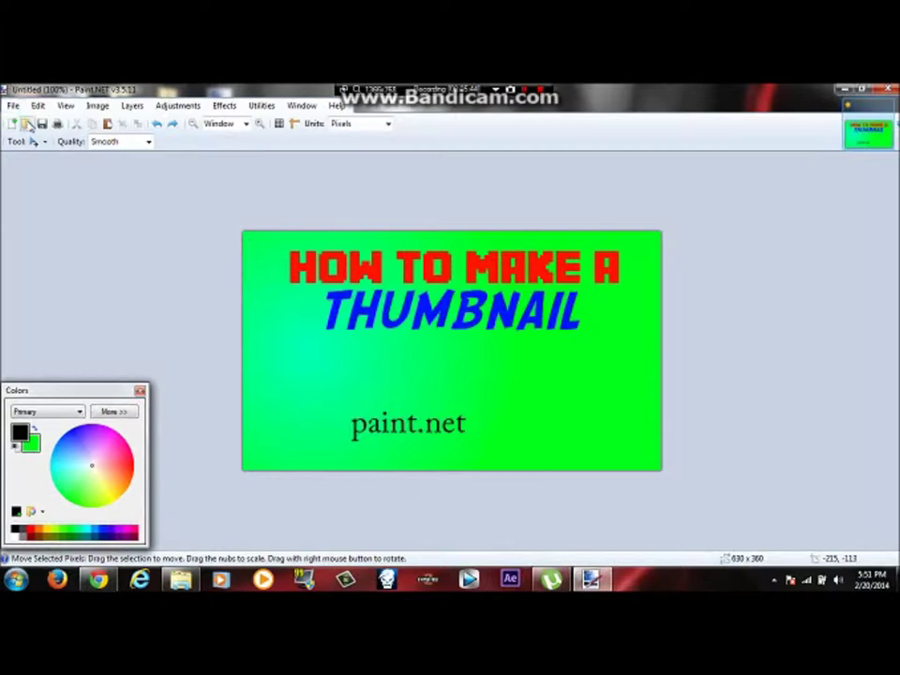
click(14, 105)
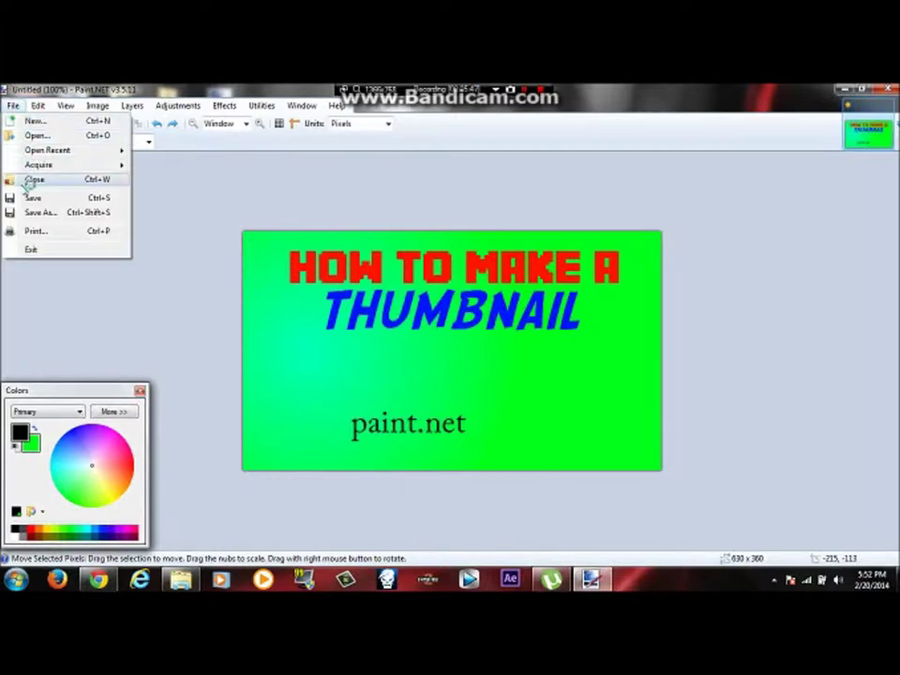
Open the Minecraft logo image from the Pictures library
click(30, 135)
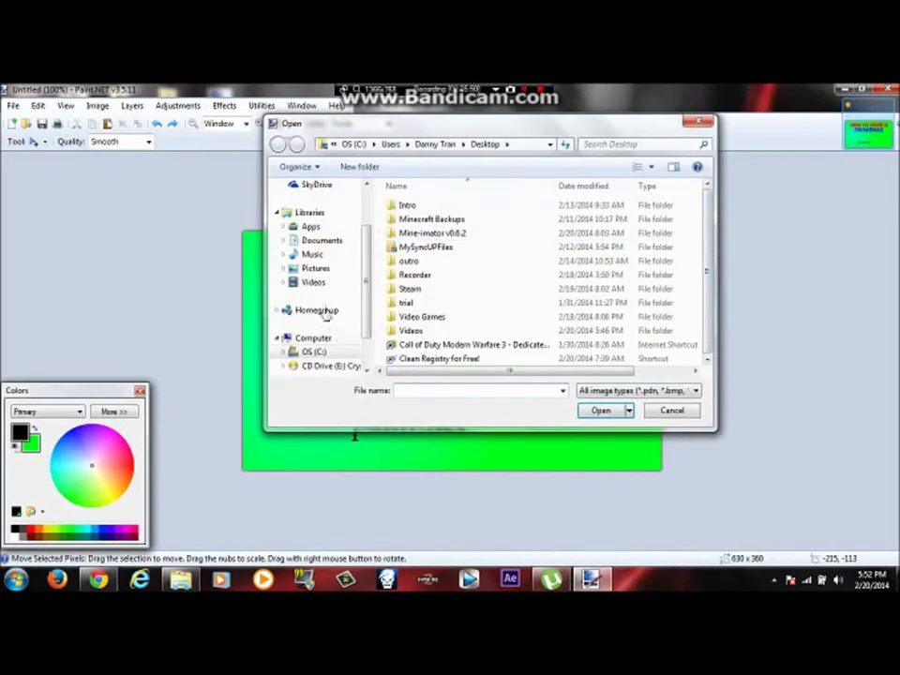
click(322, 268)
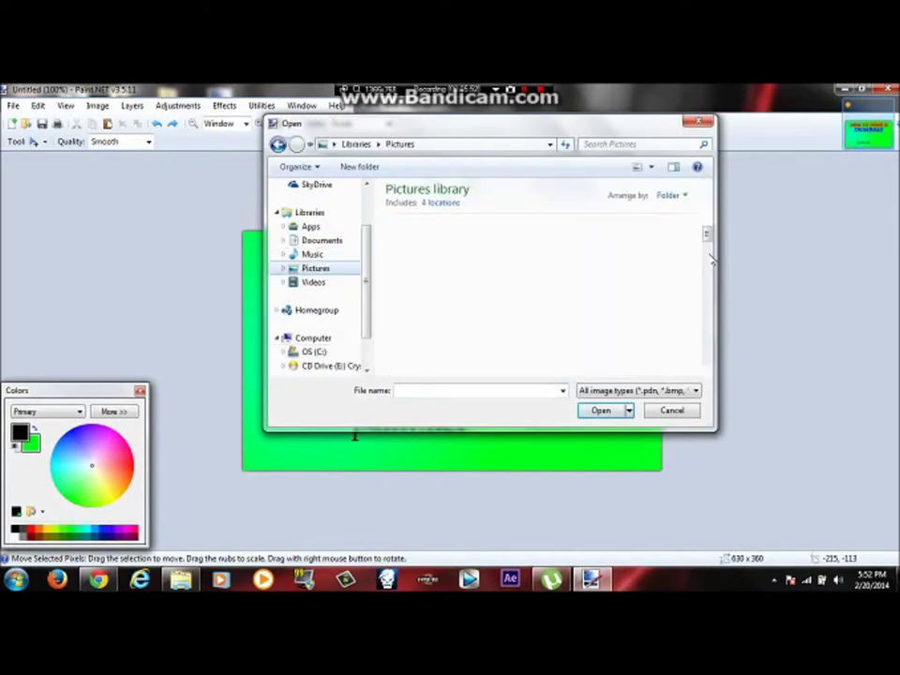
scroll(710, 232, down, 5)
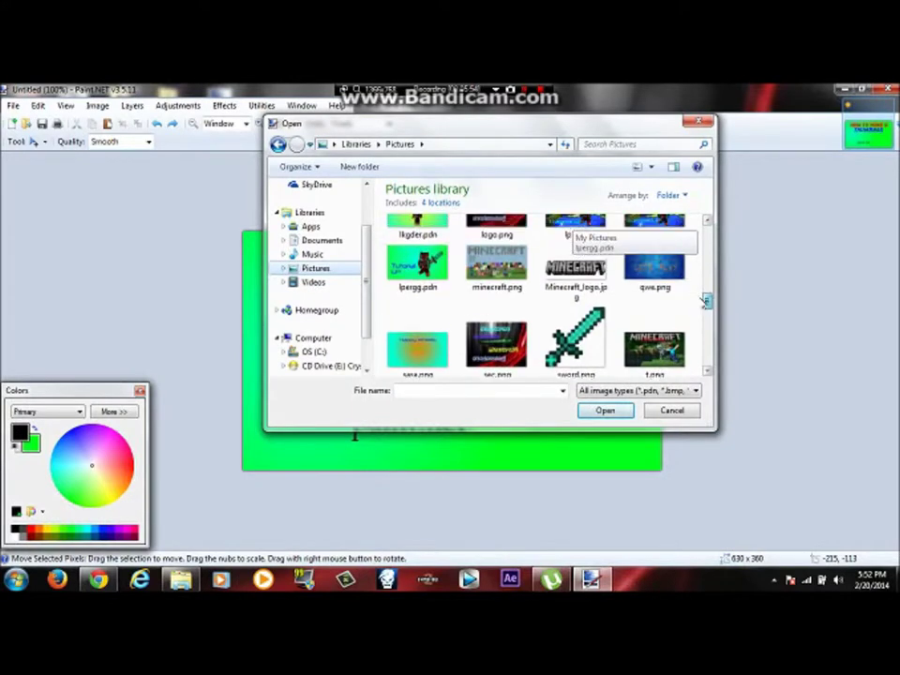
click(598, 284)
click(605, 410)
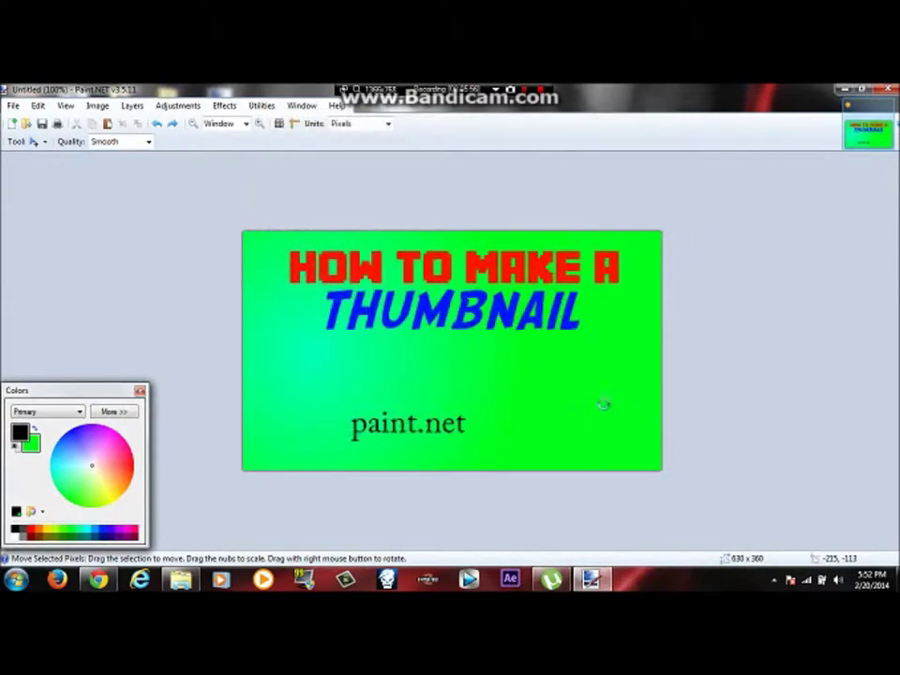
Magic Wand select the faces of the logo's M, I, N and E letters
click(34, 141)
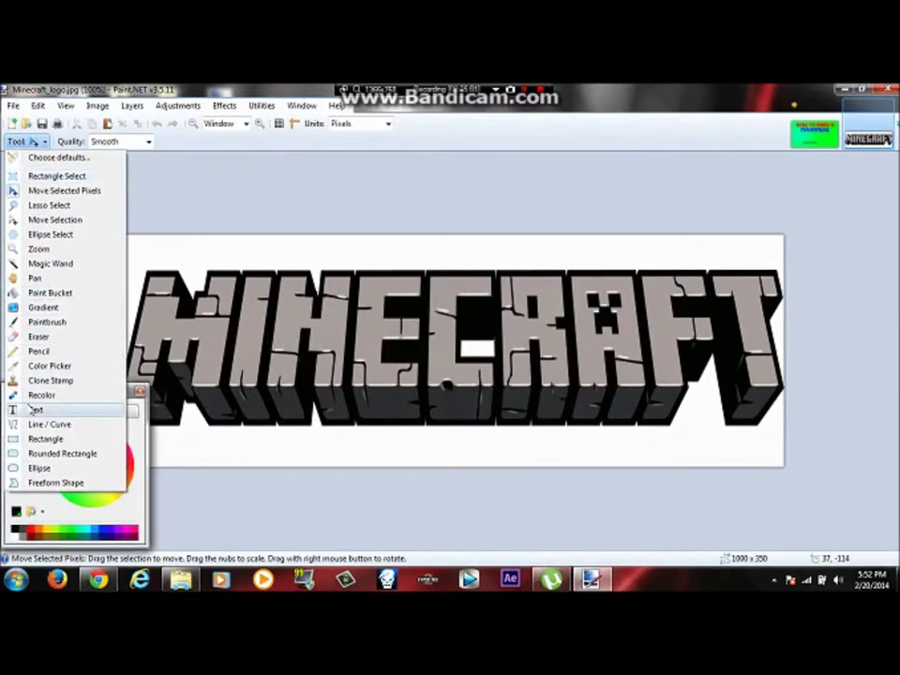
click(49, 265)
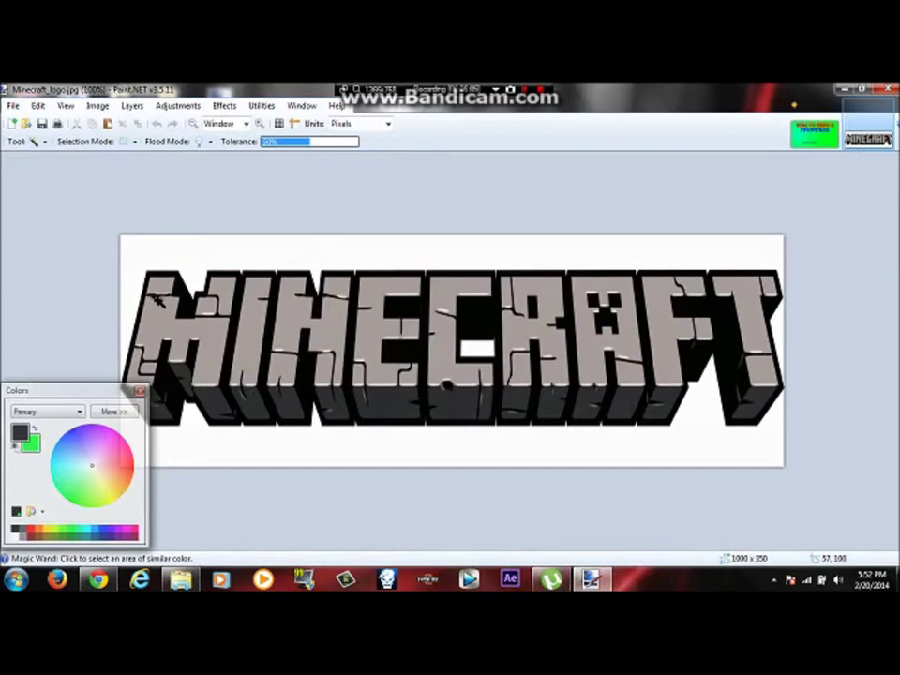
click(144, 354)
ctrl+click(160, 317)
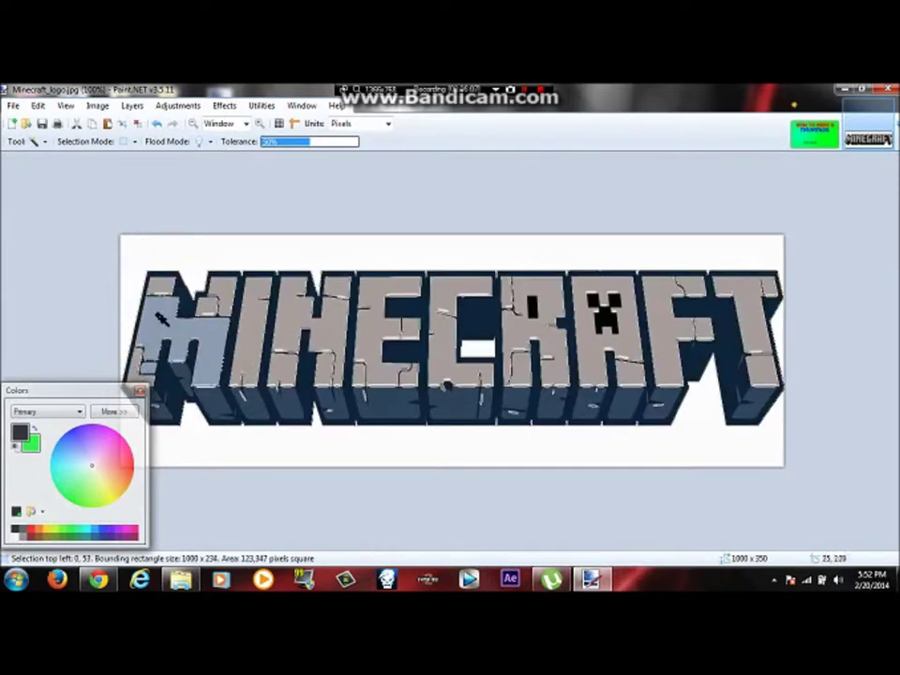
ctrl+click(133, 373)
ctrl+click(216, 303)
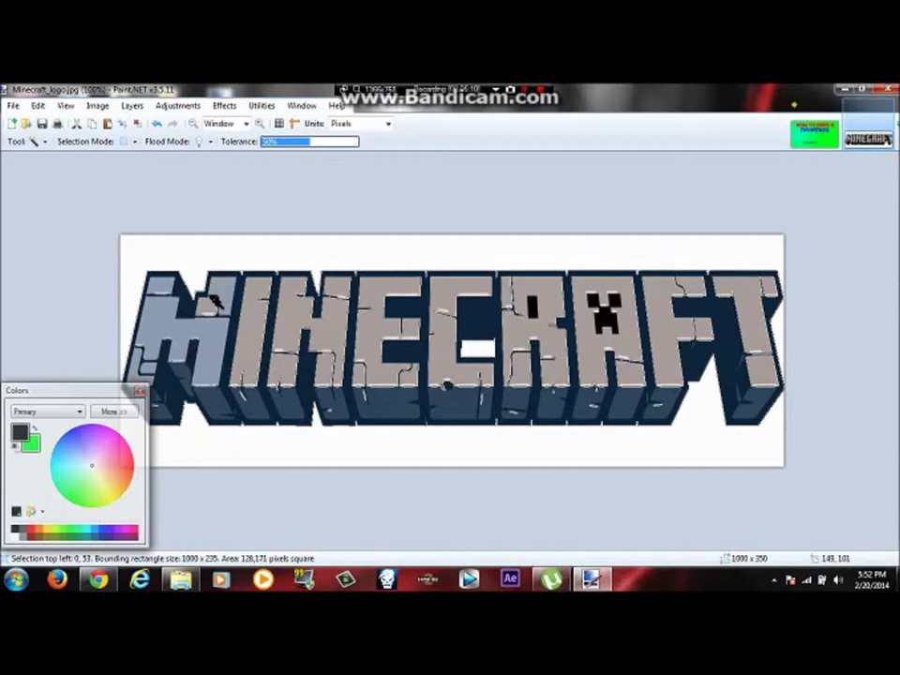
ctrl+click(258, 302)
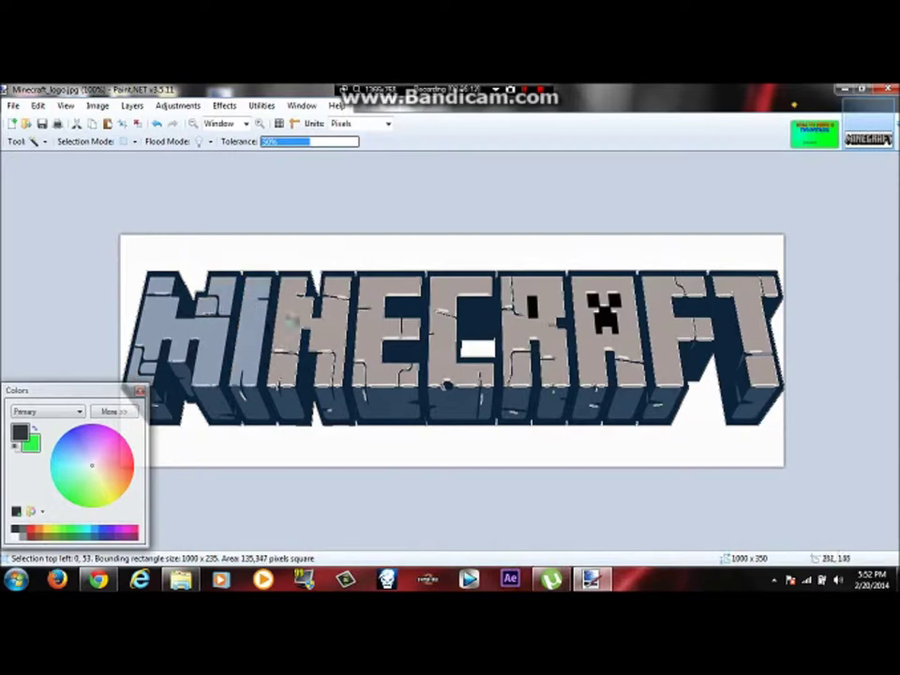
ctrl+click(321, 303)
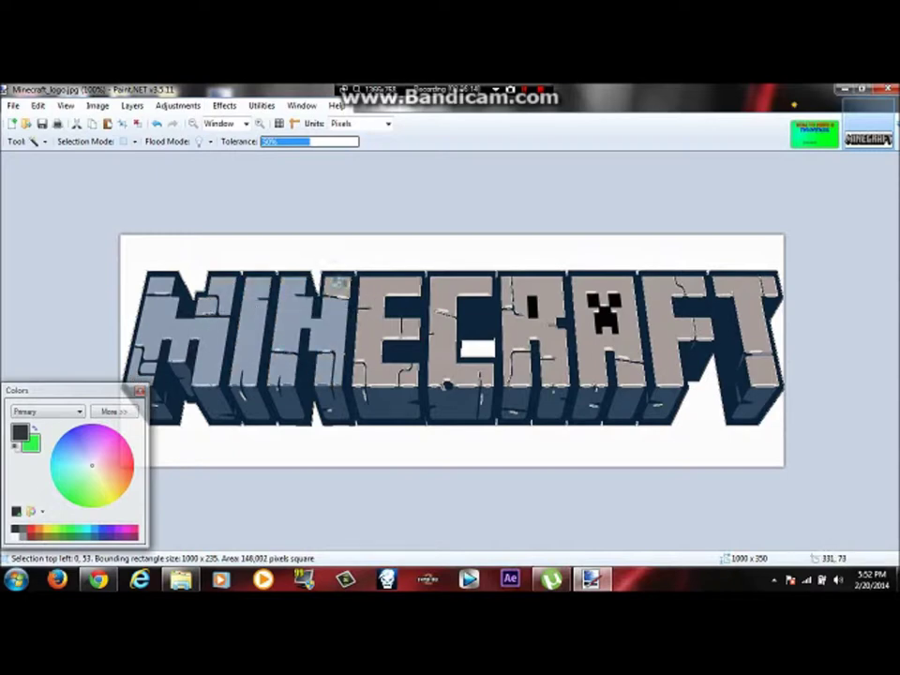
ctrl+click(369, 316)
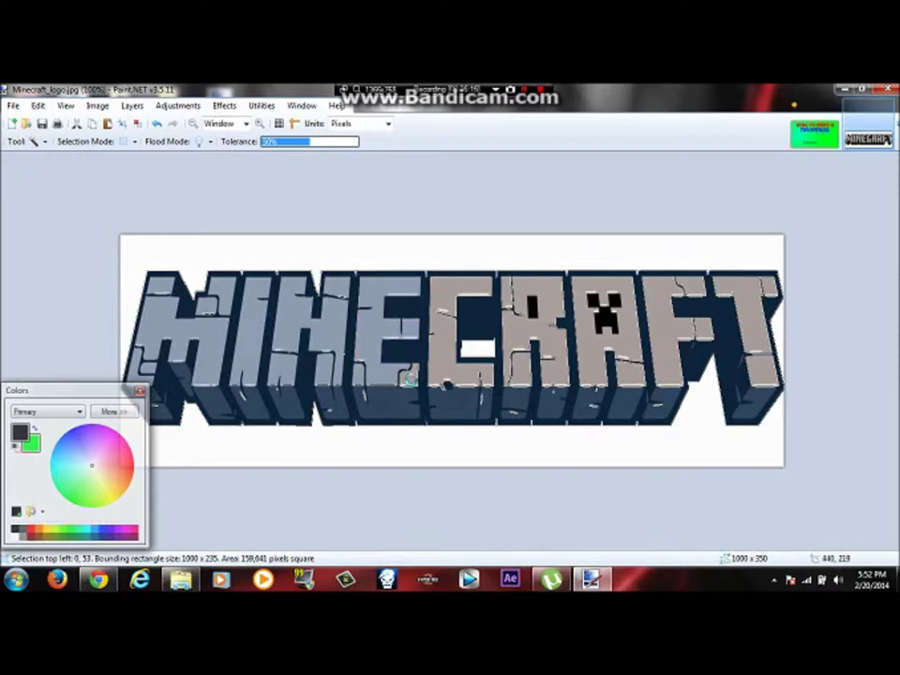
Add the C, R, A, F and T letter faces to the selection
ctrl+click(441, 354)
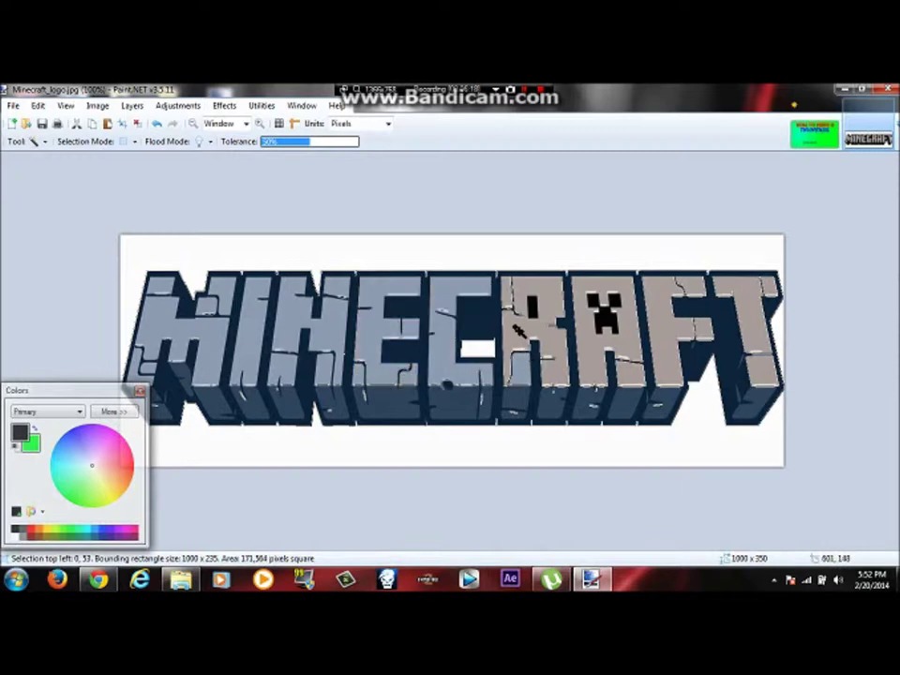
ctrl+click(521, 318)
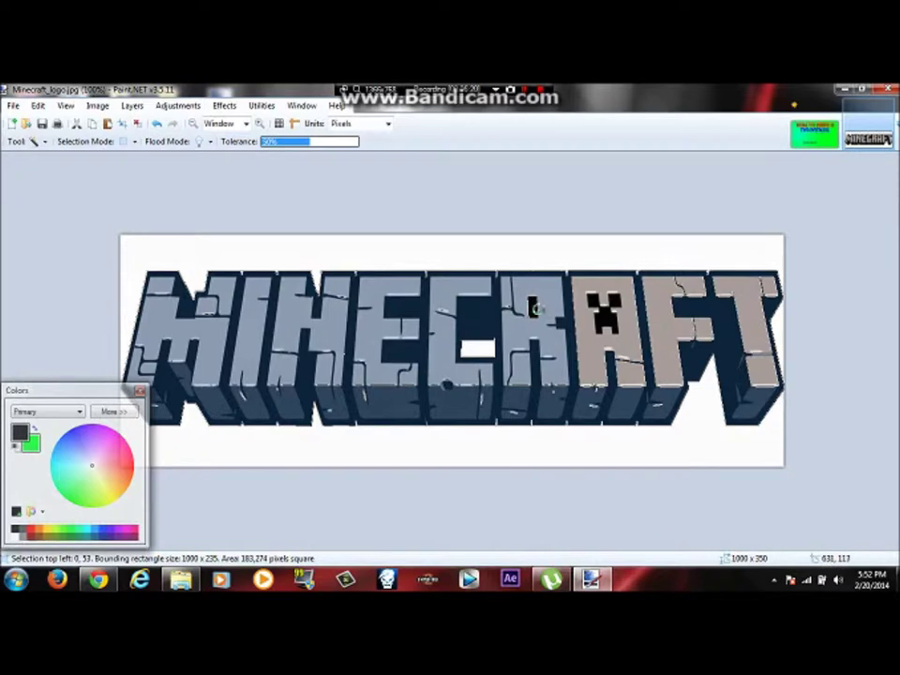
ctrl+click(587, 330)
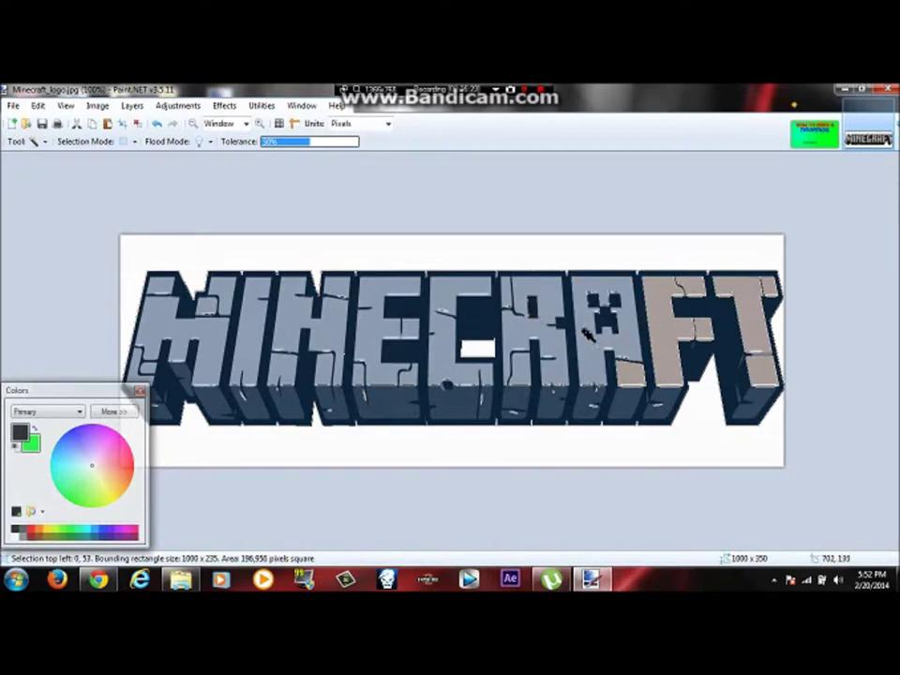
ctrl+click(620, 371)
ctrl+click(686, 331)
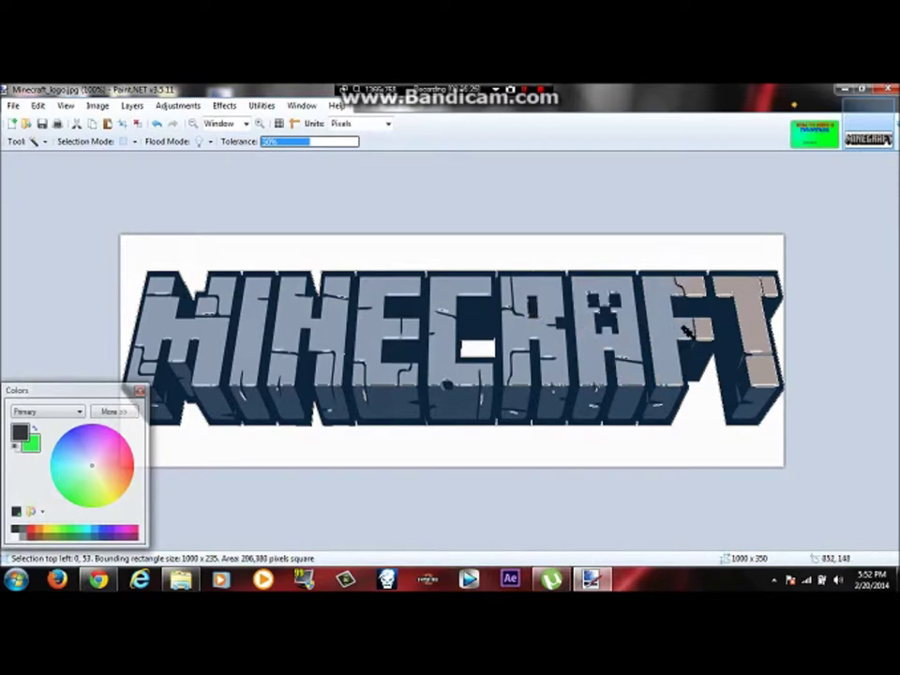
ctrl+click(743, 292)
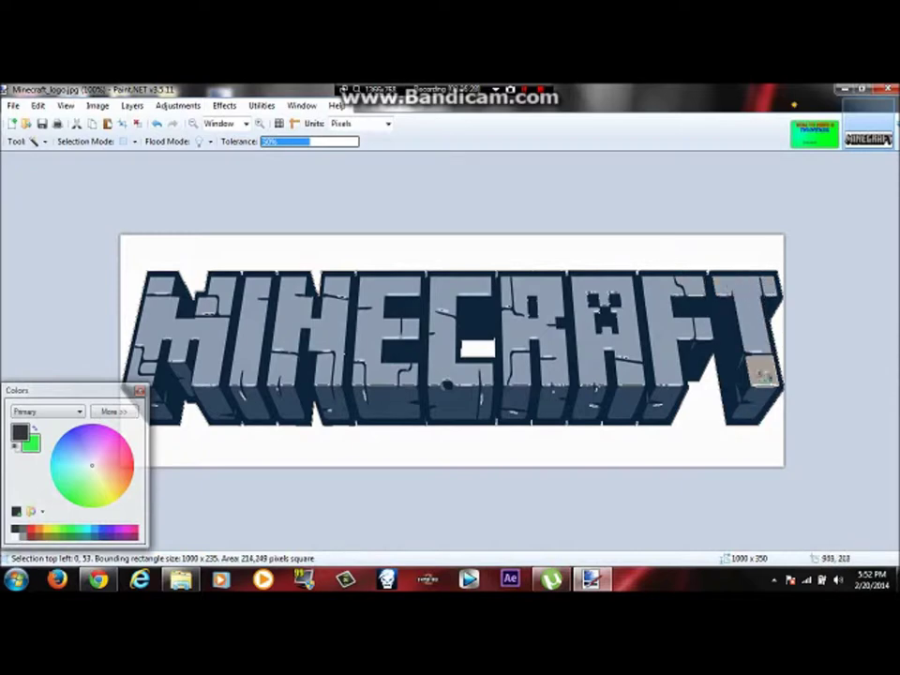
ctrl+click(657, 414)
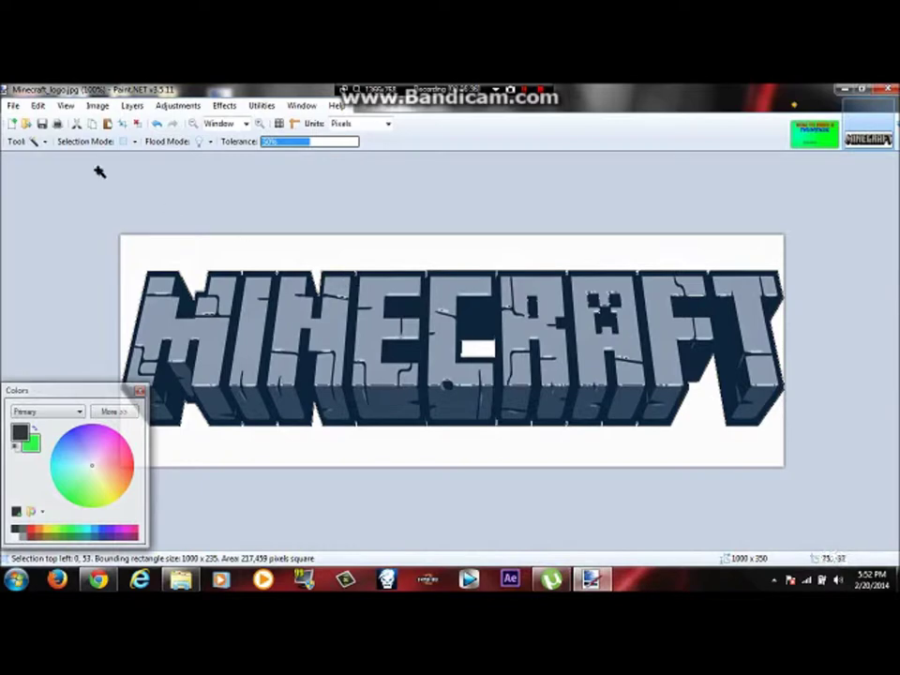
click(35, 142)
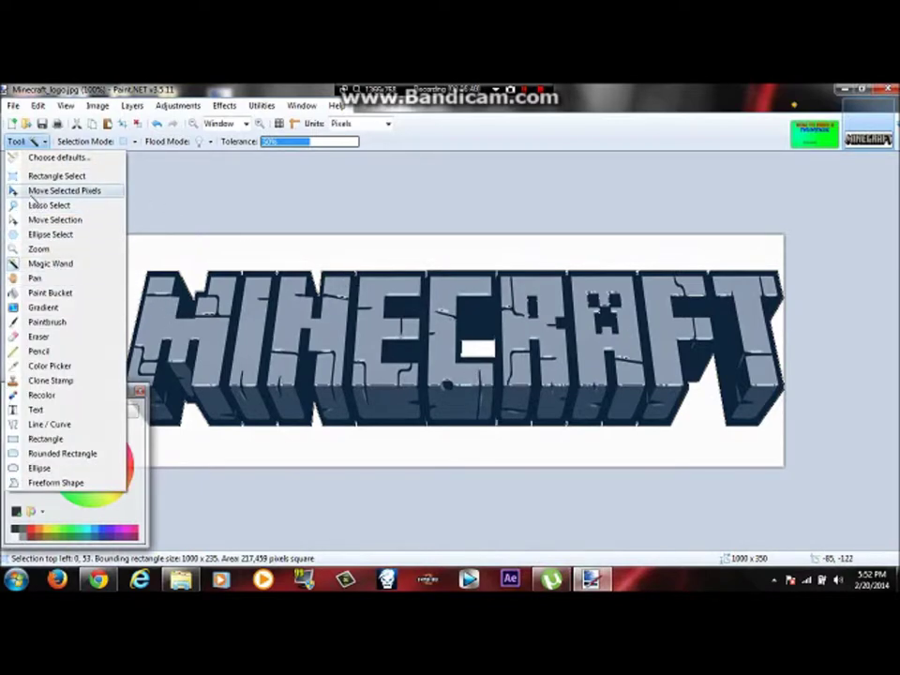
click(81, 191)
Paste the Minecraft logo into the thumbnail keeping canvas size, then move and shrink it
click(822, 125)
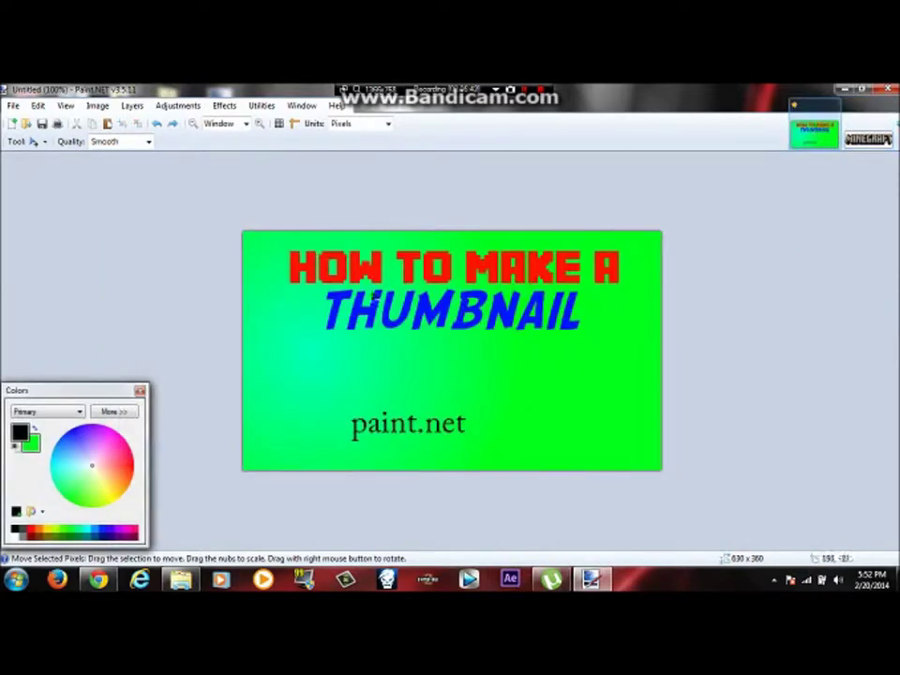
click(106, 124)
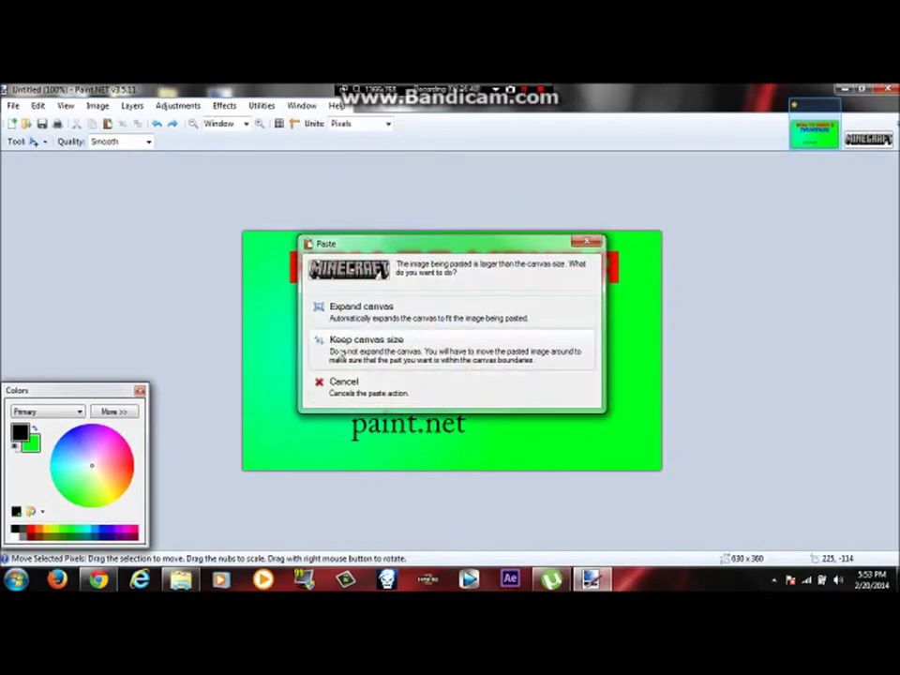
click(342, 355)
mouse_move(882, 399)
mouse_down()
mouse_move(579, 423)
mouse_move(611, 322)
mouse_up()
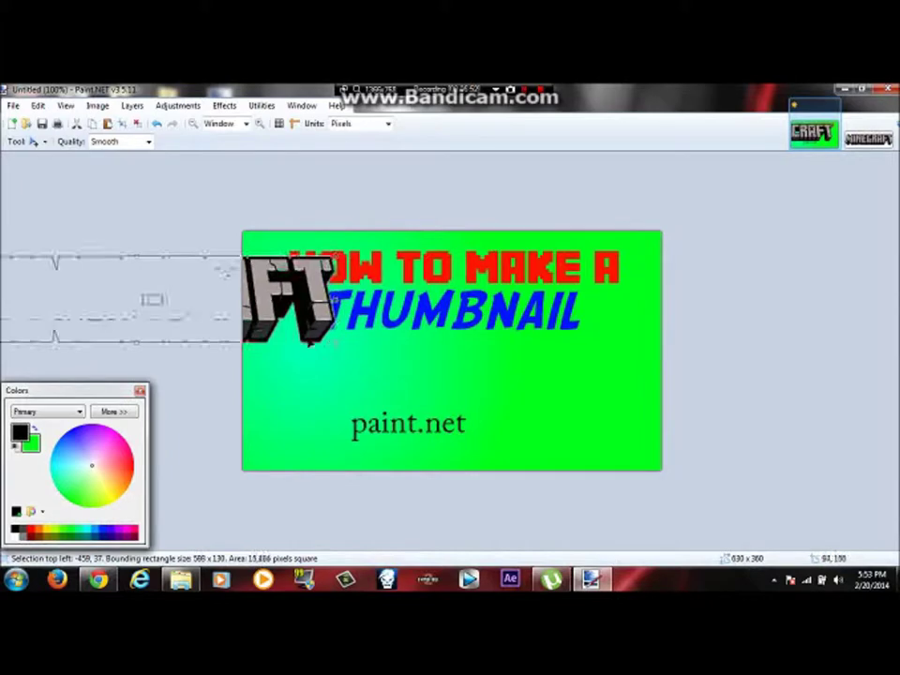
drag(631, 322, 591, 309)
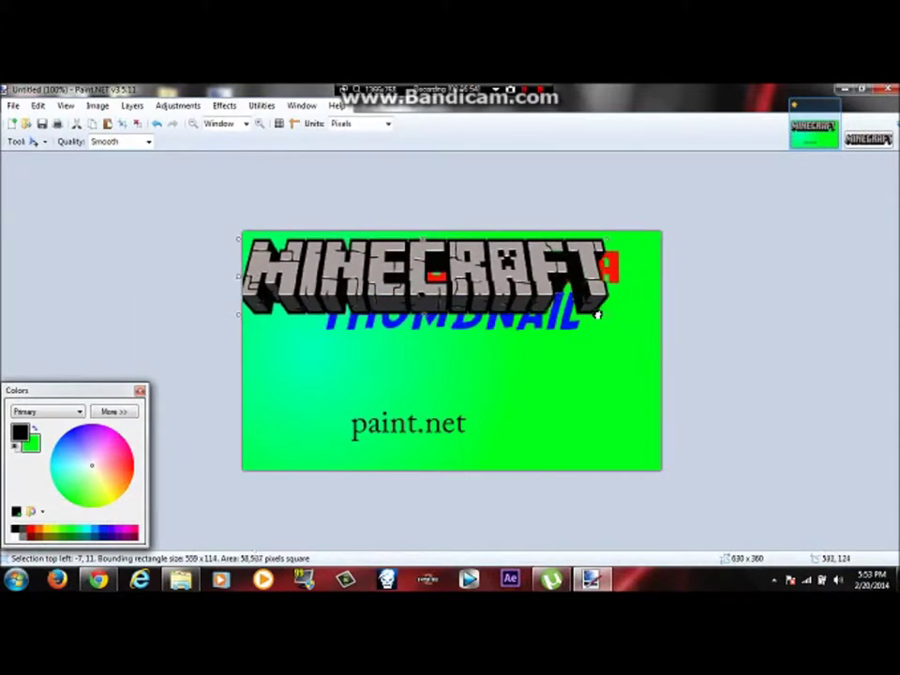
drag(422, 277, 468, 280)
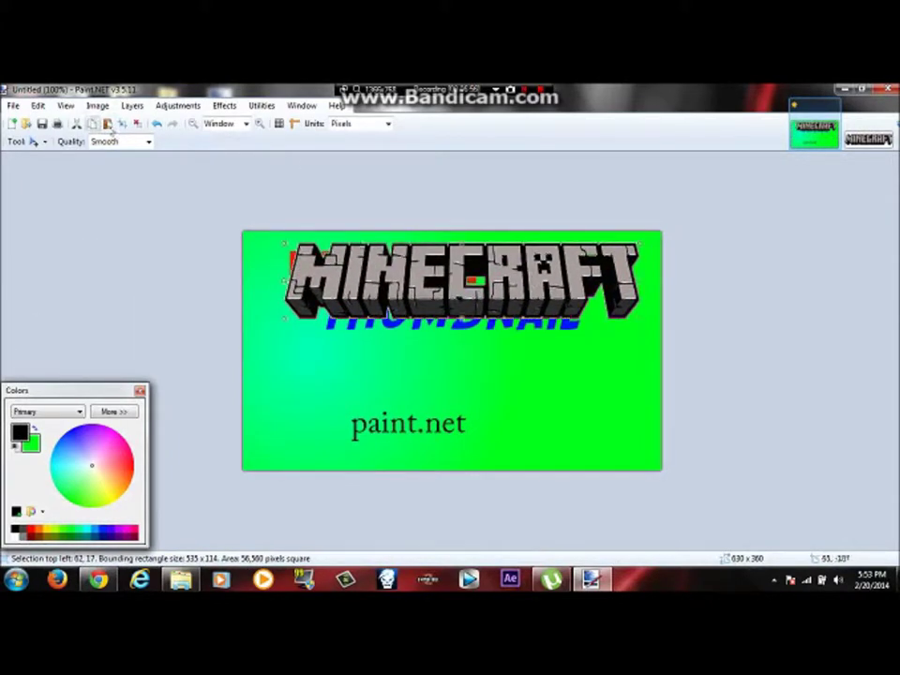
Undo the pasted logo and all its adjustments
click(157, 124)
click(157, 124)
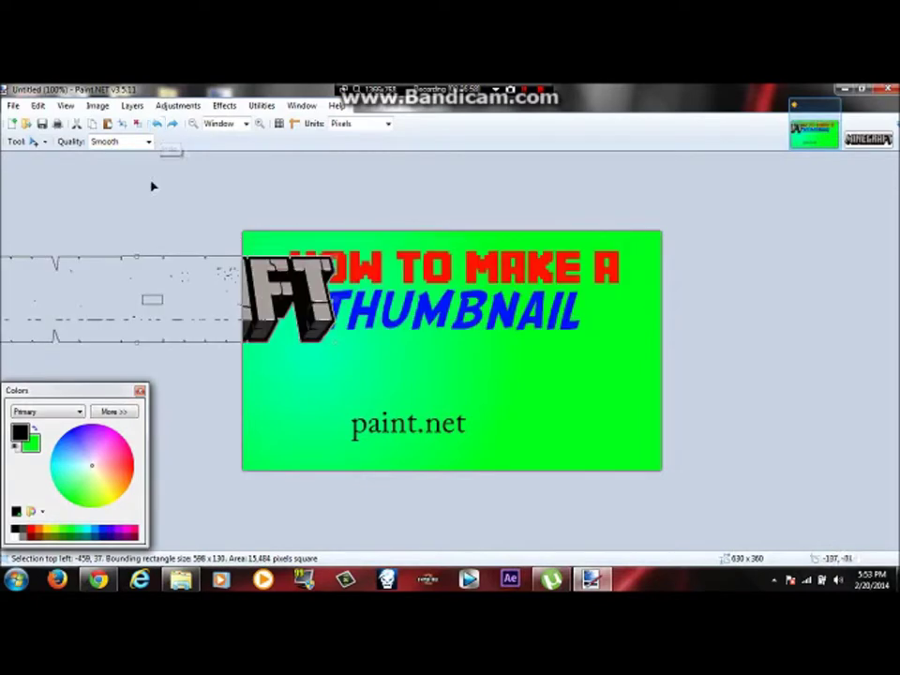
click(158, 125)
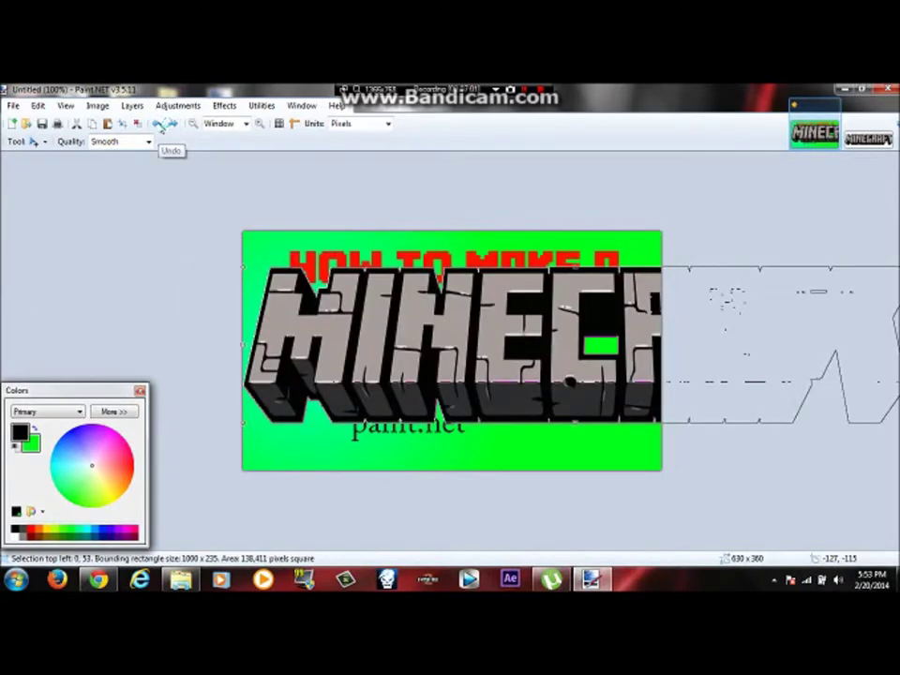
click(159, 125)
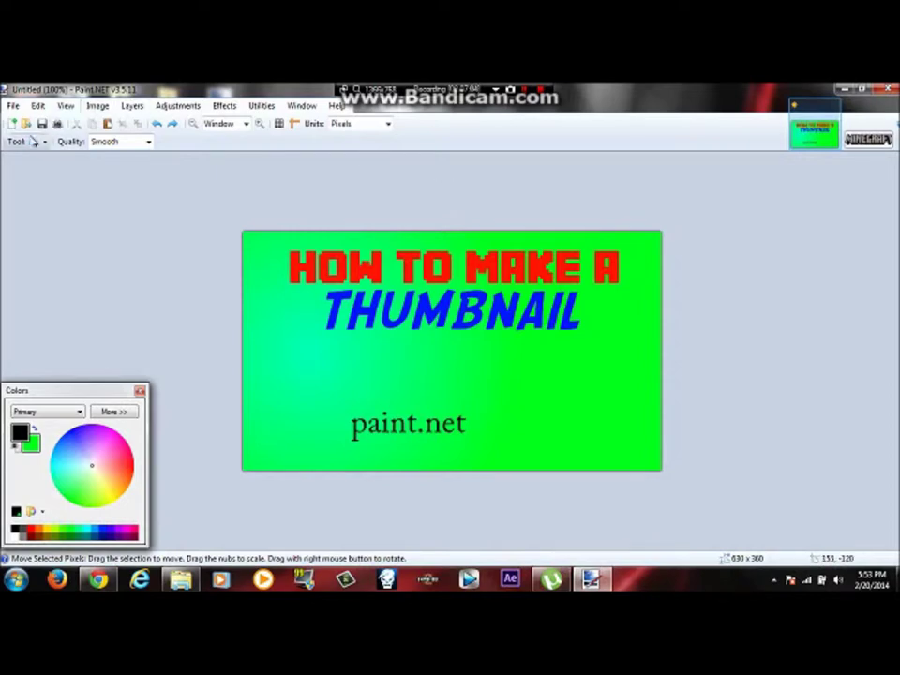
Open a.png from the Desktop's Mine-imator v0.6.2 folder
click(13, 105)
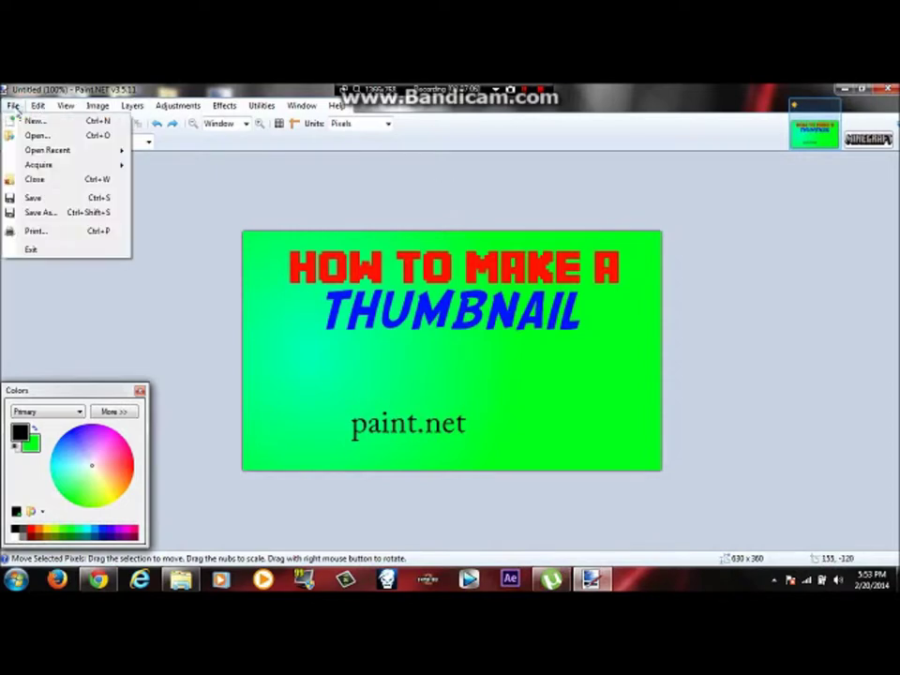
click(317, 182)
key(ctrl+o)
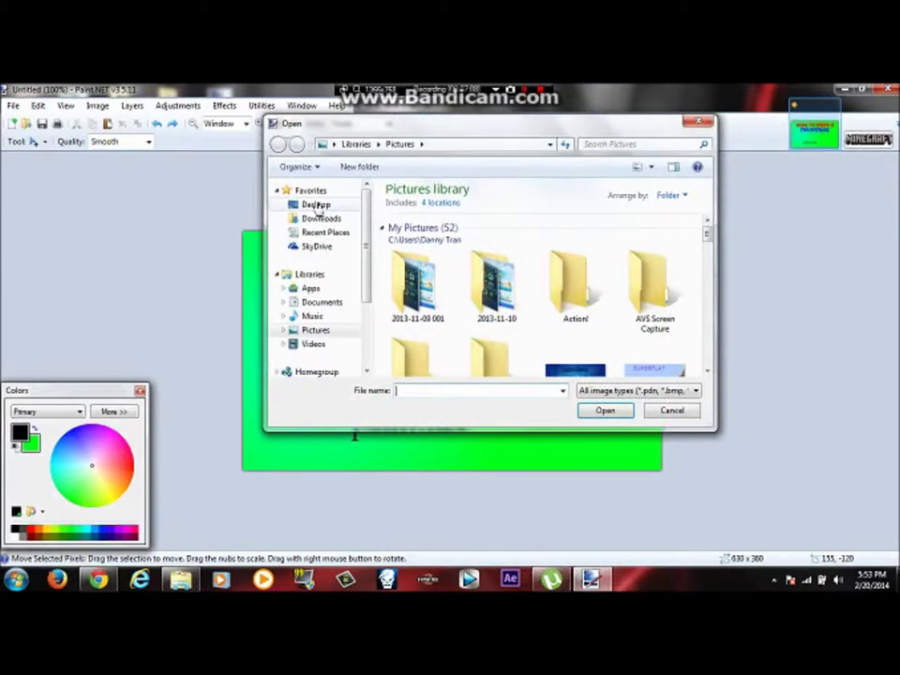
click(315, 203)
mouse_move(710, 208)
mouse_down()
mouse_move(698, 276)
mouse_move(700, 239)
mouse_up()
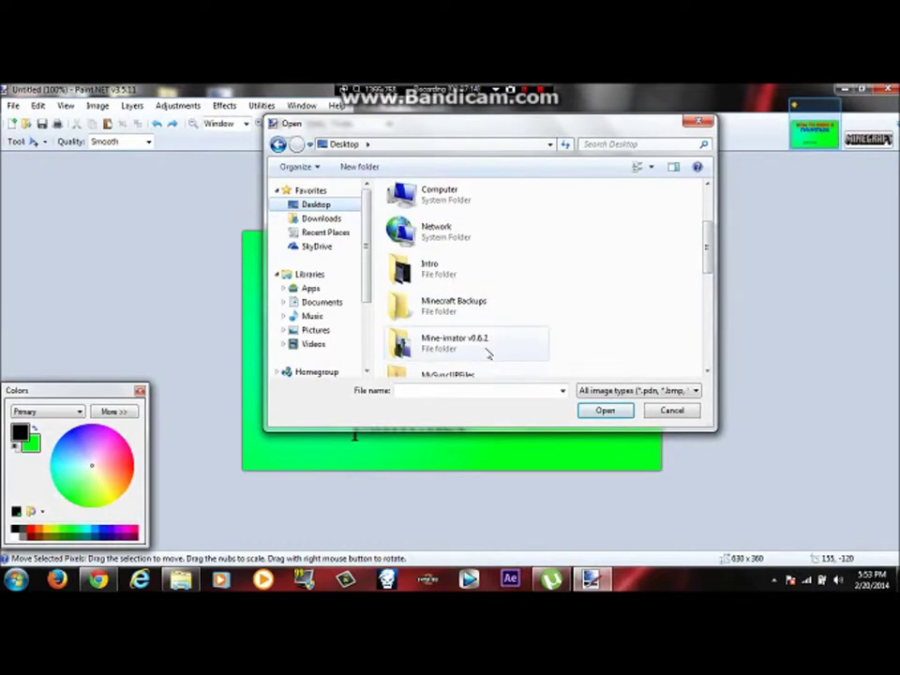
double_click(438, 345)
click(497, 305)
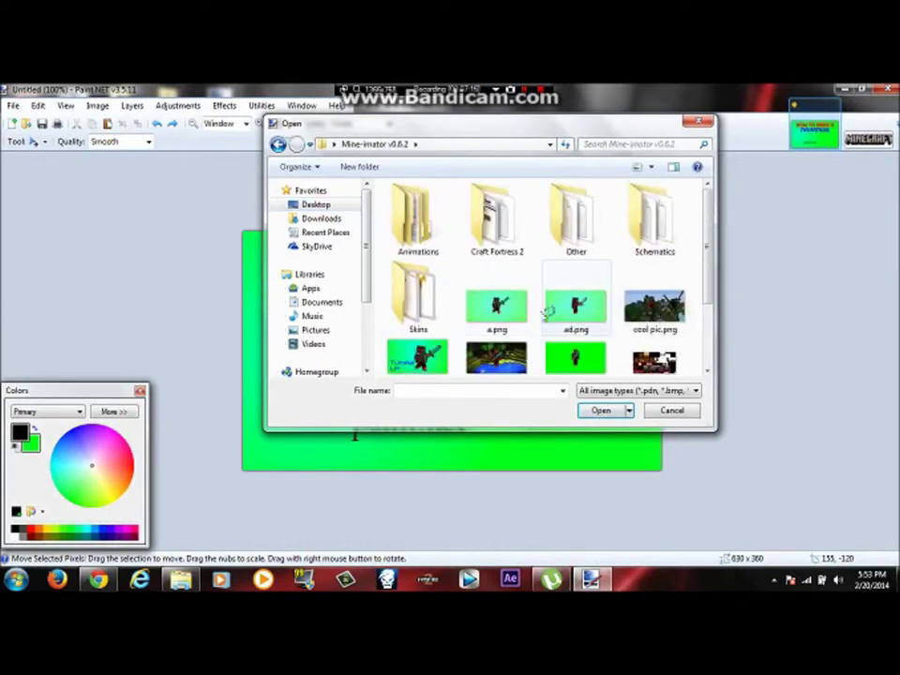
click(605, 411)
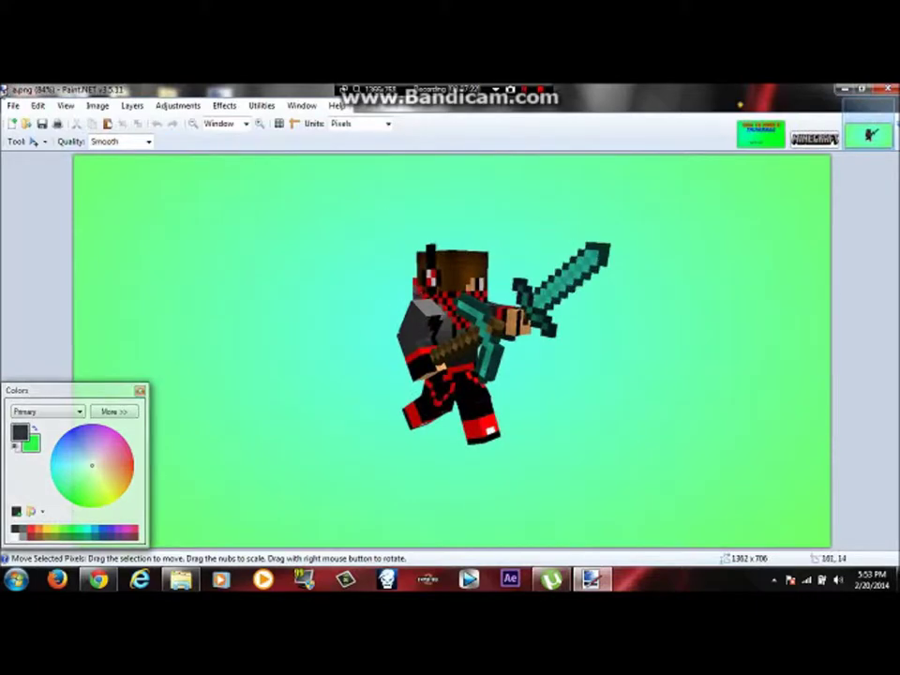
Draw a rectangular selection around the sword-wielding character
click(38, 141)
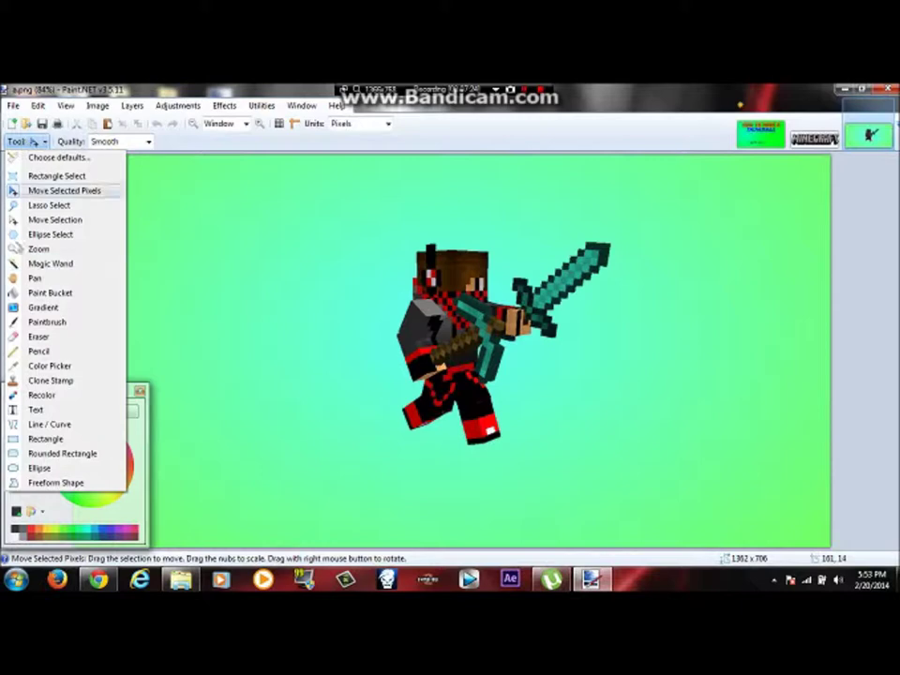
click(37, 439)
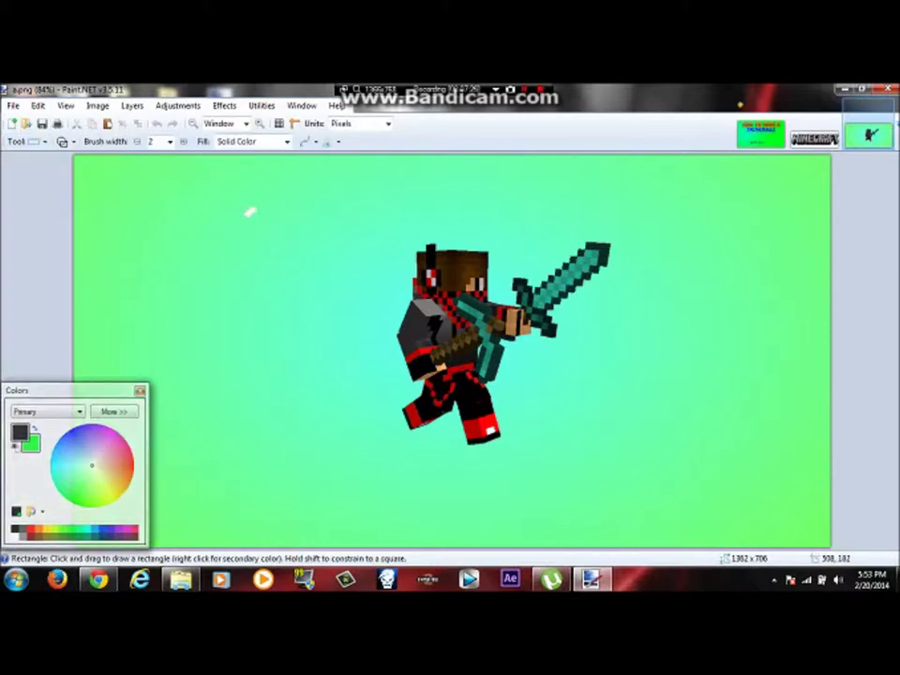
click(37, 142)
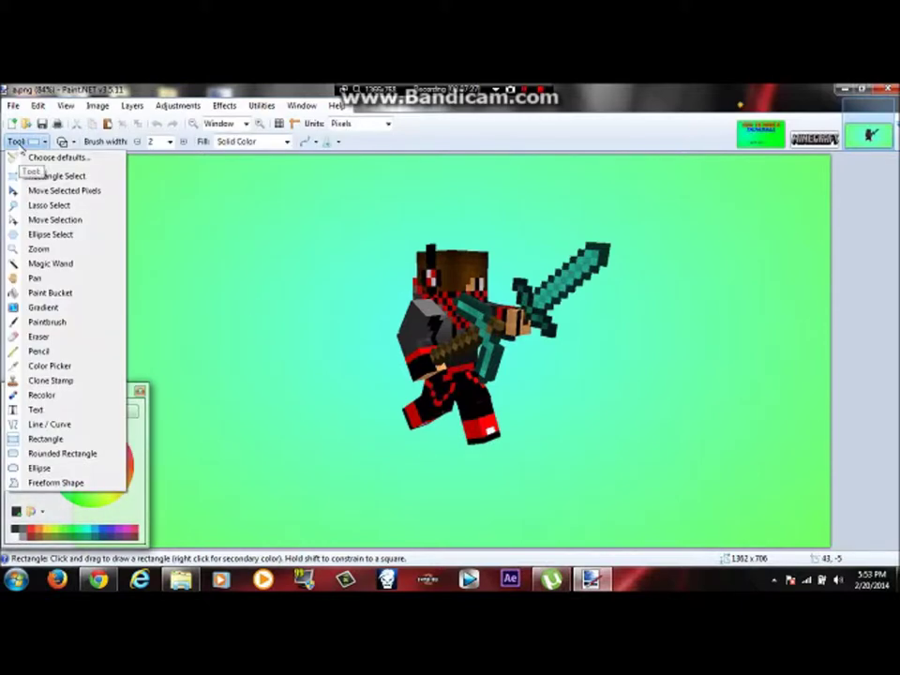
click(64, 177)
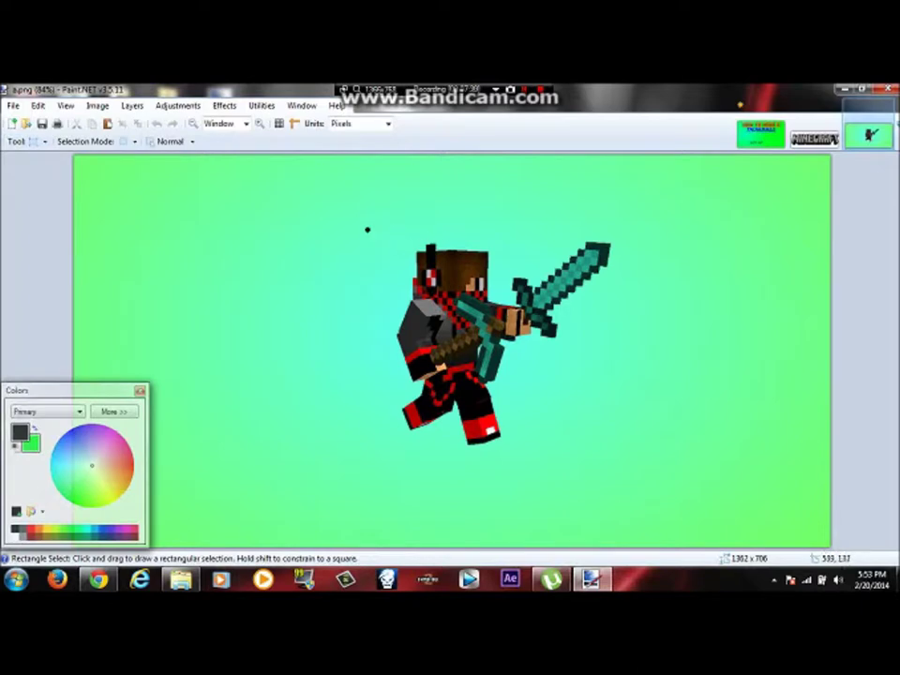
mouse_move(367, 229)
mouse_down()
mouse_move(610, 466)
mouse_move(617, 461)
mouse_up()
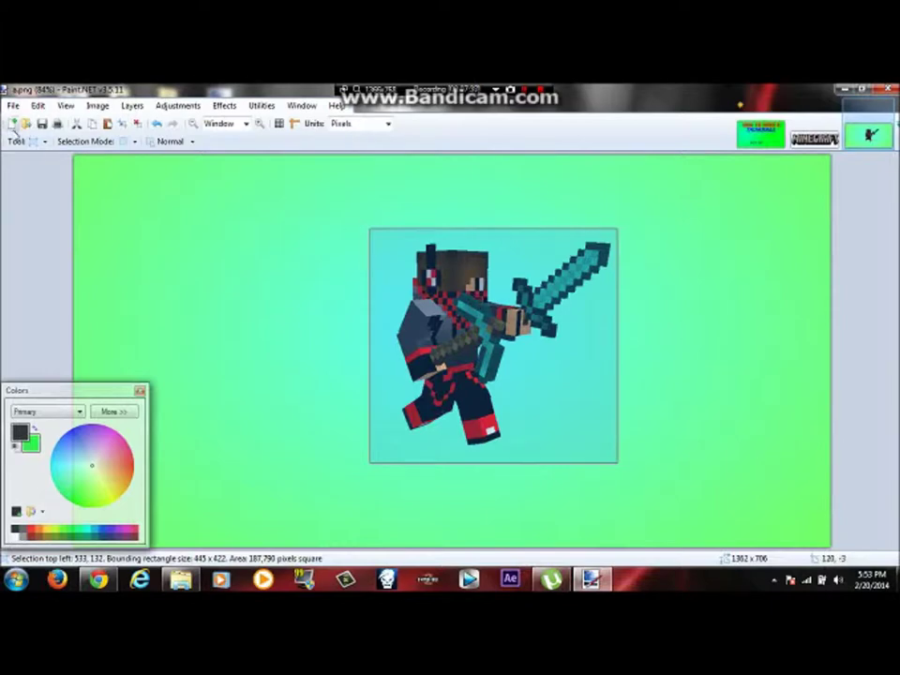
click(34, 140)
click(58, 192)
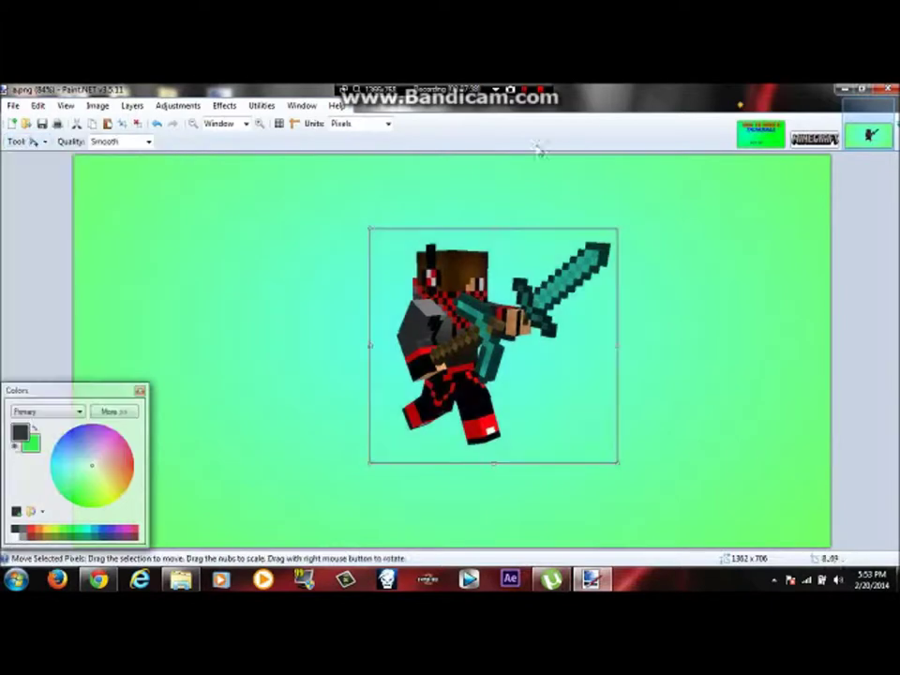
Paste the character into the thumbnail keeping canvas size, and shrink it into the centre
click(761, 134)
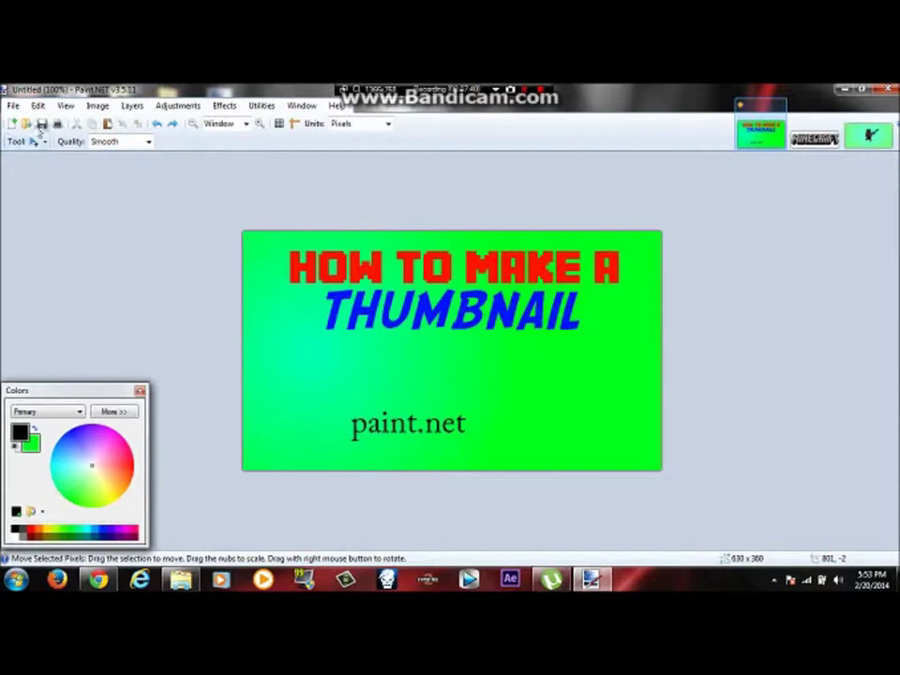
click(110, 124)
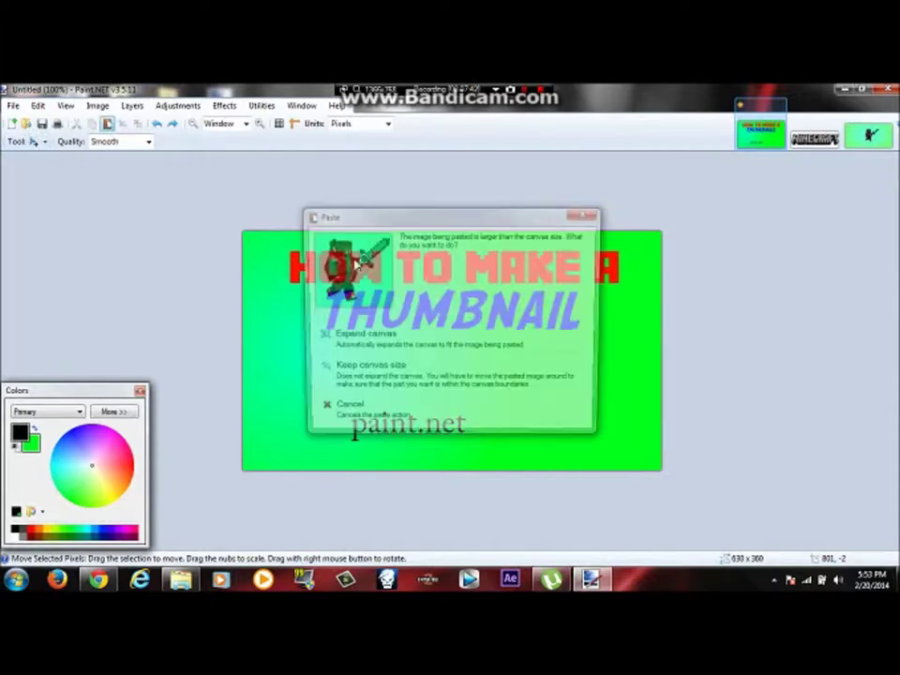
click(443, 372)
drag(635, 450, 534, 381)
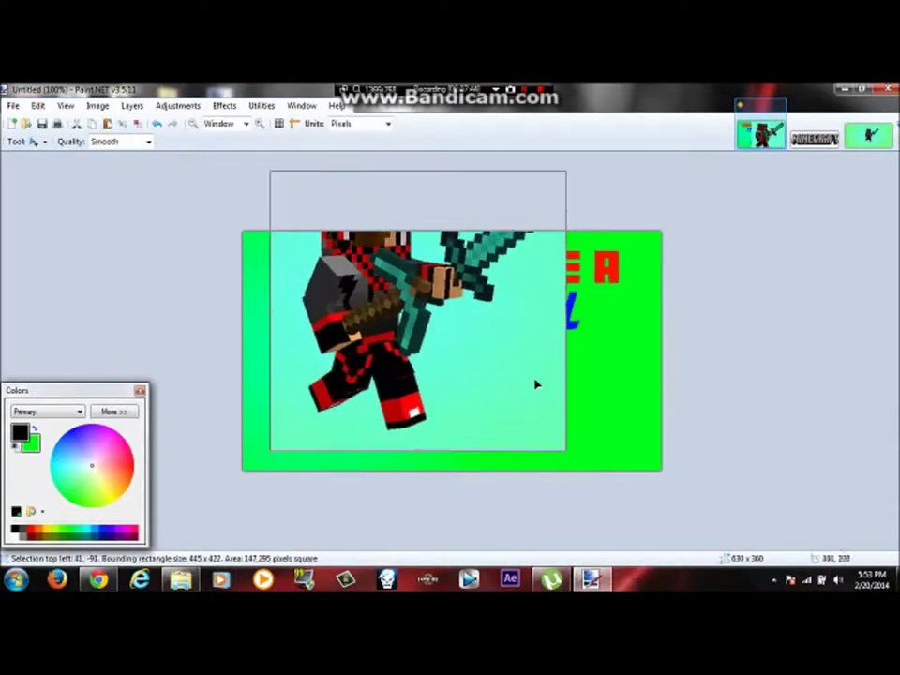
mouse_move(566, 451)
mouse_down()
mouse_move(544, 410)
mouse_move(463, 360)
mouse_move(454, 322)
mouse_move(478, 361)
mouse_up()
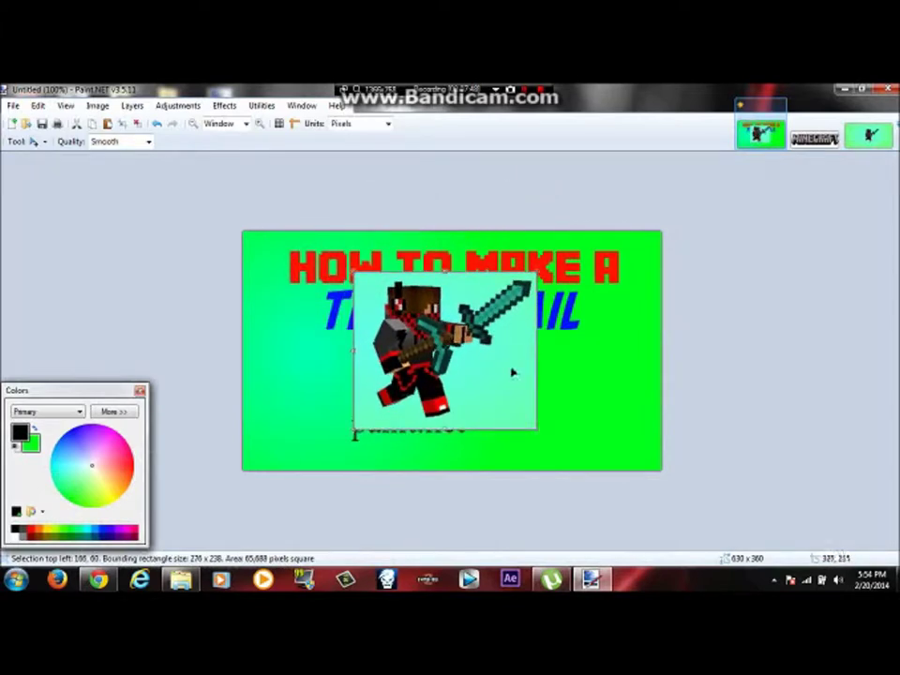
click(37, 142)
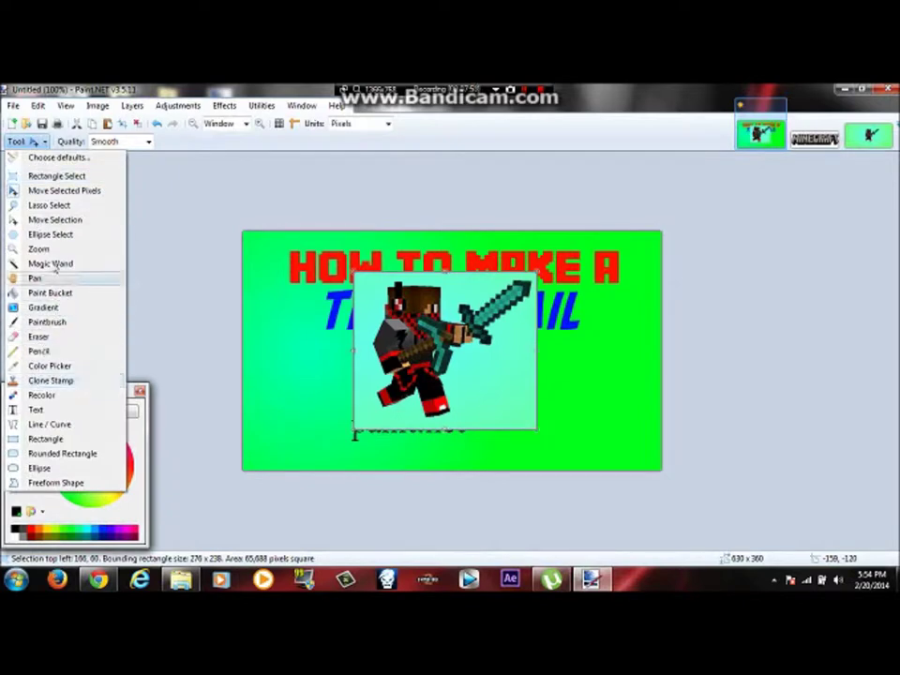
click(50, 264)
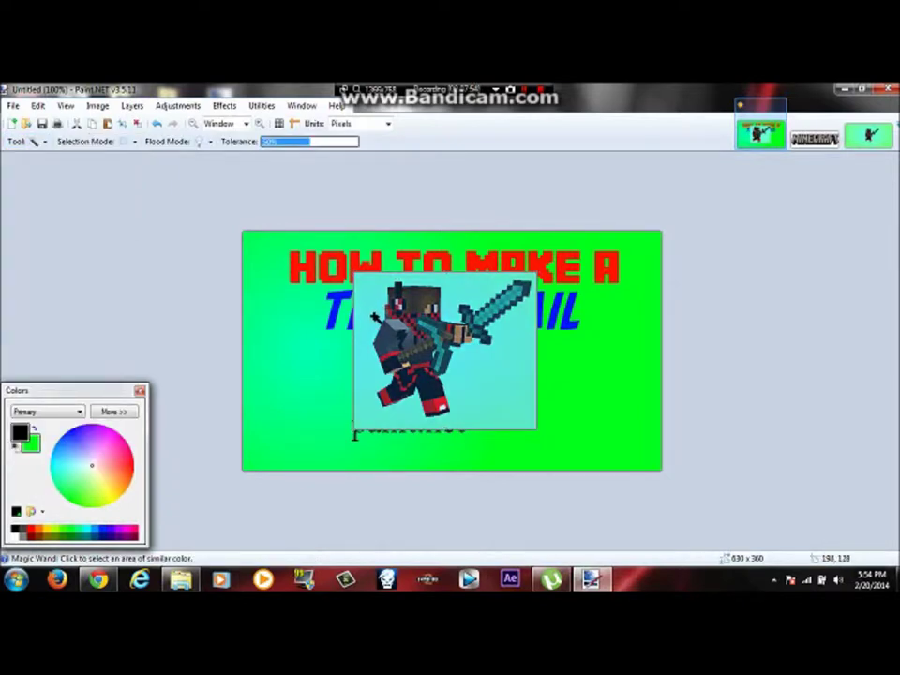
Magic-wand and delete the cyan background around the pasted character, then pick Move Selected Pixels
click(376, 314)
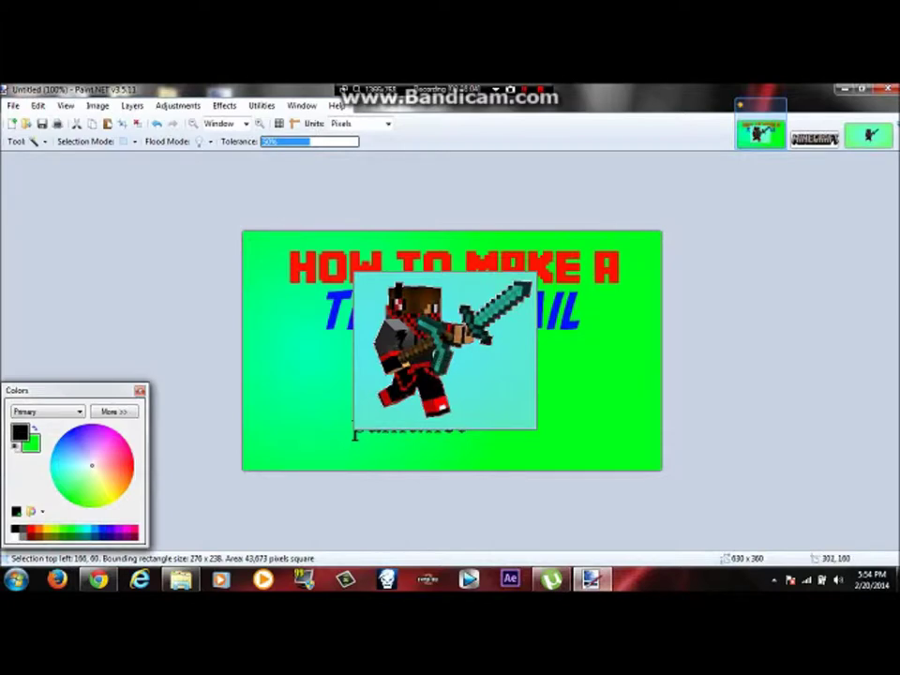
key(Delete)
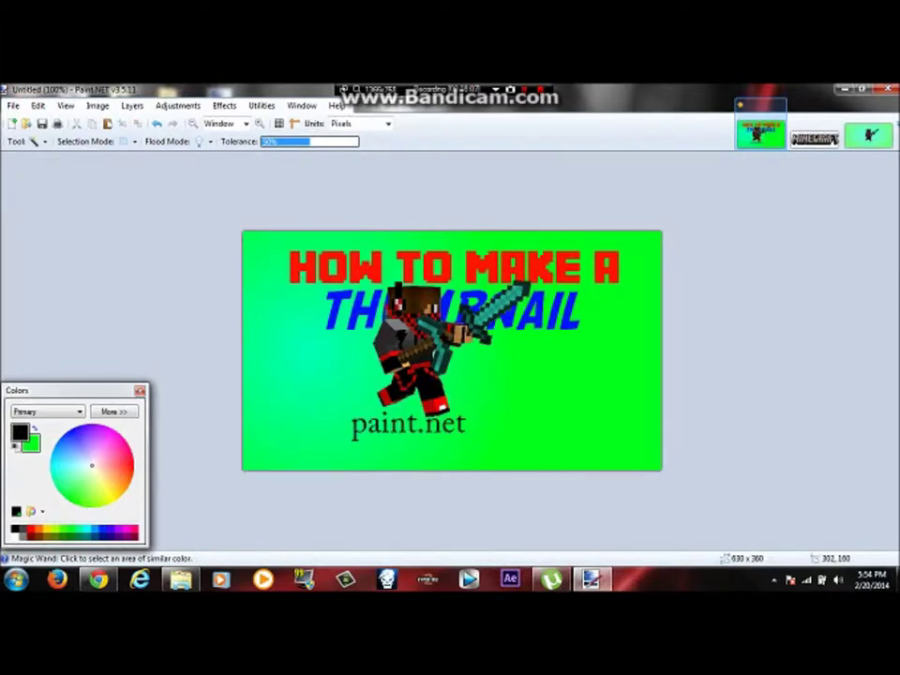
click(34, 141)
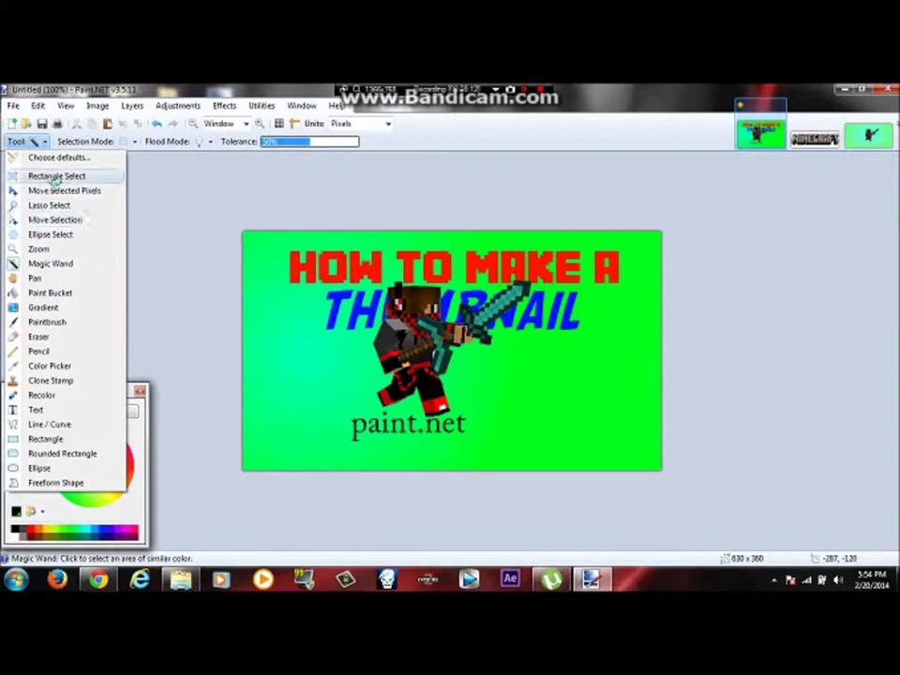
click(64, 191)
Try moving the character lower left, then undo until the character is removed entirely
click(131, 105)
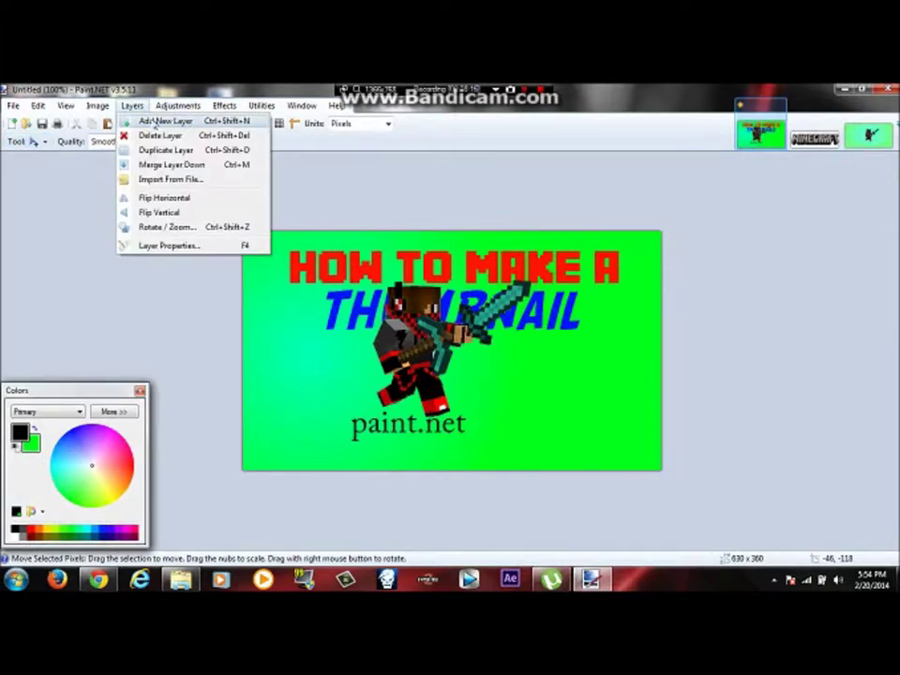
click(155, 122)
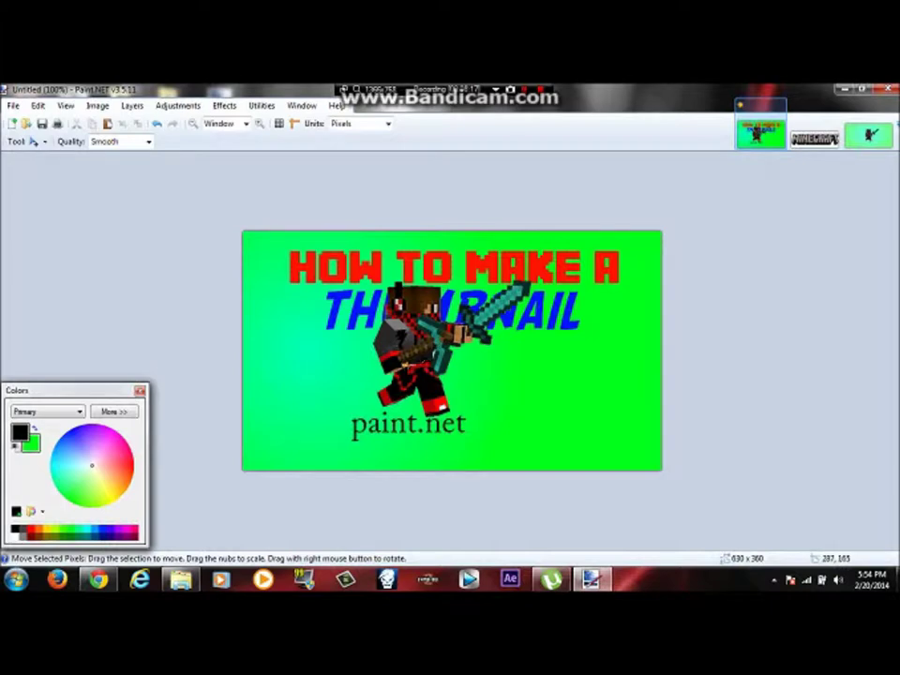
drag(434, 341, 307, 378)
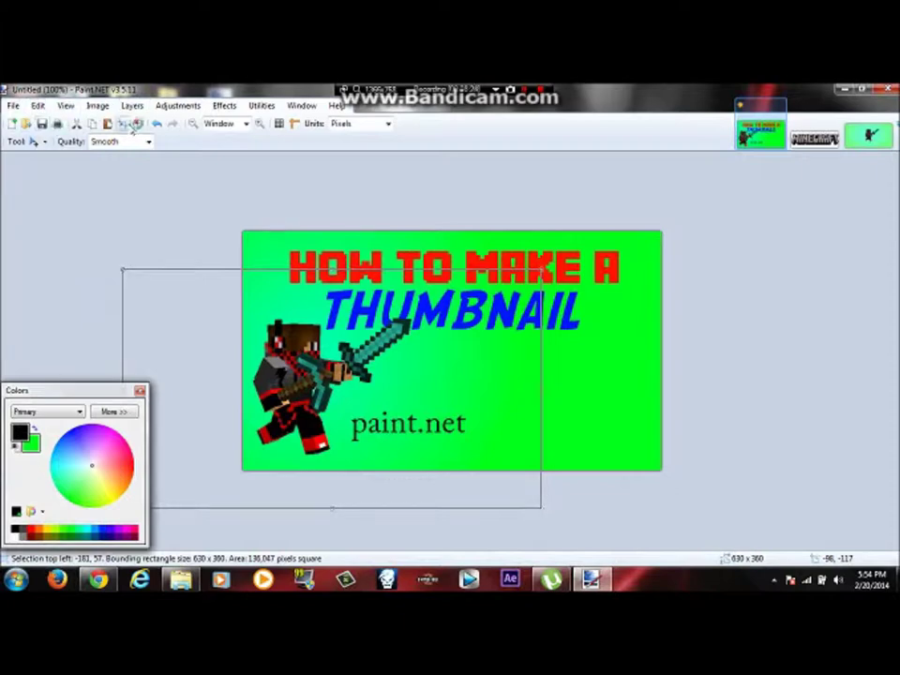
click(155, 124)
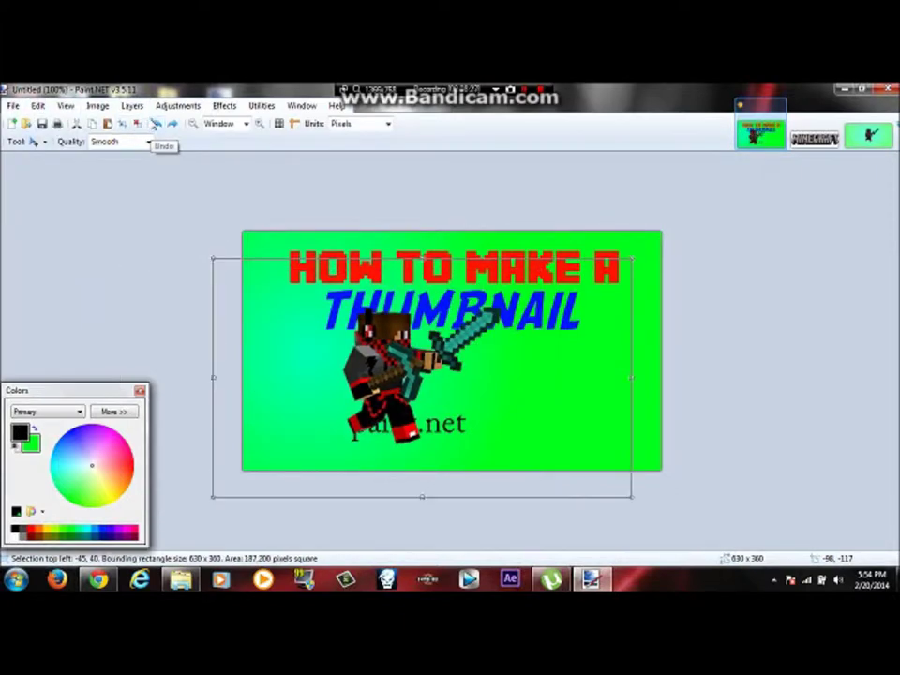
click(156, 123)
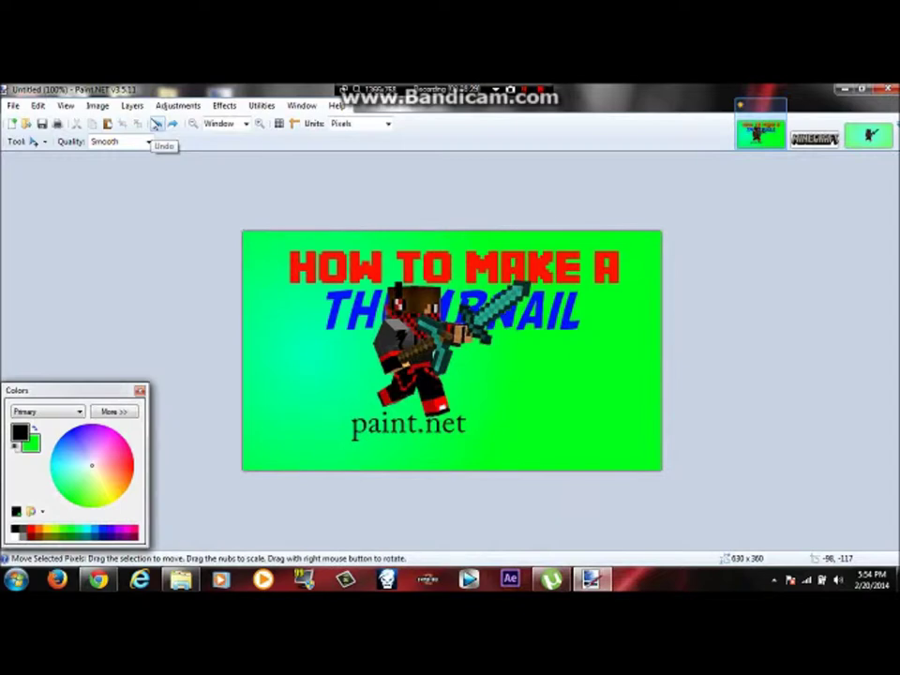
click(156, 124)
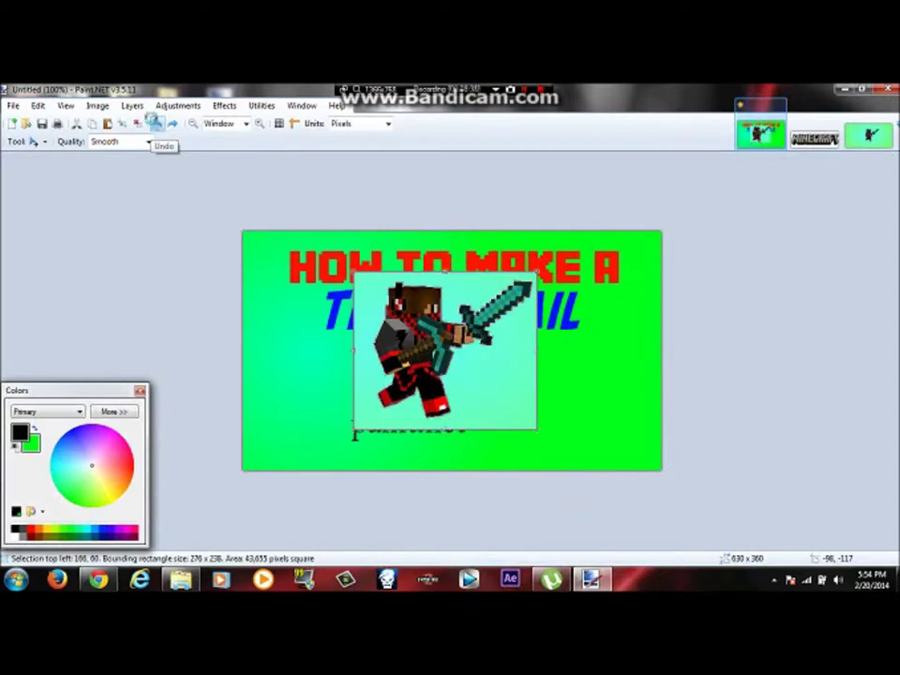
click(156, 124)
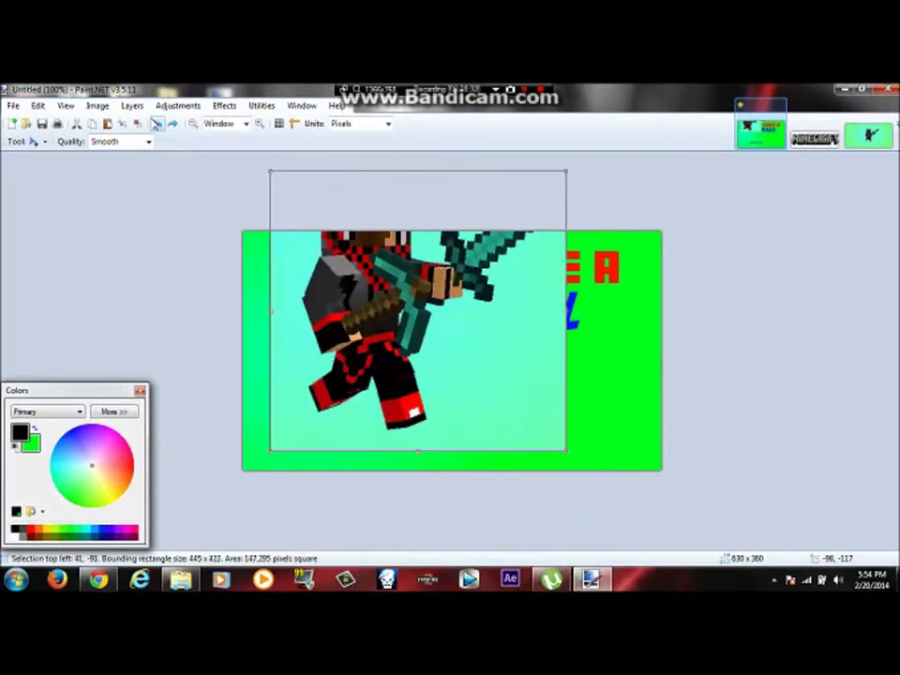
click(156, 124)
click(156, 124)
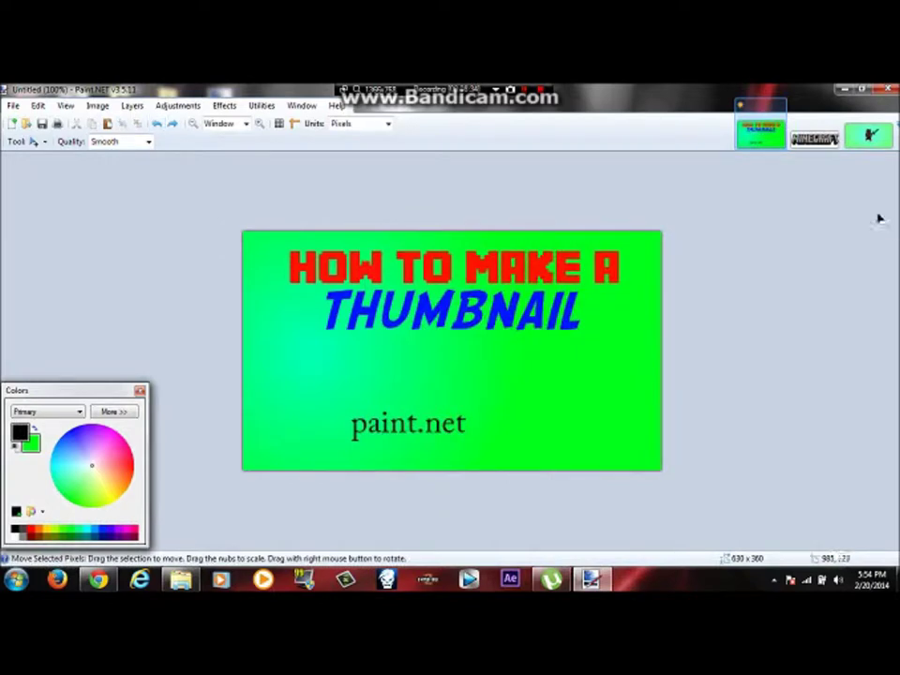
Close the extra Minecraft image tabs
click(814, 135)
click(833, 104)
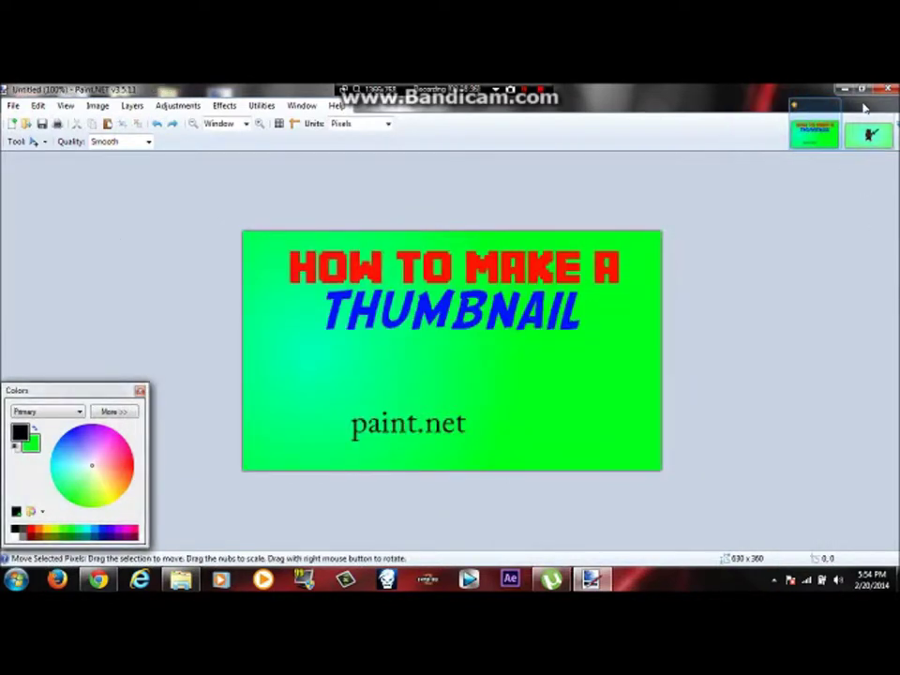
click(869, 134)
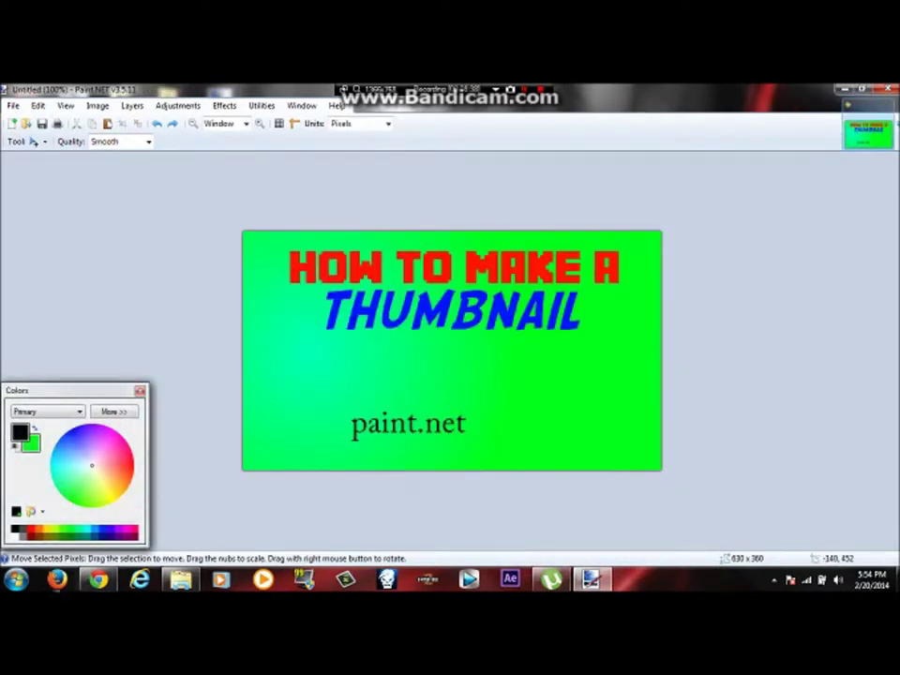
Copy the paint.net logo from Chrome image search and paste it onto the thumbnail
click(98, 580)
right_click(323, 317)
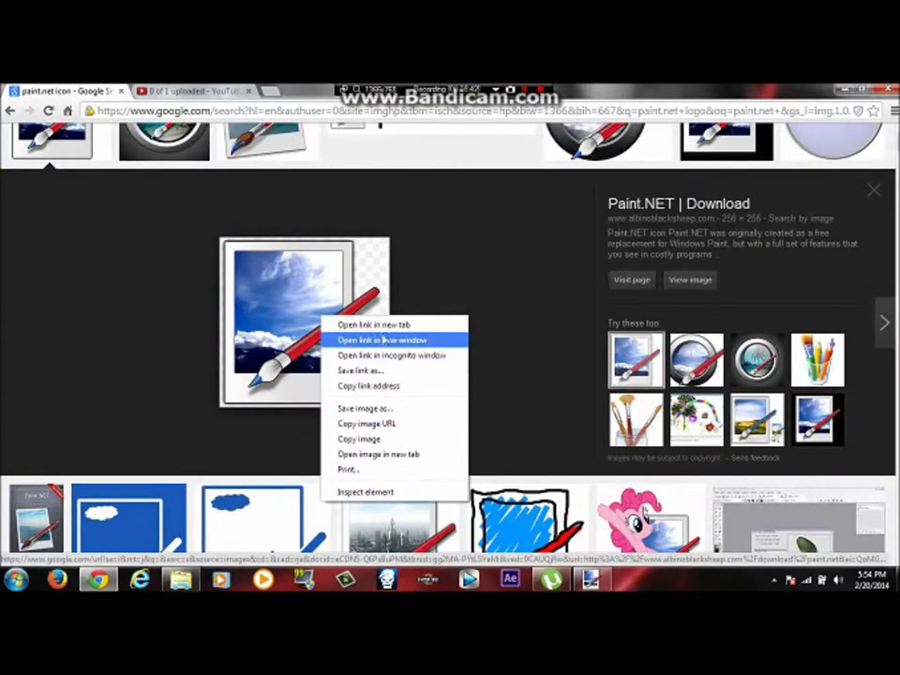
click(356, 438)
click(860, 90)
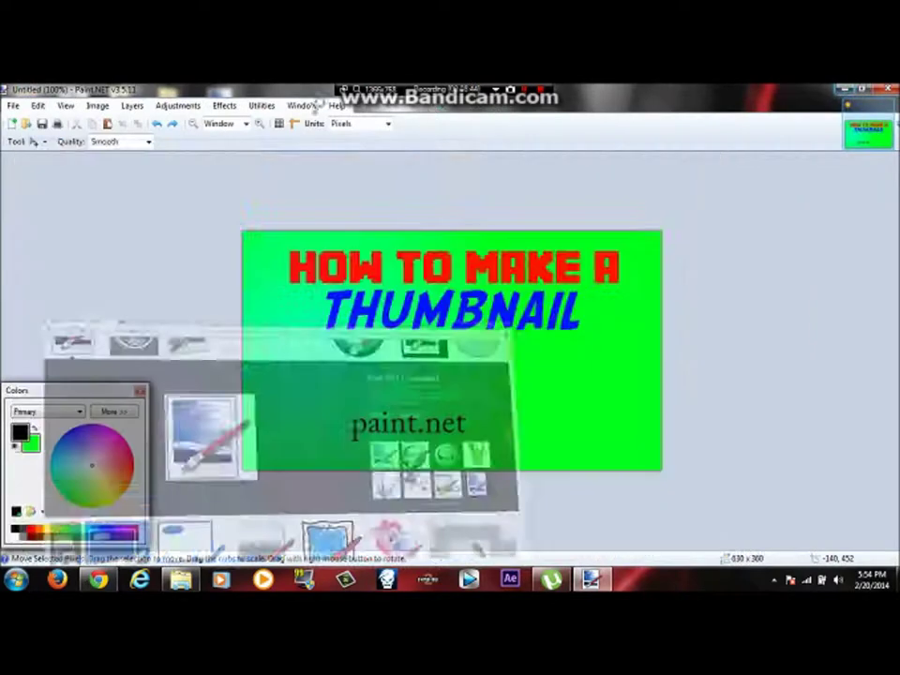
click(107, 123)
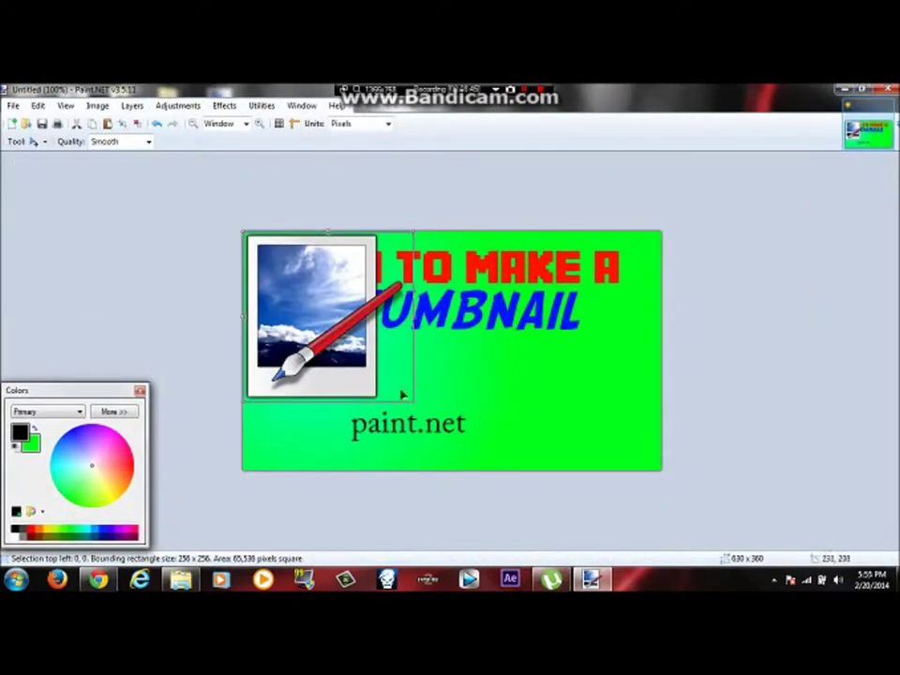
Shrink the pasted paint.net logo, then stretch it taller and wider beside the paint.net text
mouse_move(415, 401)
mouse_down()
mouse_move(361, 340)
mouse_move(326, 341)
mouse_move(335, 435)
mouse_up()
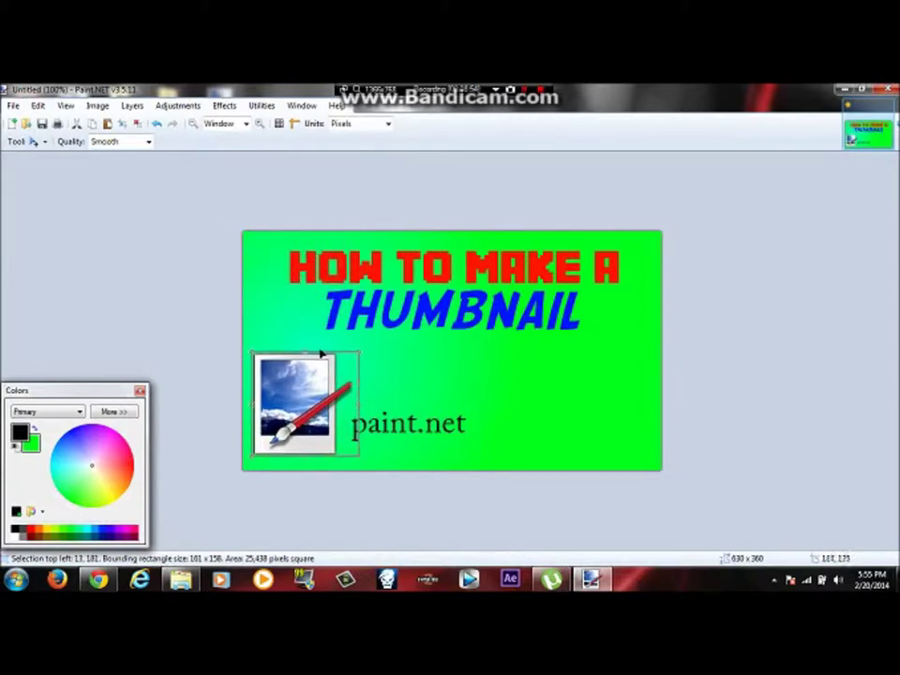
drag(311, 352, 312, 336)
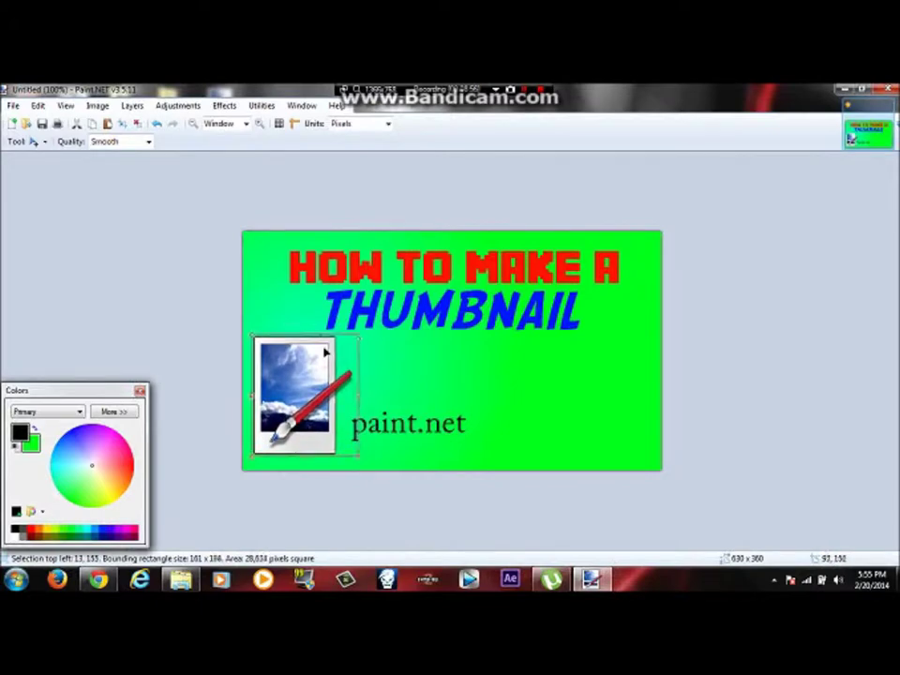
drag(361, 395, 372, 395)
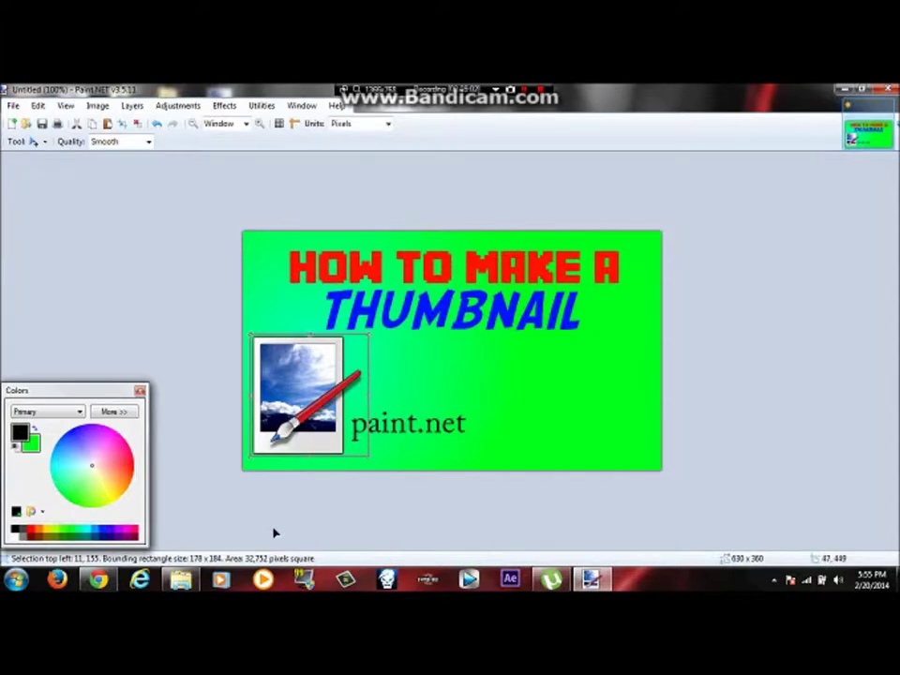
In Chrome, open YouTube and go to the channel Dashboard from the Upload menu
key(alt+Tab)
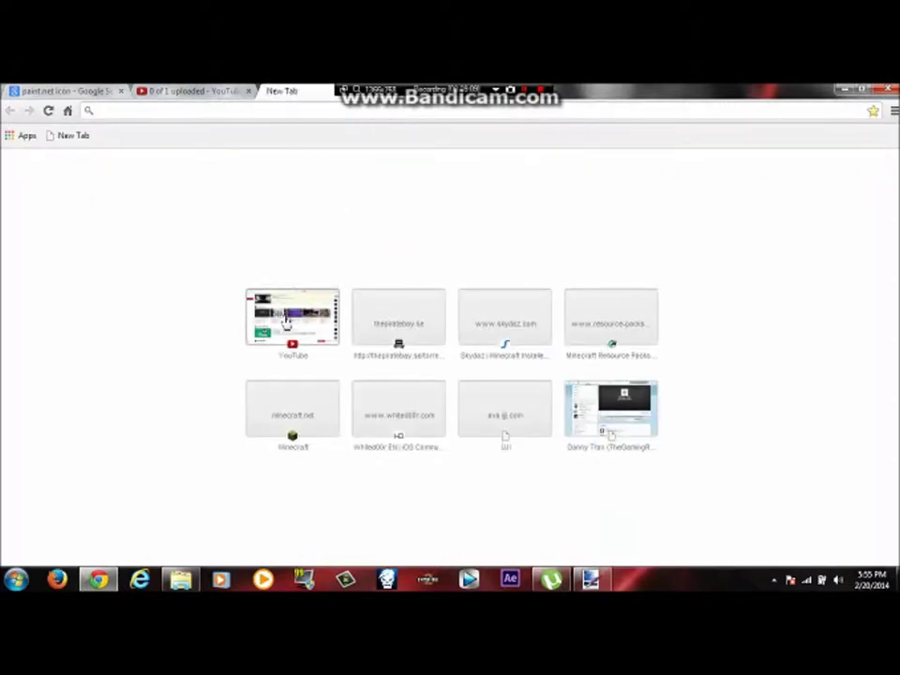
click(286, 317)
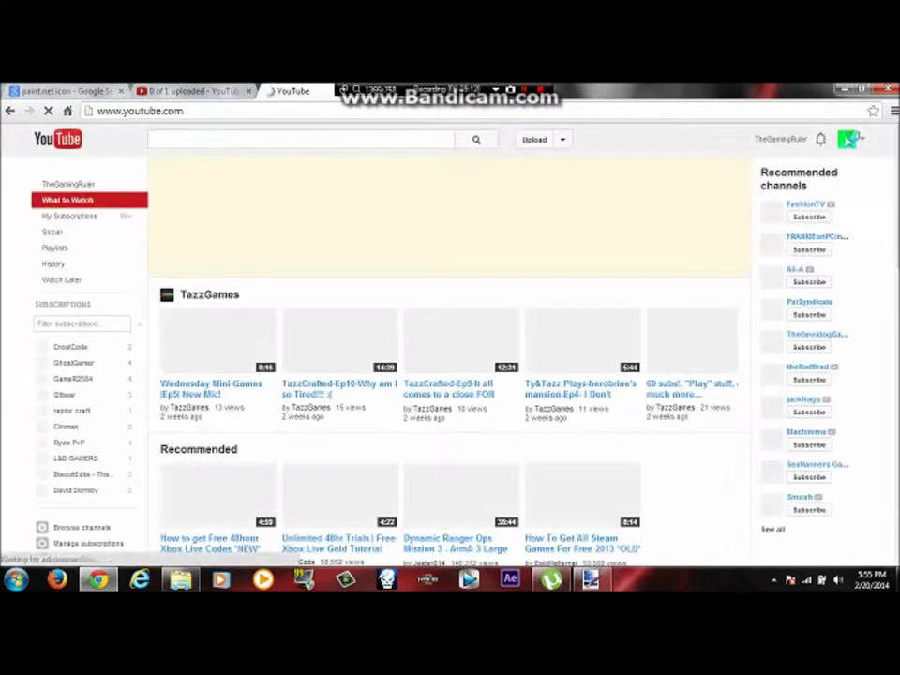
click(846, 140)
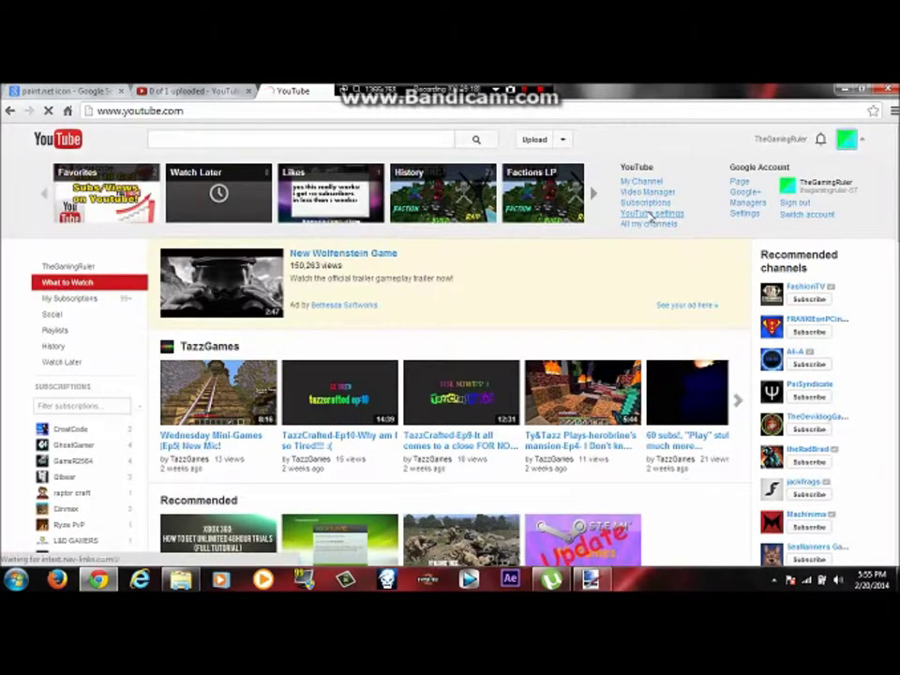
click(649, 213)
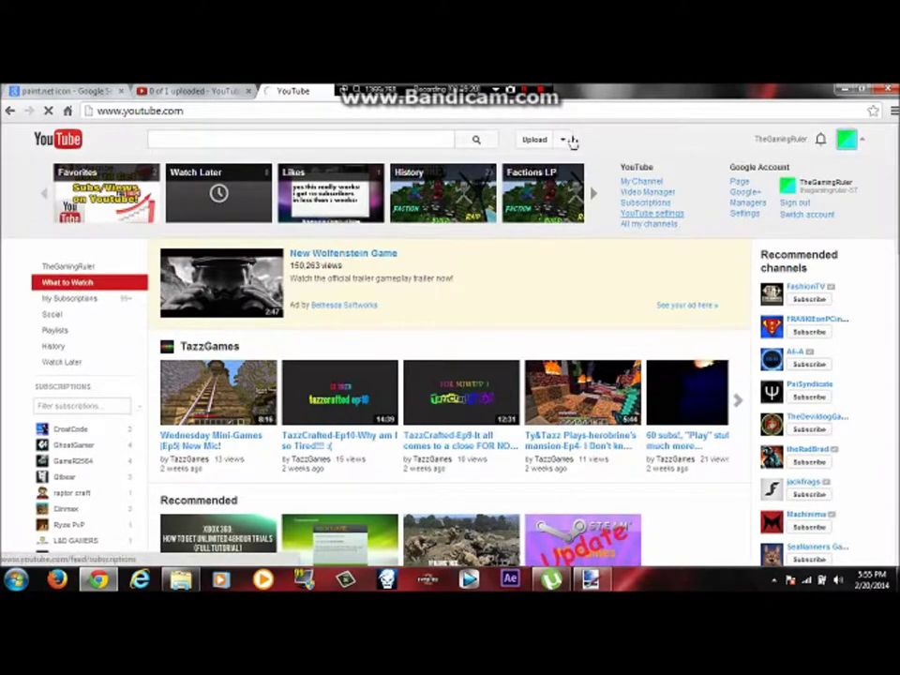
click(563, 141)
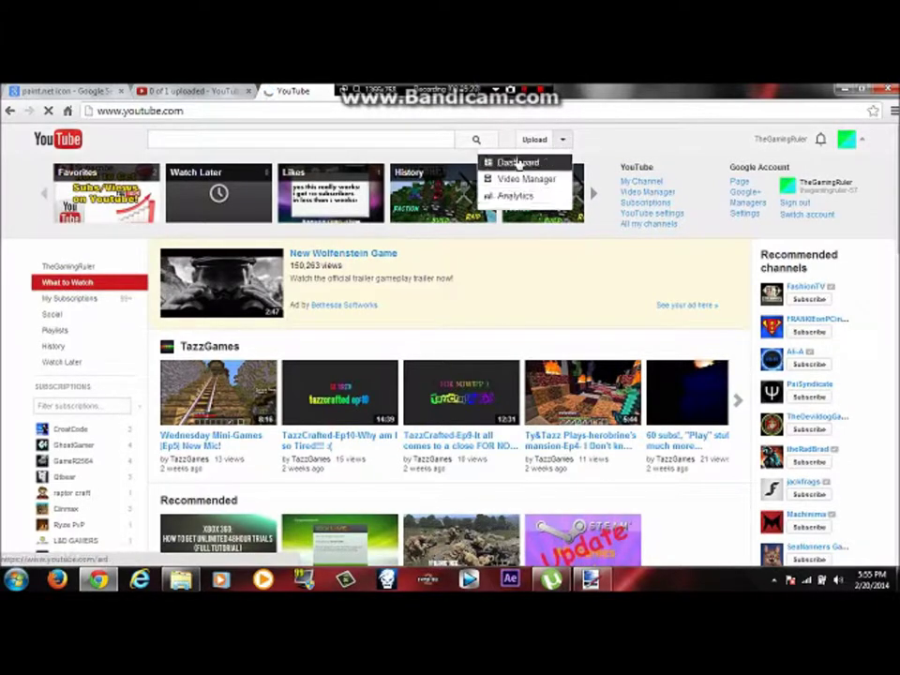
click(519, 163)
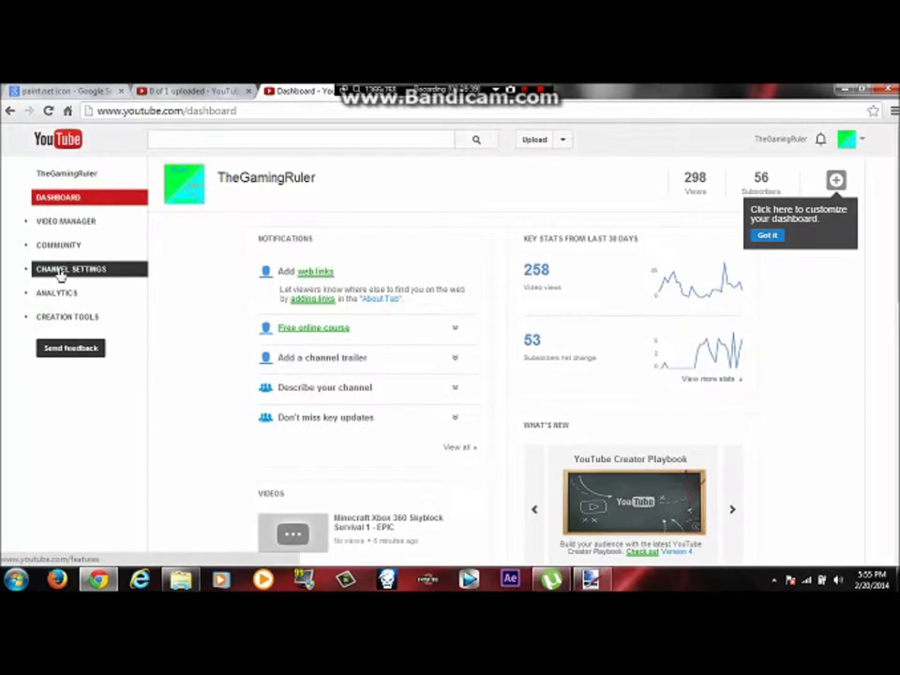
Check on the channel Features page that Custom thumbnails is enabled, then minimize Chrome
click(53, 268)
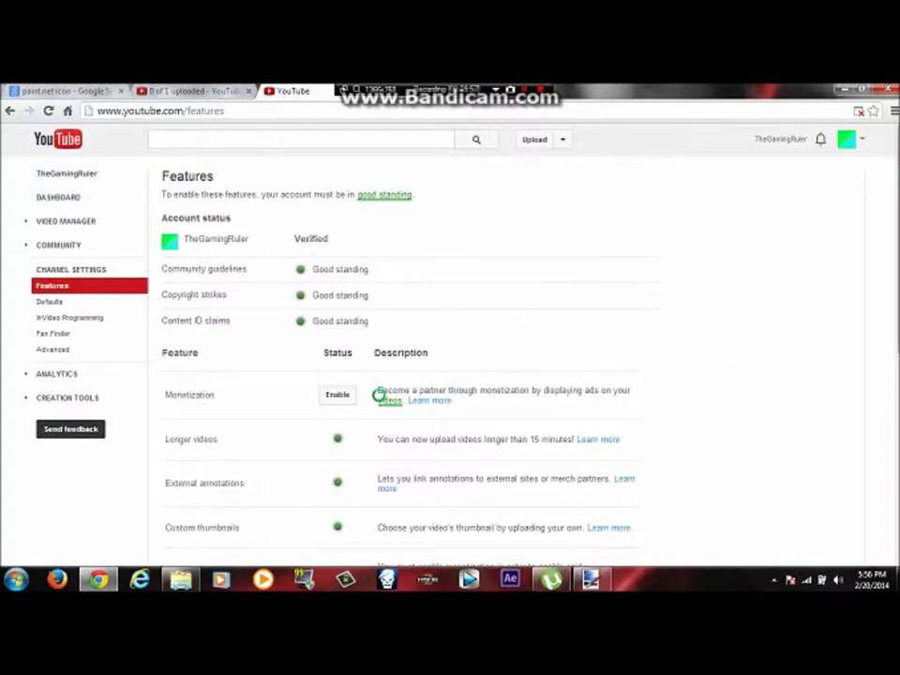
scroll(380, 409, down, 2)
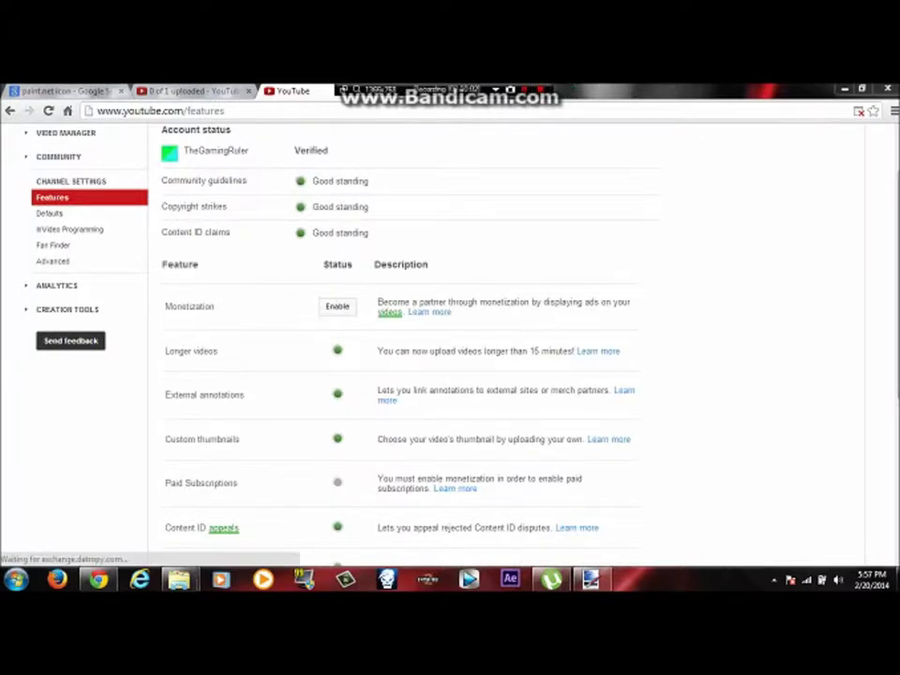
scroll(664, 401, down, 4)
scroll(375, 375, up, 3)
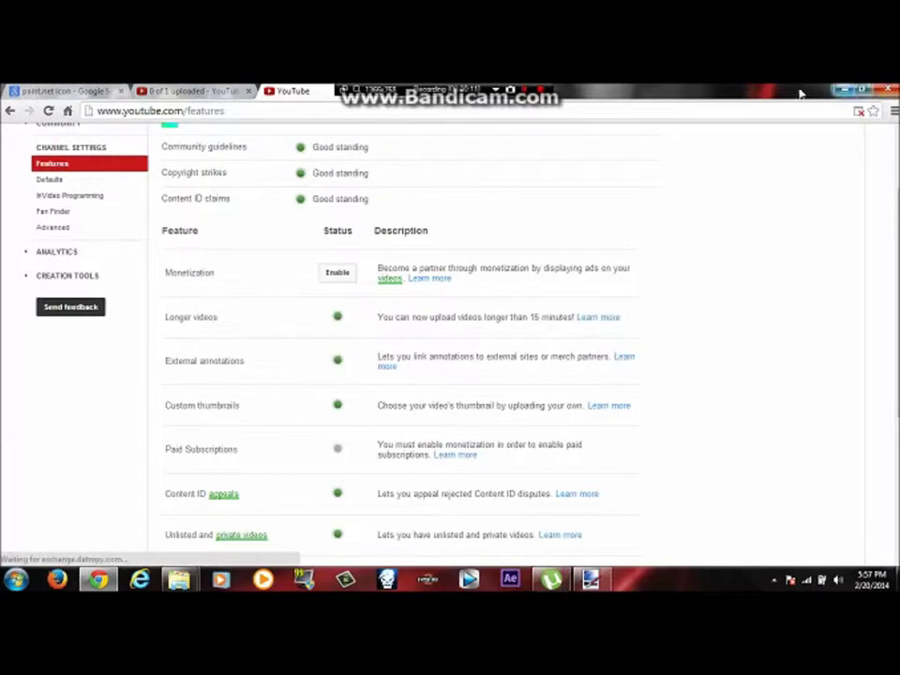
click(846, 89)
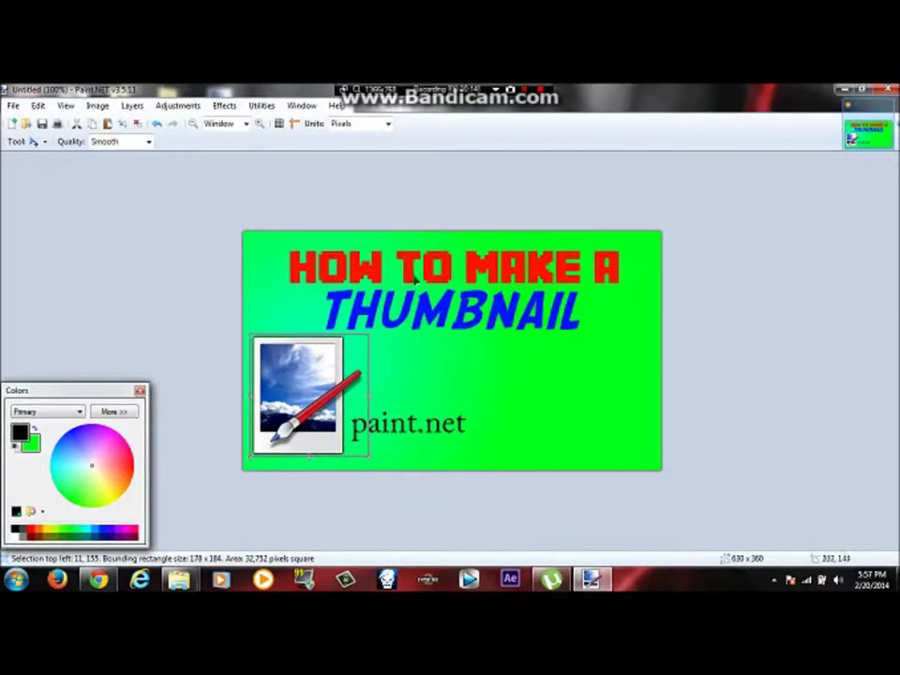
Save the image to the Desktop as 'thumbnail' in Paint.NET format and close Paint.NET
click(15, 106)
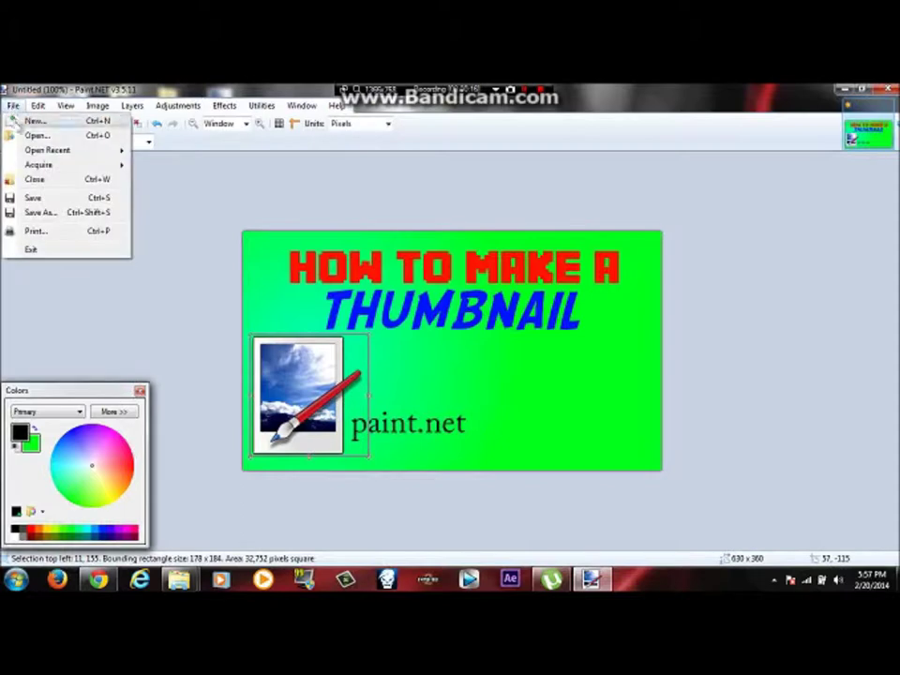
click(19, 214)
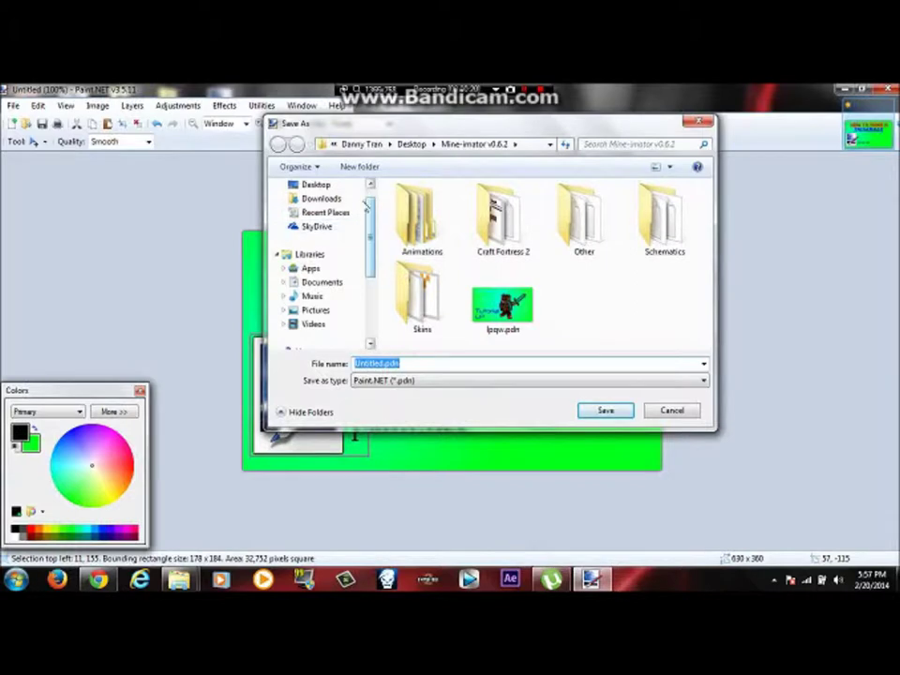
click(335, 187)
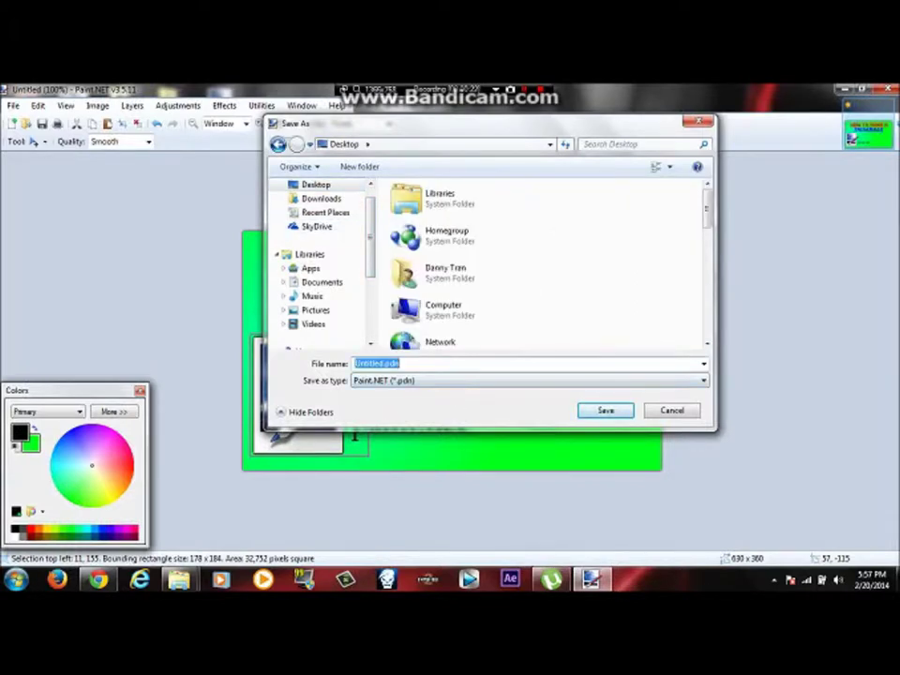
key(BackSpace)
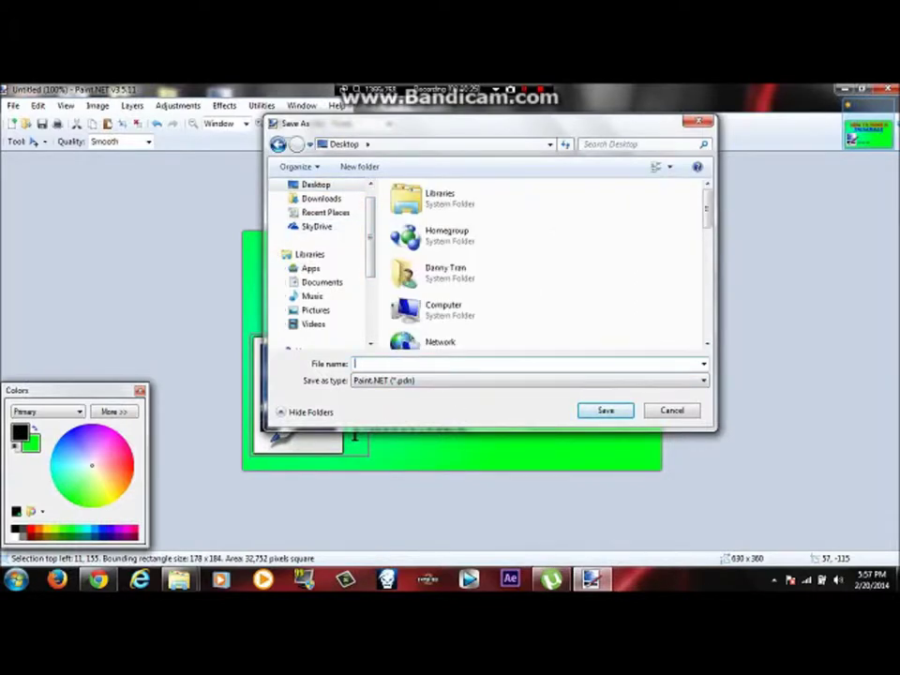
text(tu)
key(BackSpace)
text(humbnail)
click(621, 413)
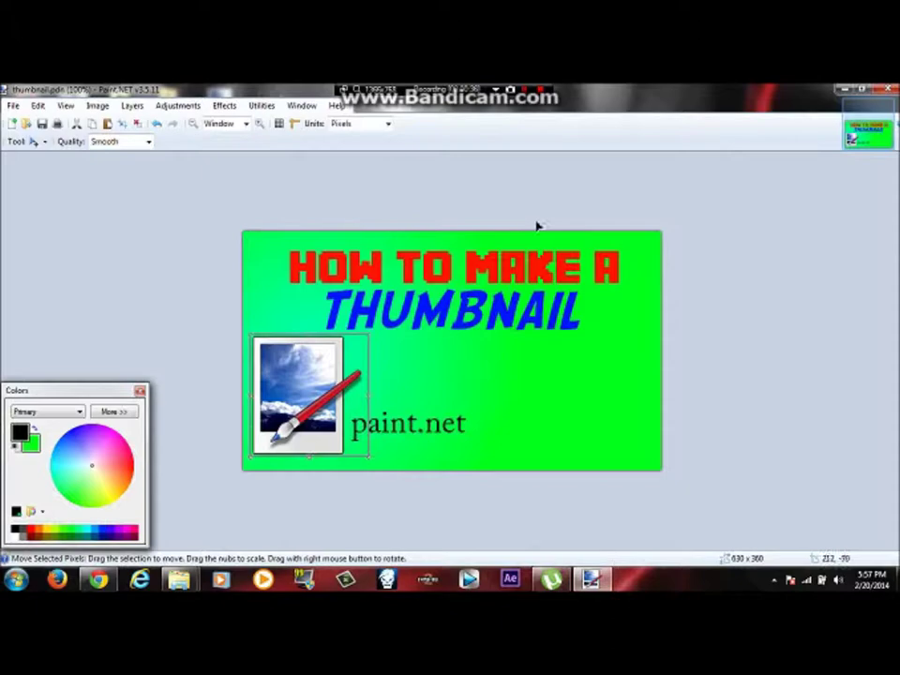
key(alt+F4)
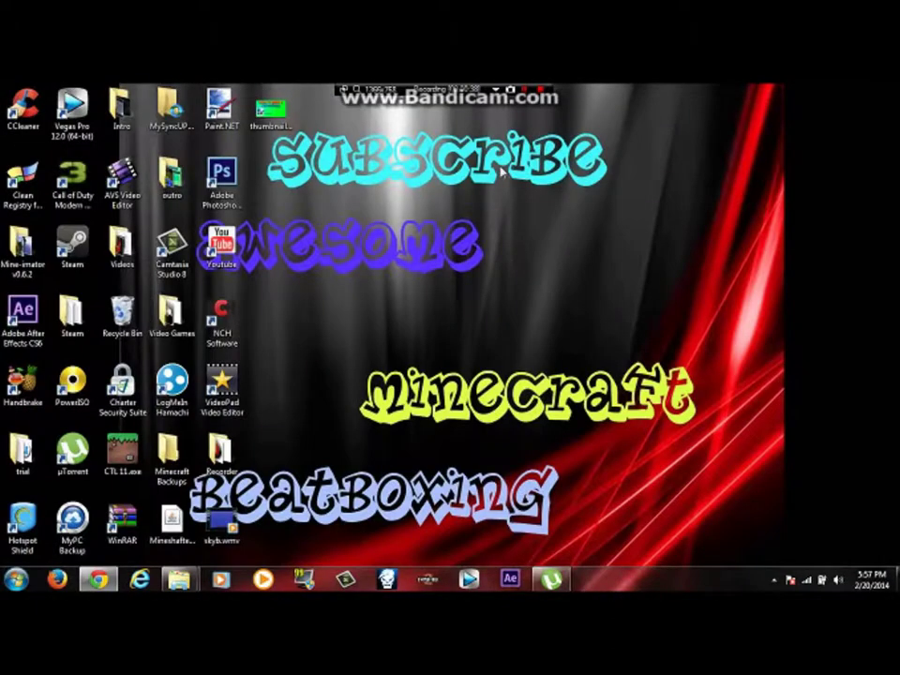
Reopen thumbnail.pdn, attempt a PNG save but cancel at the flatten prompt, then close Paint.NET
click(272, 113)
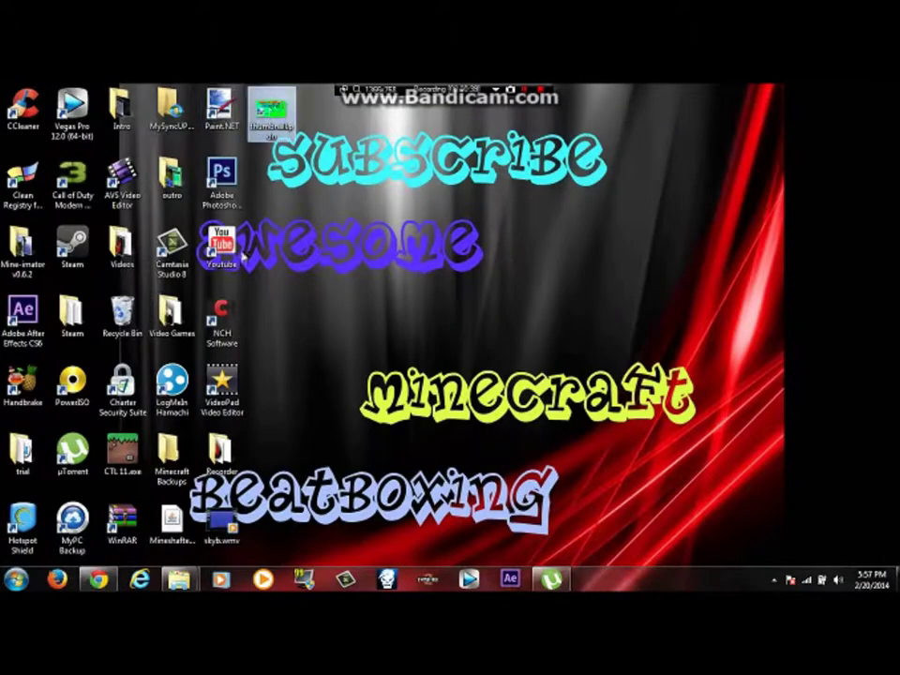
double_click(275, 125)
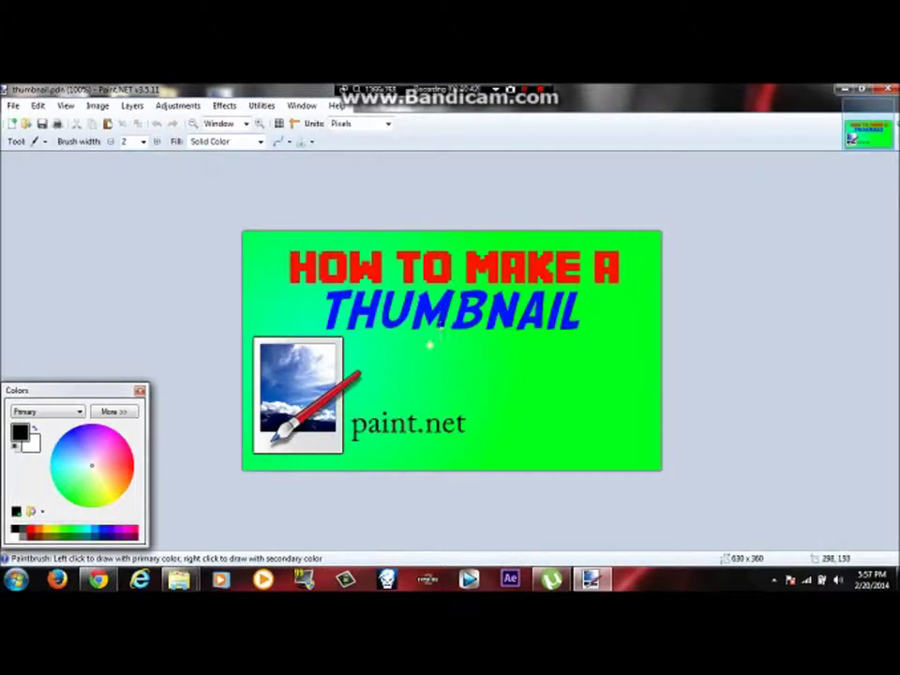
click(13, 105)
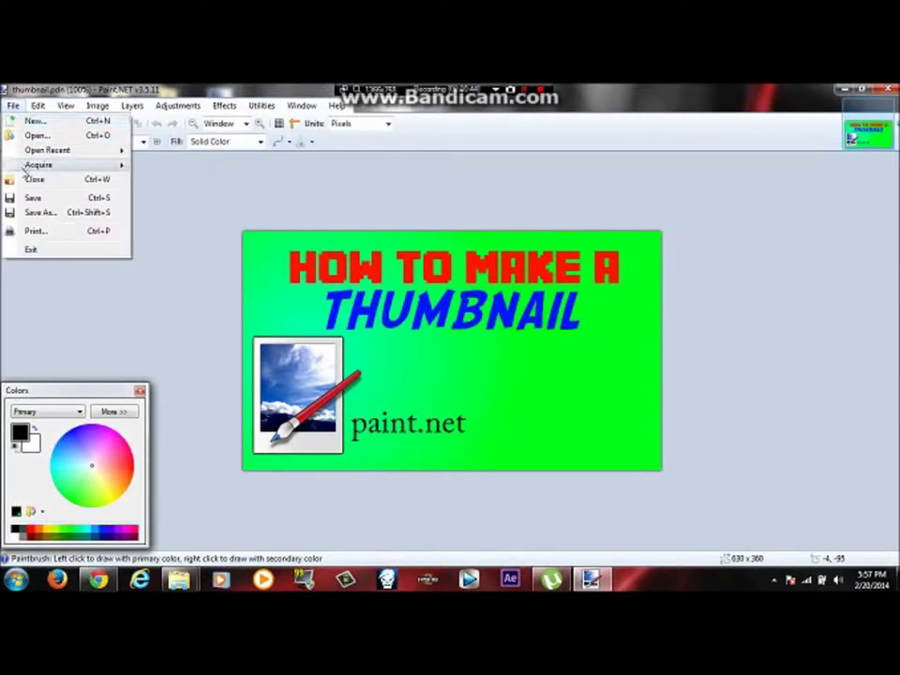
click(21, 215)
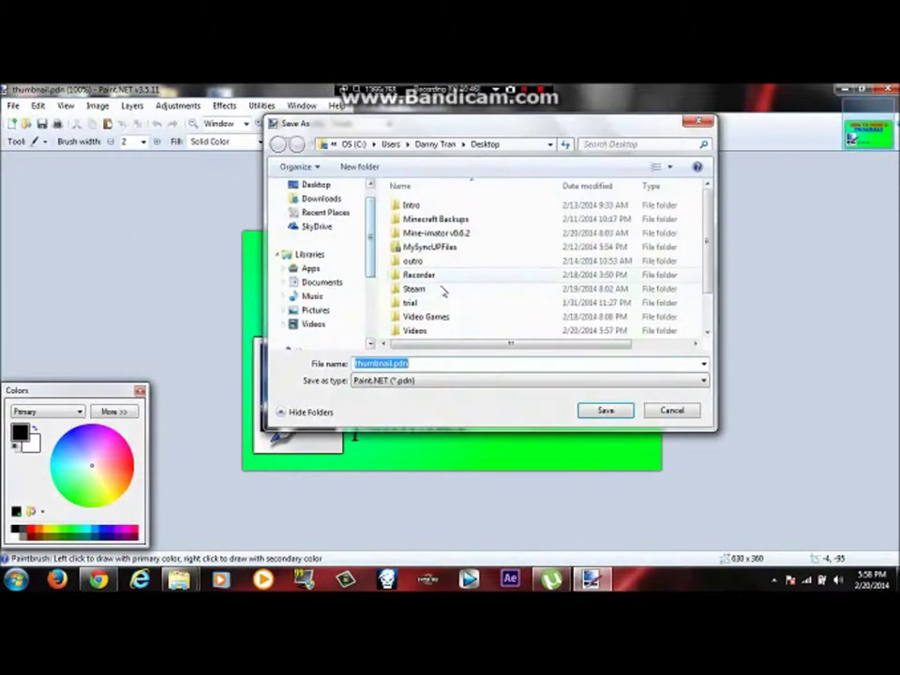
click(411, 382)
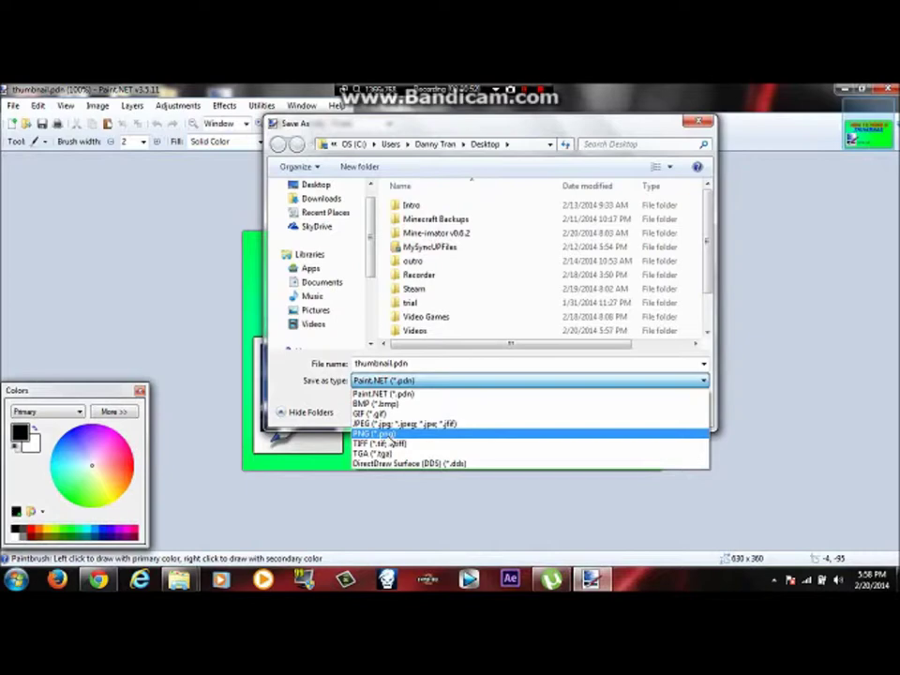
click(380, 434)
click(607, 410)
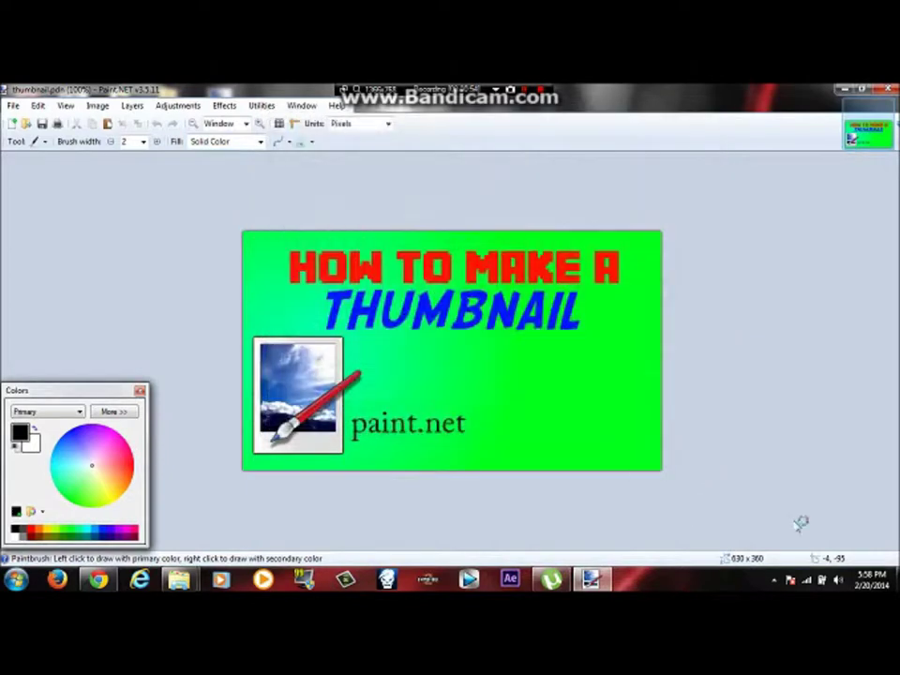
click(568, 442)
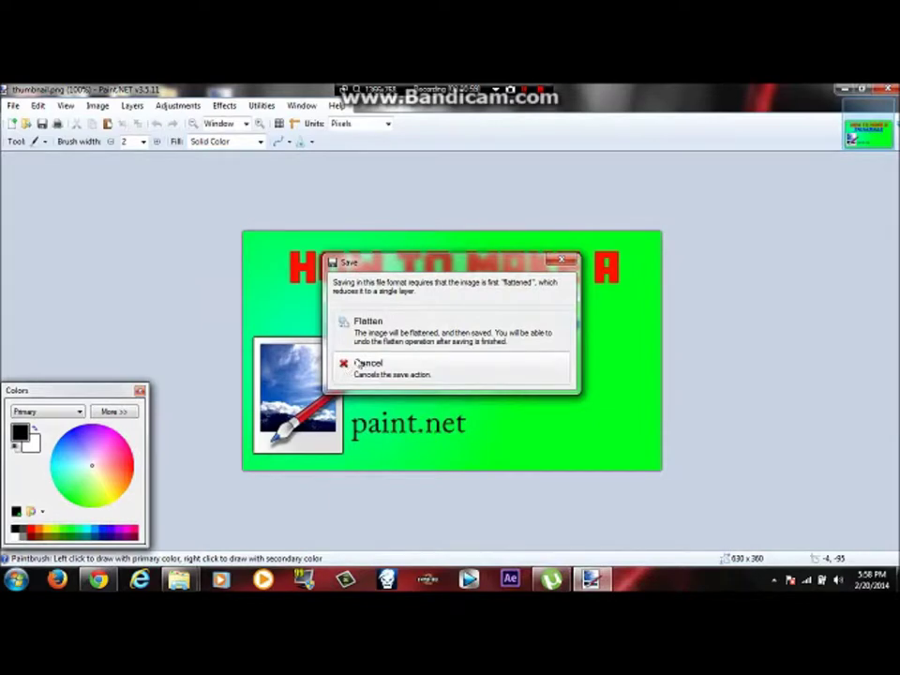
click(357, 365)
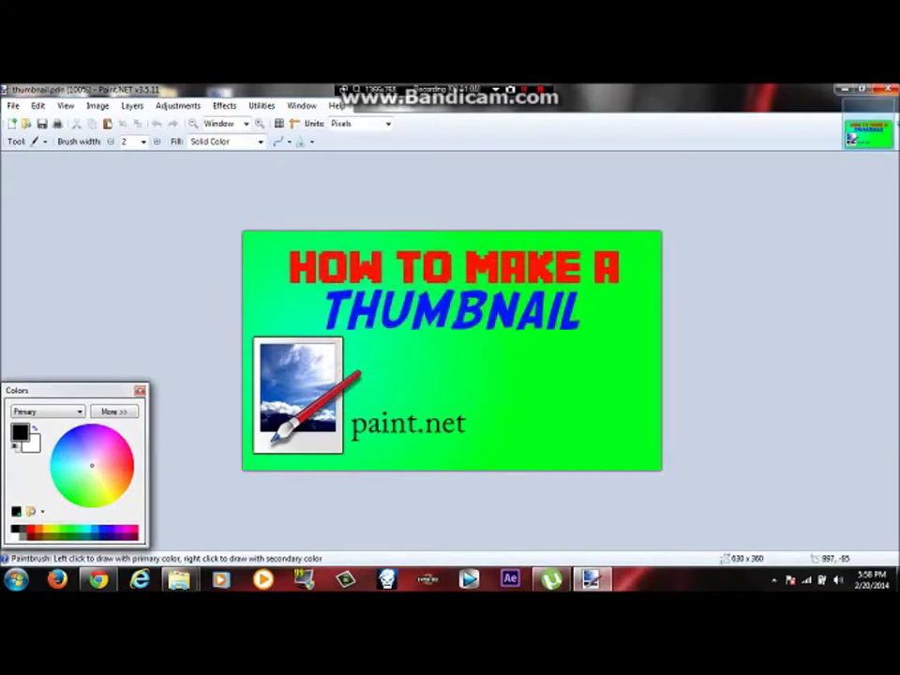
key(alt+F4)
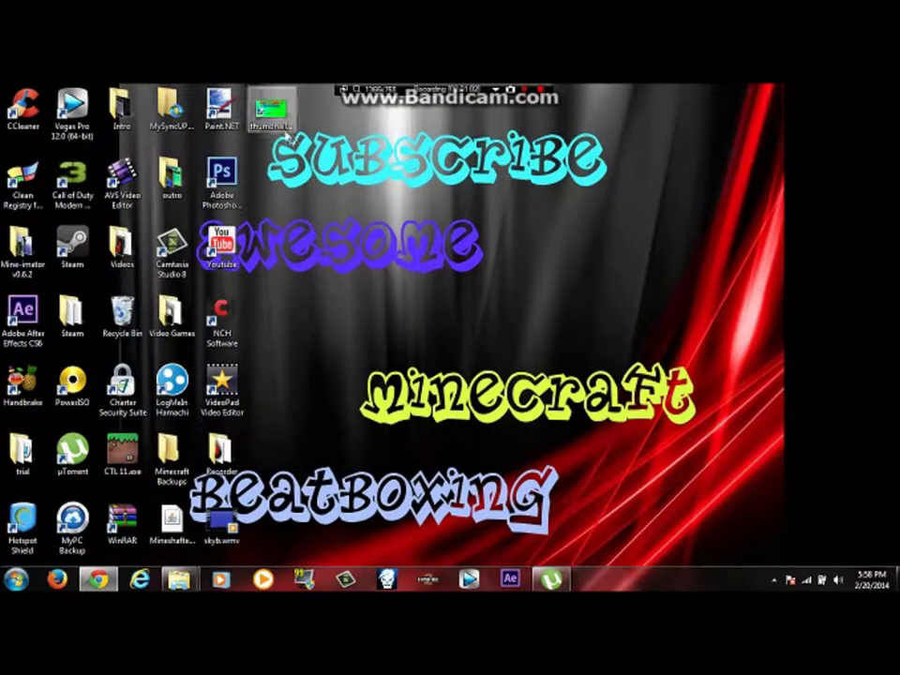
Open Computer from the Start menu and browse the maximized Pictures library
key(super)
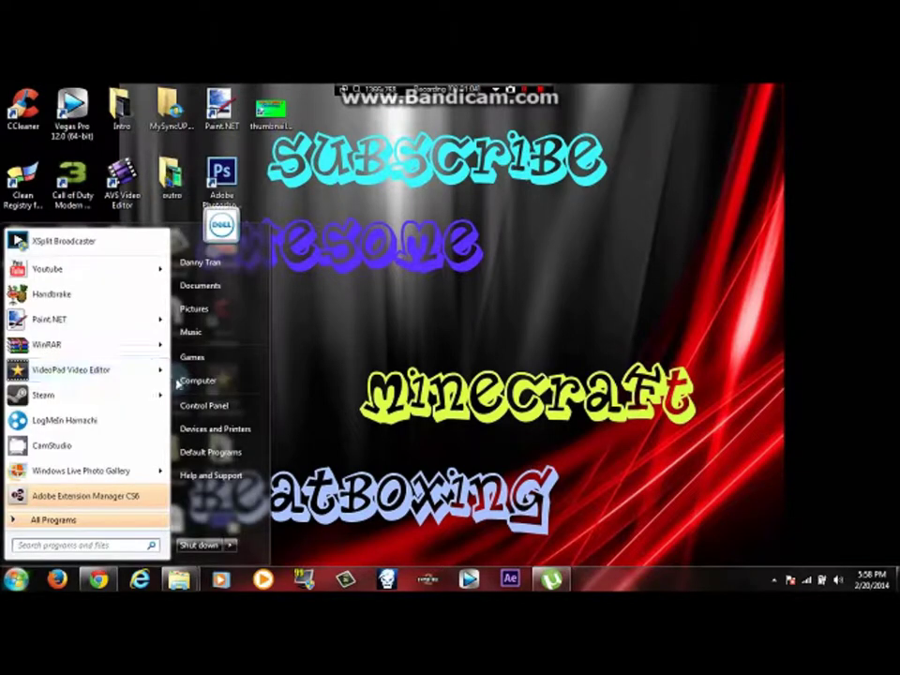
click(198, 381)
click(417, 379)
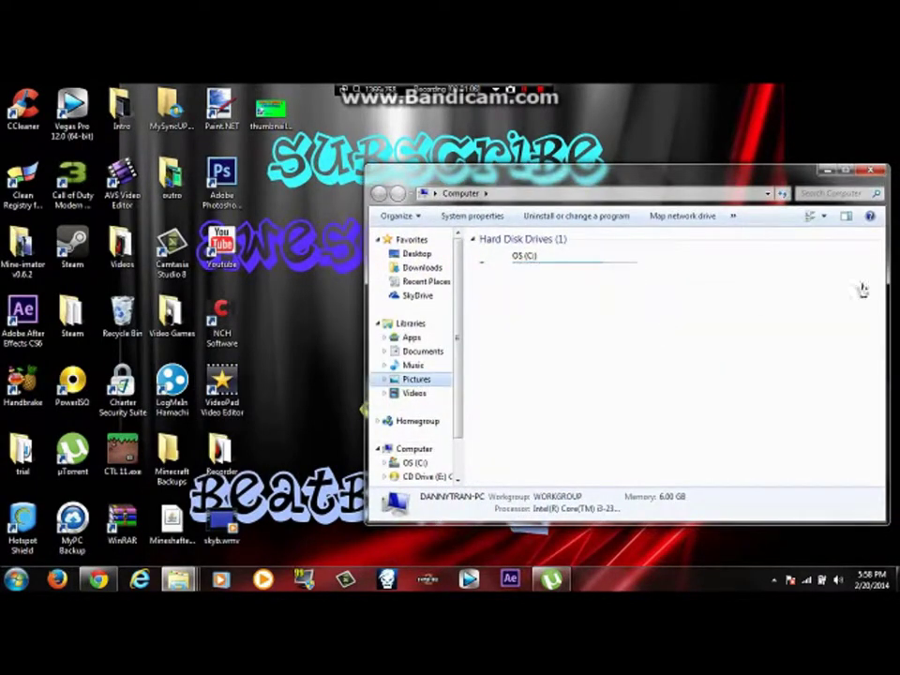
mouse_move(878, 301)
mouse_down()
mouse_move(881, 338)
mouse_move(883, 294)
mouse_up()
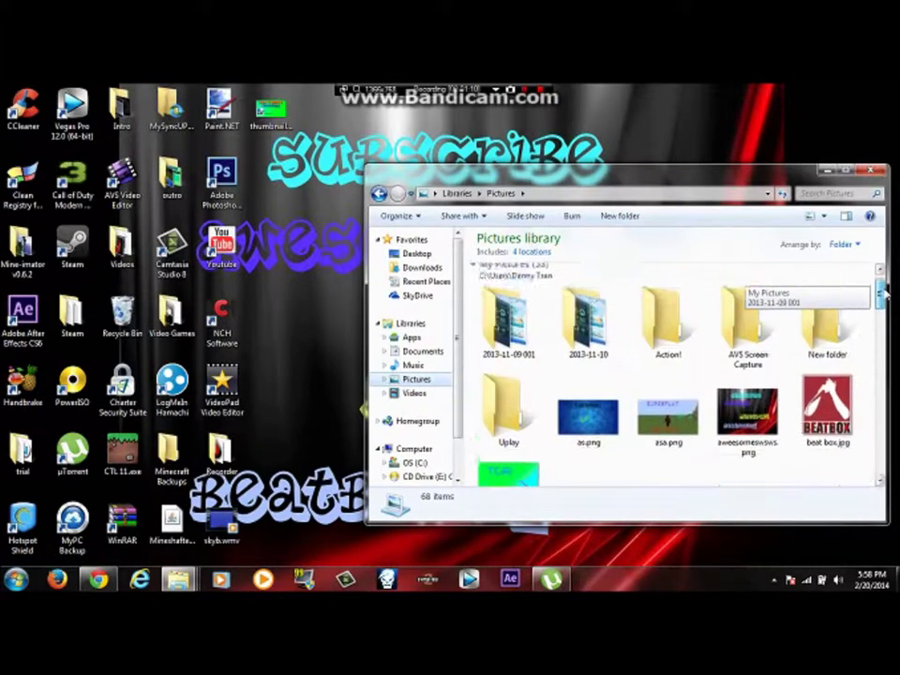
double_click(836, 180)
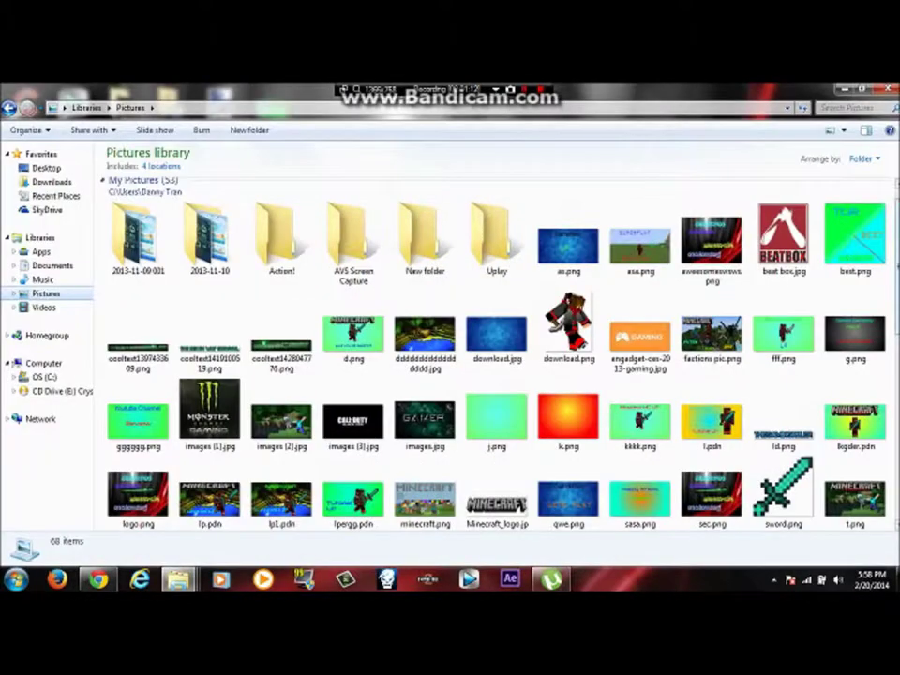
scroll(765, 249, down, 2)
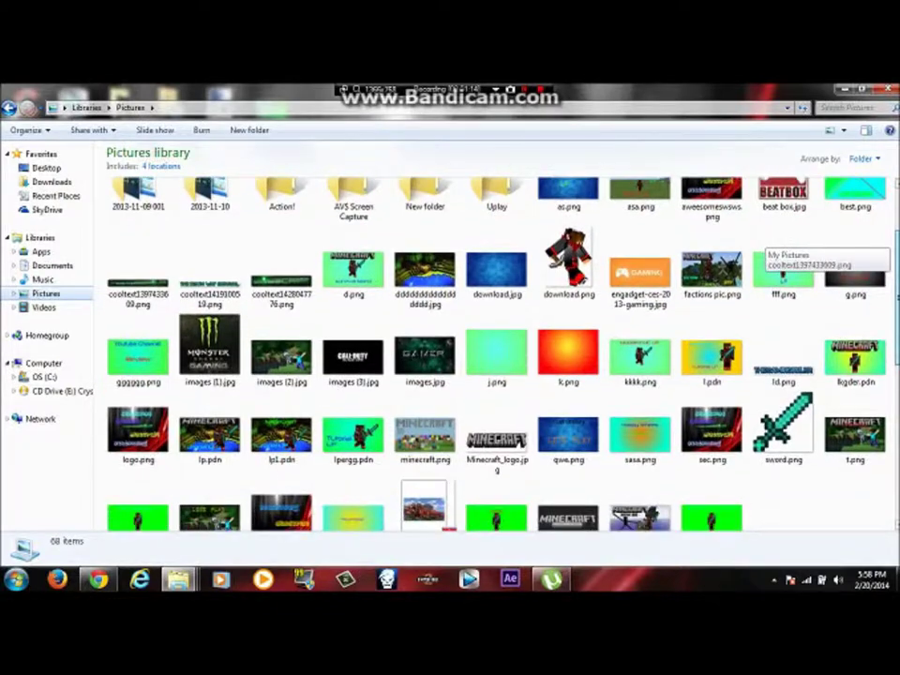
scroll(764, 248, down, 1)
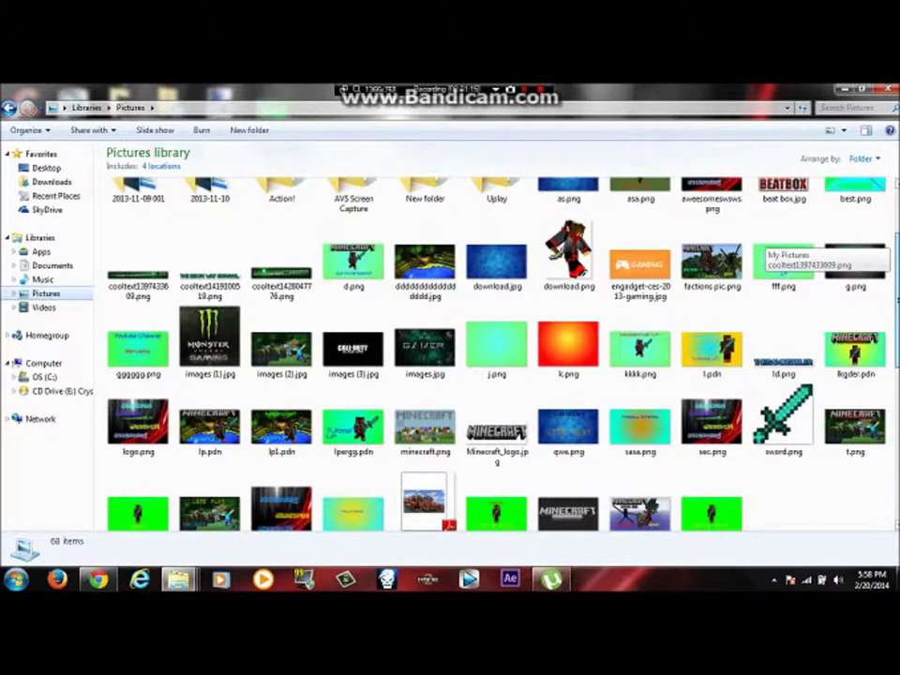
scroll(765, 249, up, 2)
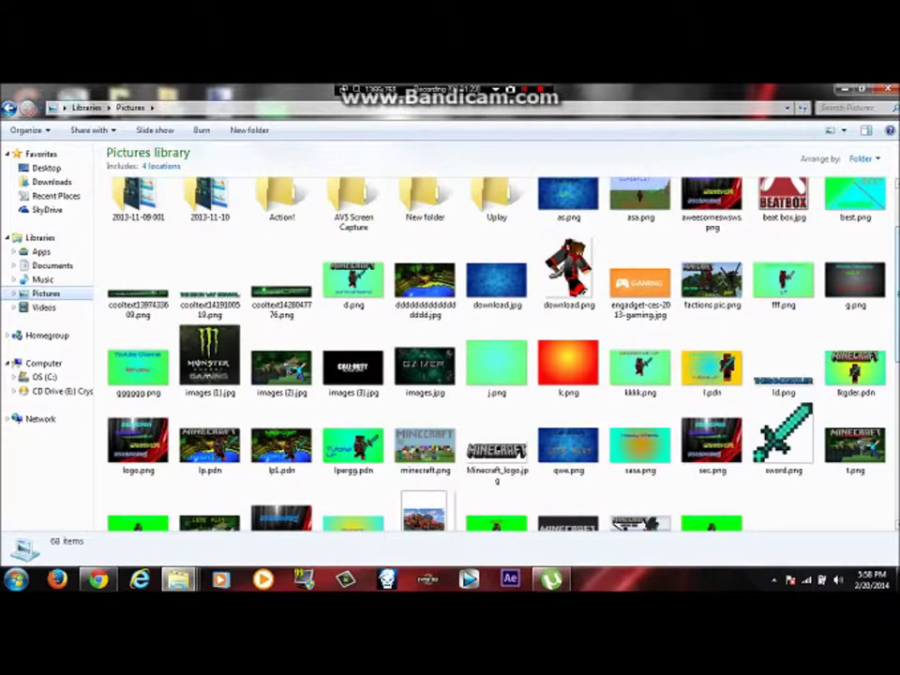
scroll(764, 263, down, 2)
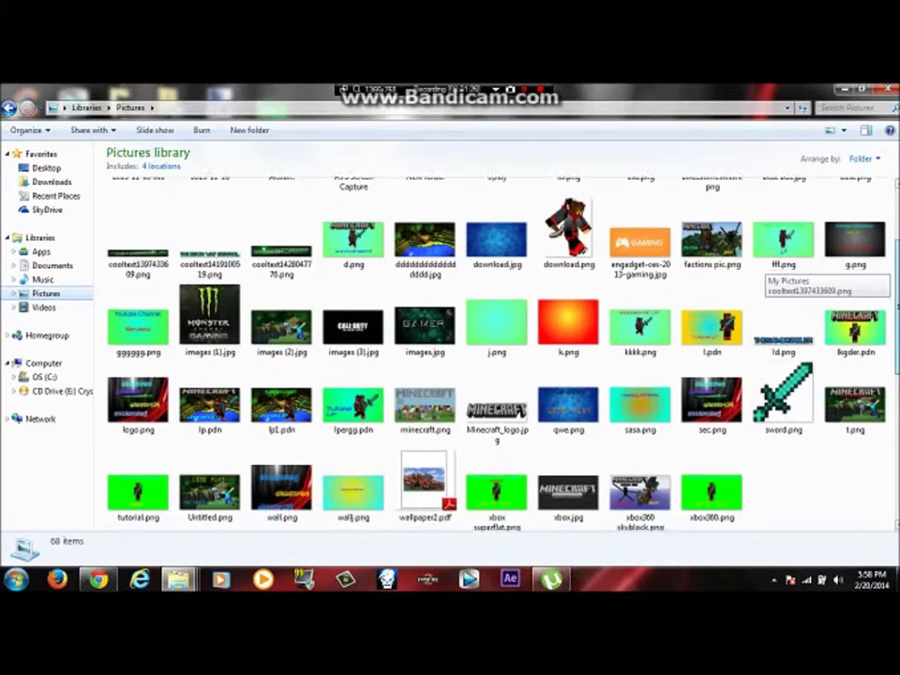
scroll(765, 267, down, 3)
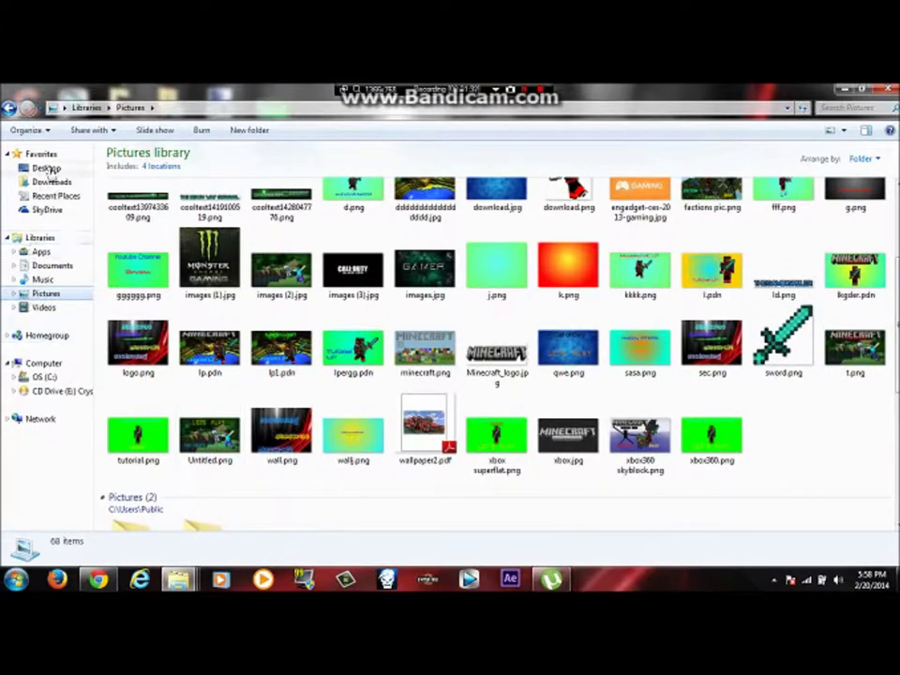
Browse the Desktop and Mine-imator v0.6.2 folders, then reopen the thumbnail file
click(47, 168)
scroll(497, 328, down, 1)
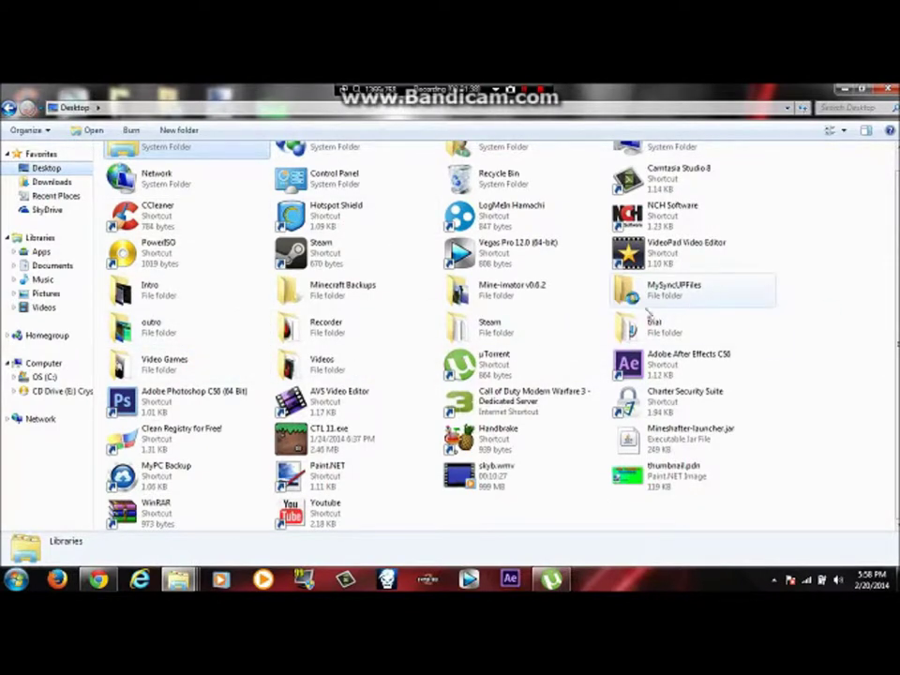
double_click(478, 293)
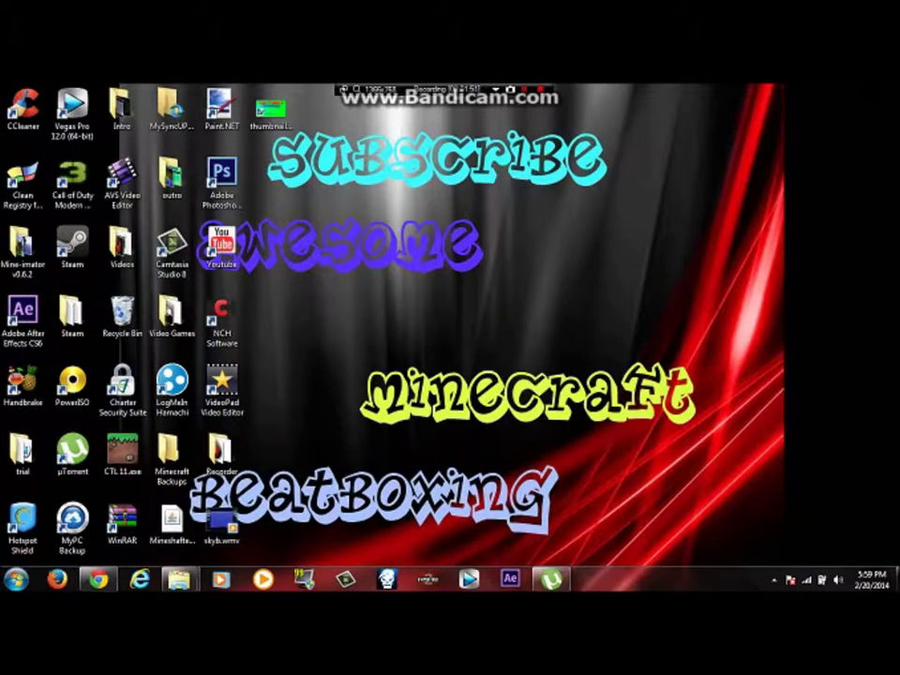
double_click(274, 114)
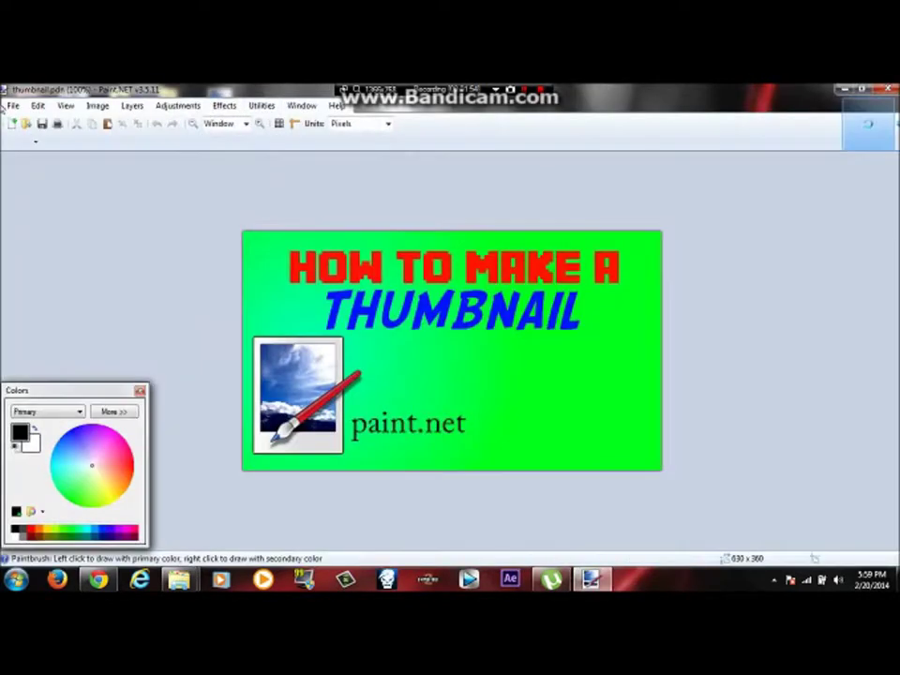
Save the thumbnail to the Desktop as a PNG, accepting the settings and flattening the layers
click(12, 106)
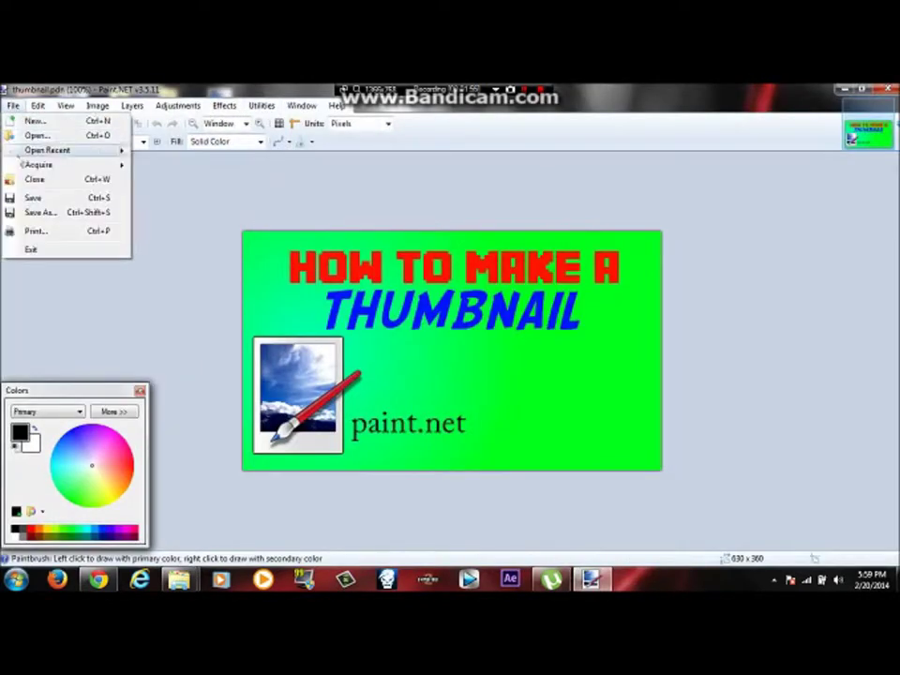
click(37, 212)
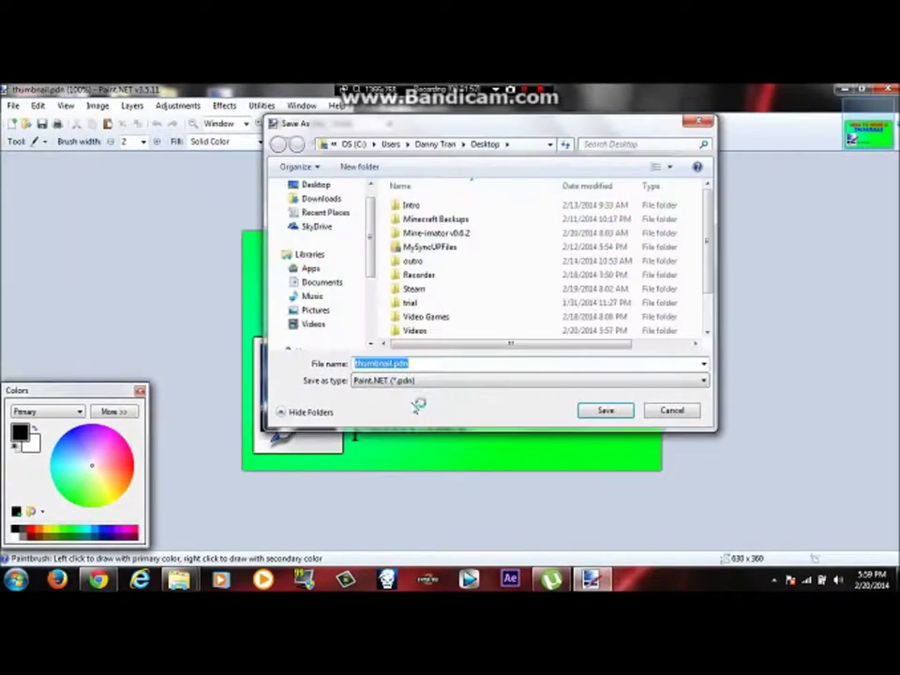
click(392, 381)
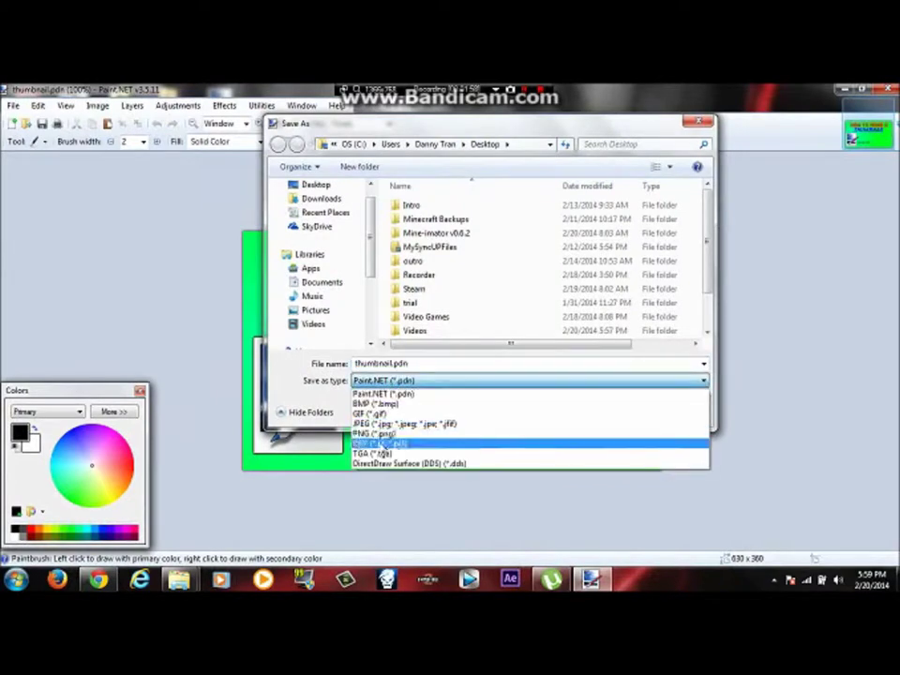
click(310, 444)
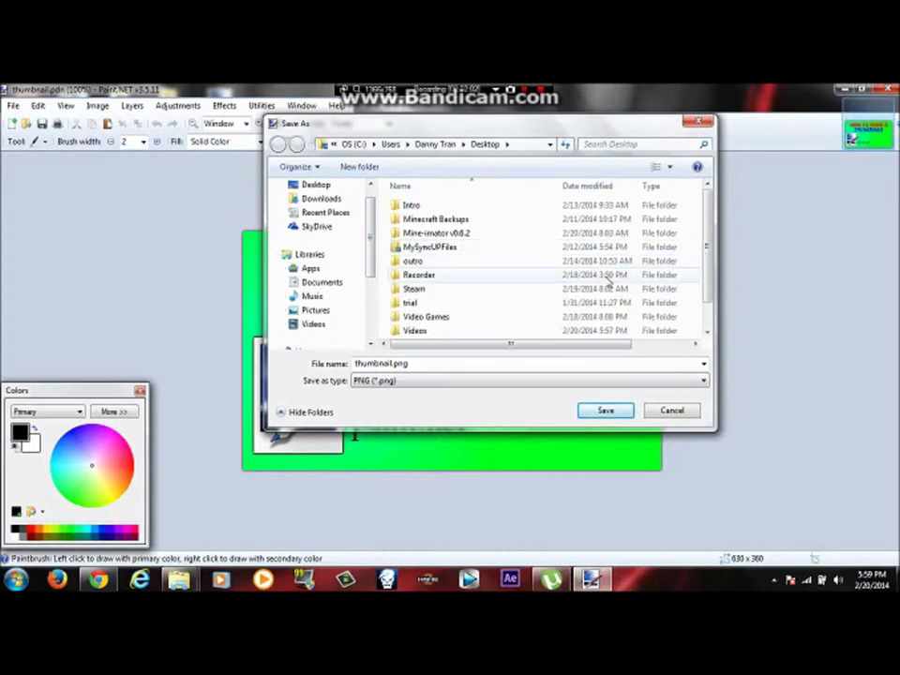
click(323, 185)
click(594, 411)
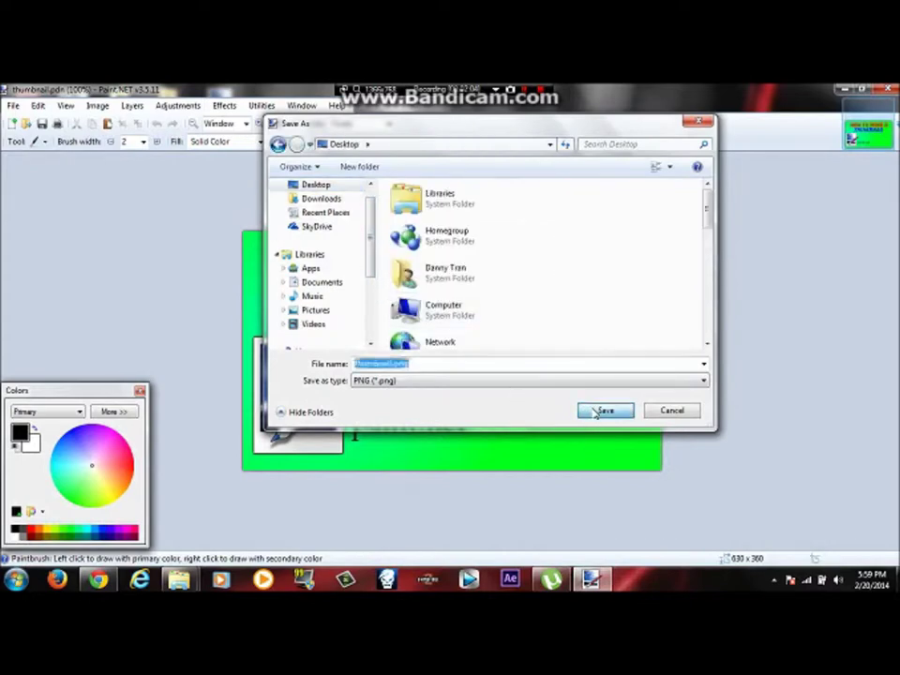
click(575, 445)
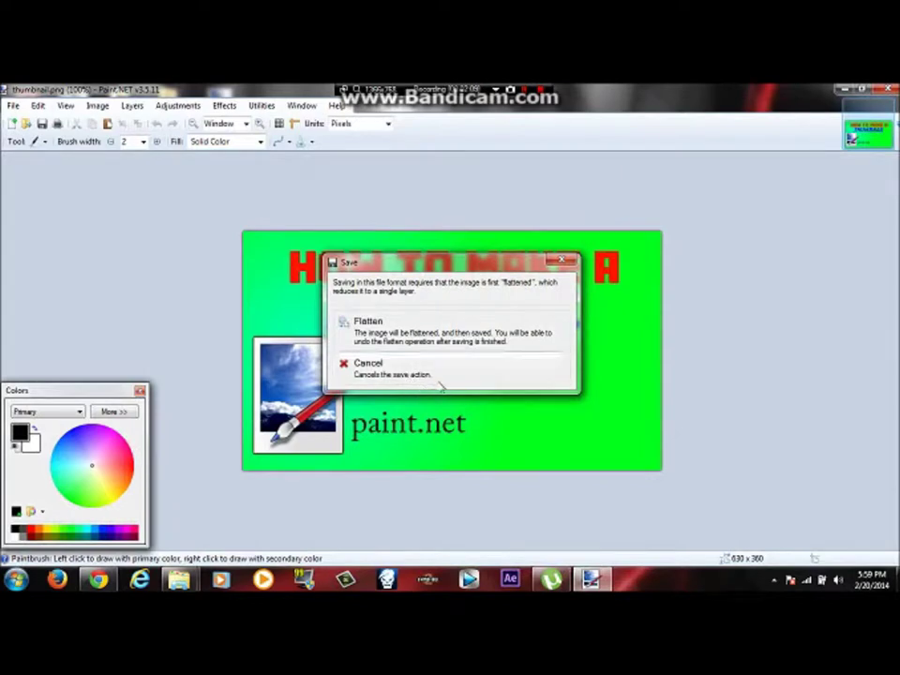
click(375, 343)
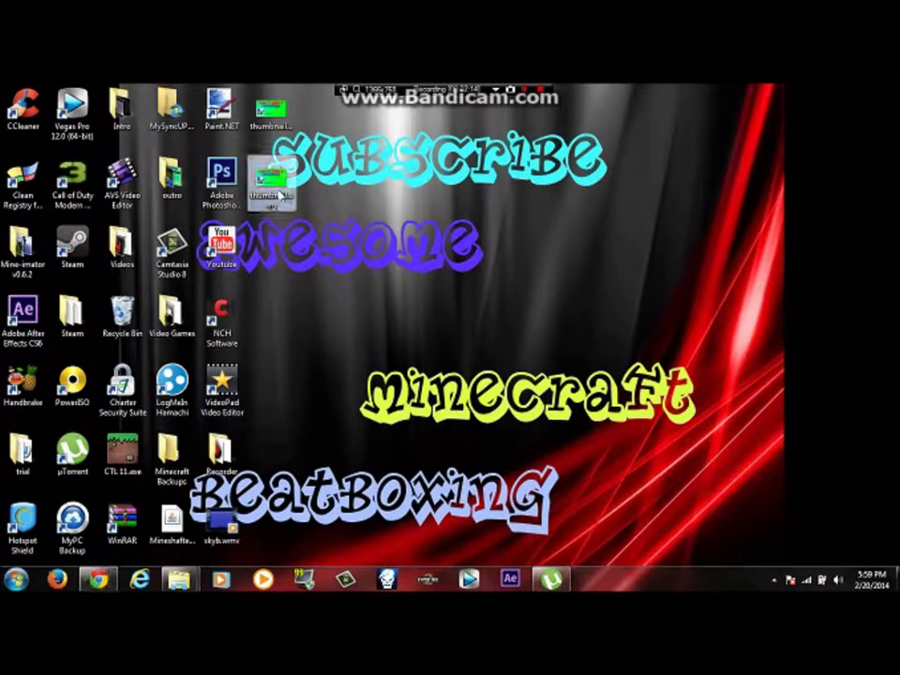
Preview the thumbnail image, then drag the extra thumbnail file to the Recycle Bin
click(278, 188)
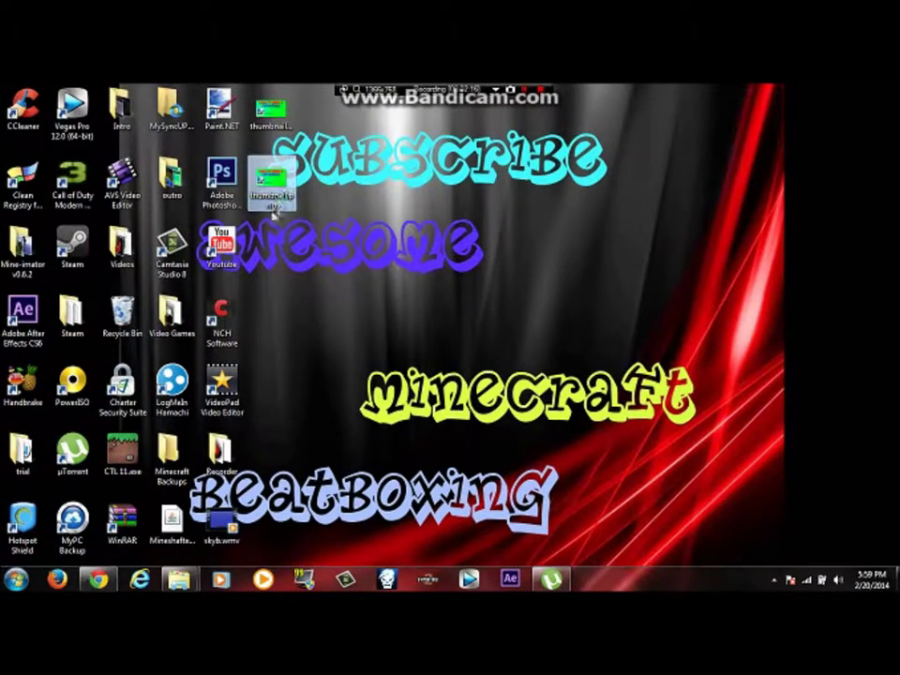
double_click(281, 188)
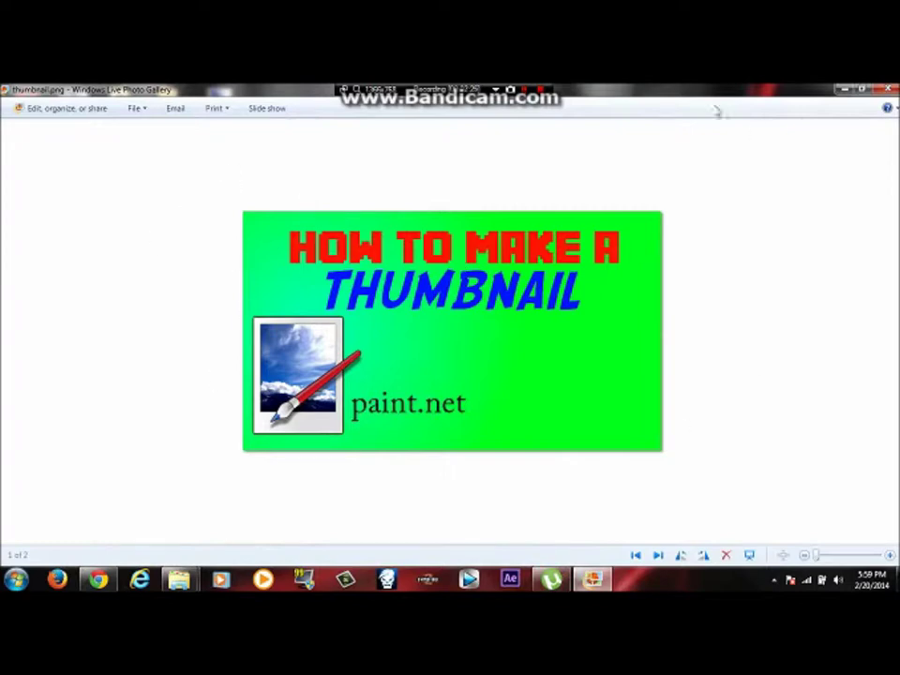
scroll(440, 225, up, 2)
scroll(427, 319, down, 2)
click(887, 89)
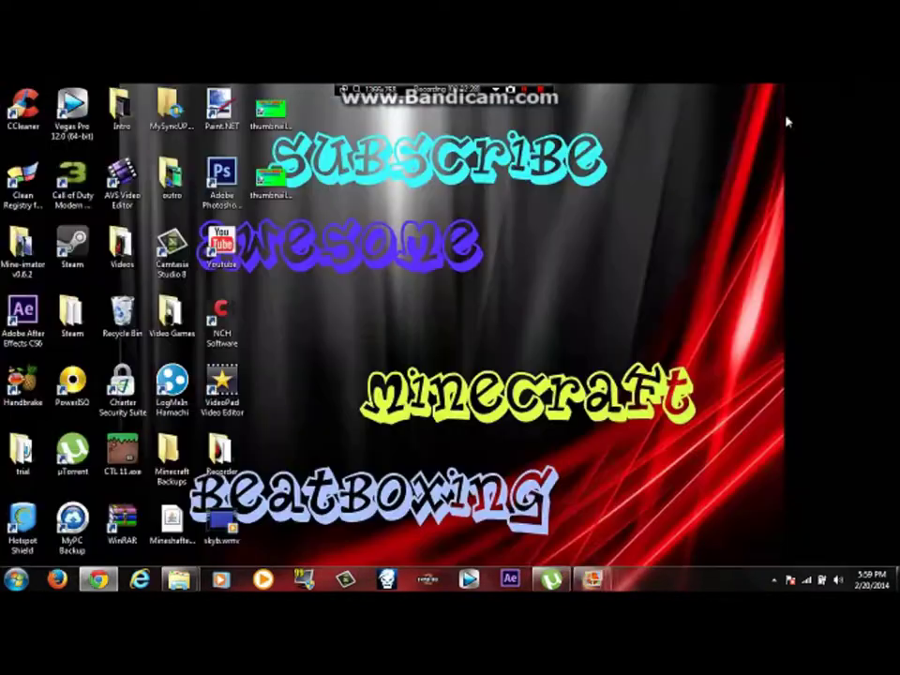
drag(271, 111, 141, 342)
Reopen thumbnail.png in Photo Gallery to check the result, then close the viewer
double_click(272, 112)
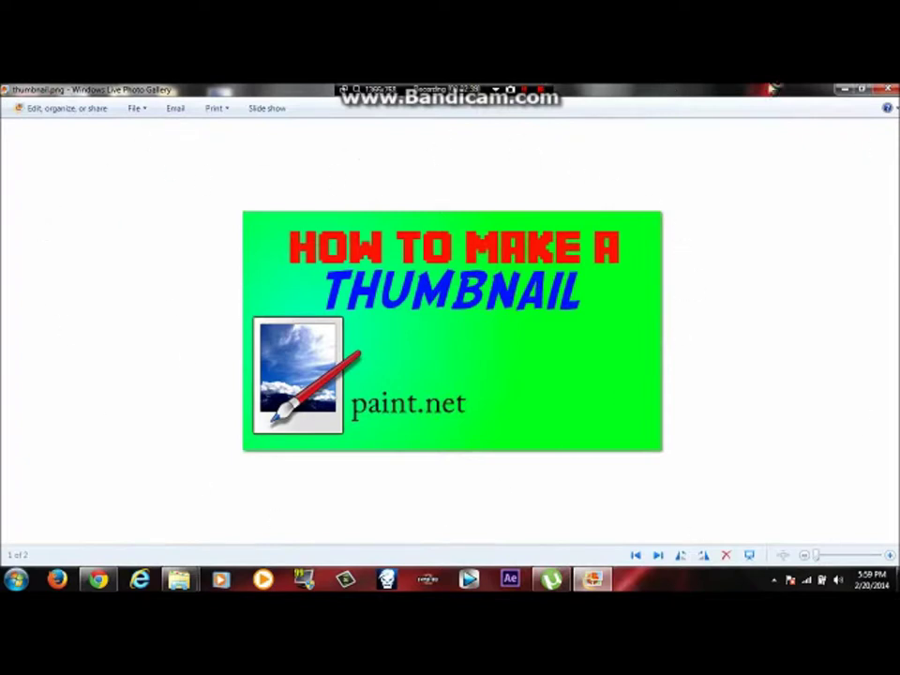
click(861, 89)
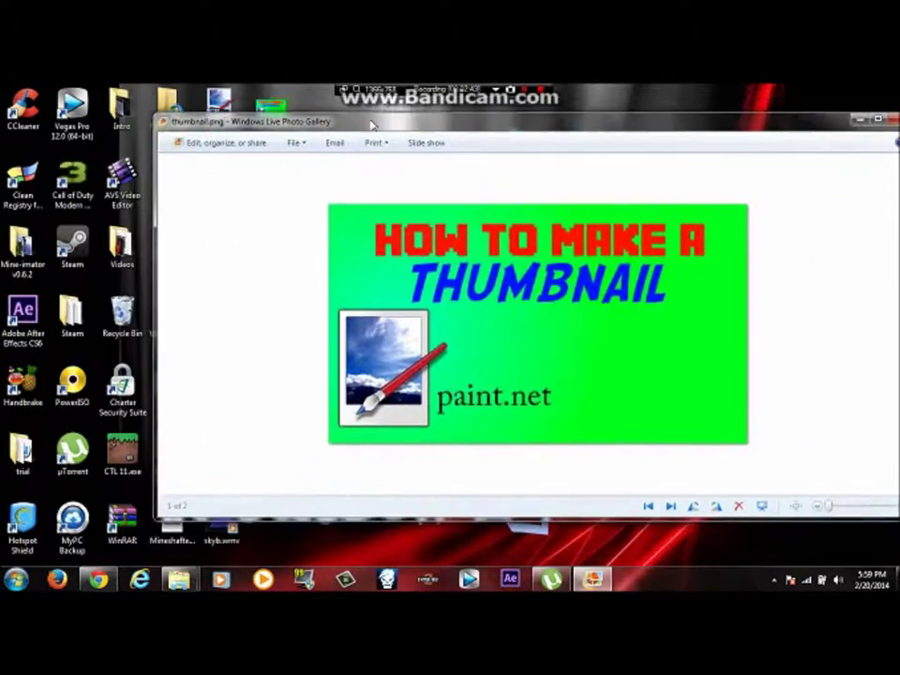
drag(289, 131, 309, 112)
click(813, 109)
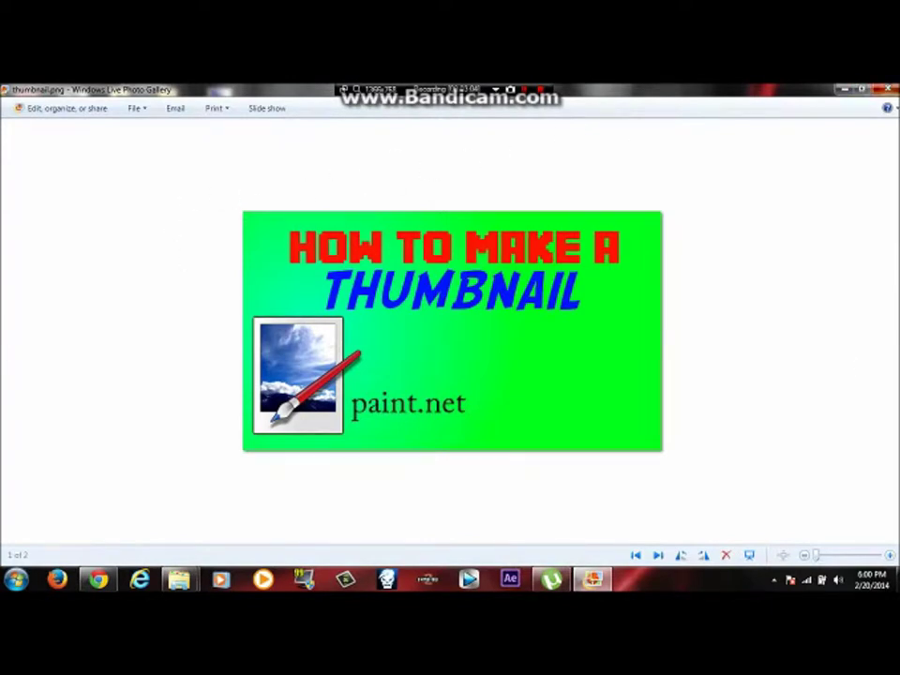
key(alt+F4)
mouse_move(633, 148)
mouse_down()
mouse_move(867, 424)
mouse_move(740, 216)
mouse_move(698, 211)
mouse_up()
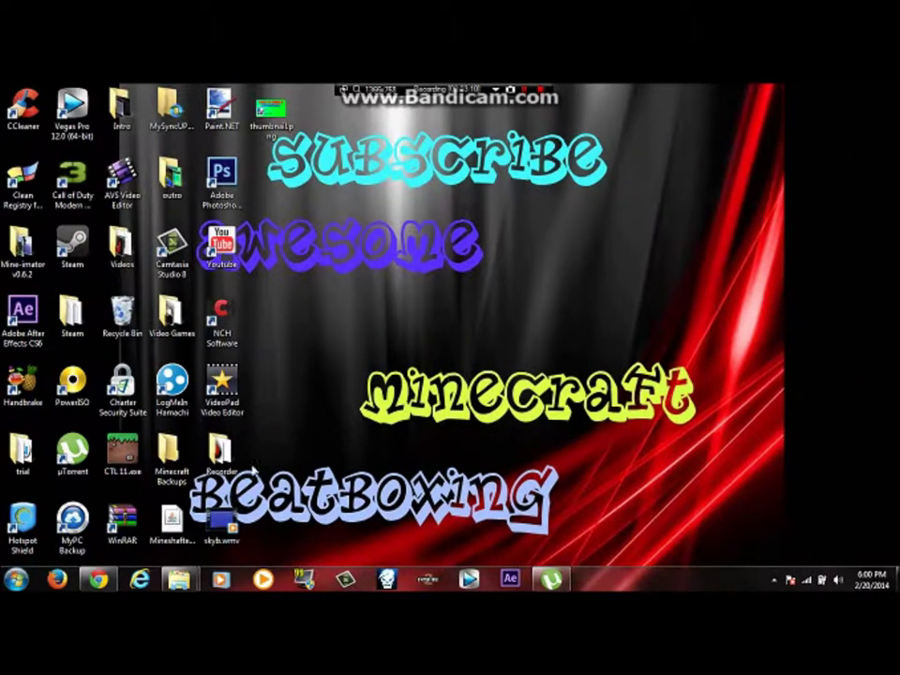
Restore Chrome and go to your own YouTube channel through the account menu
mouse_move(99, 579)
click(94, 507)
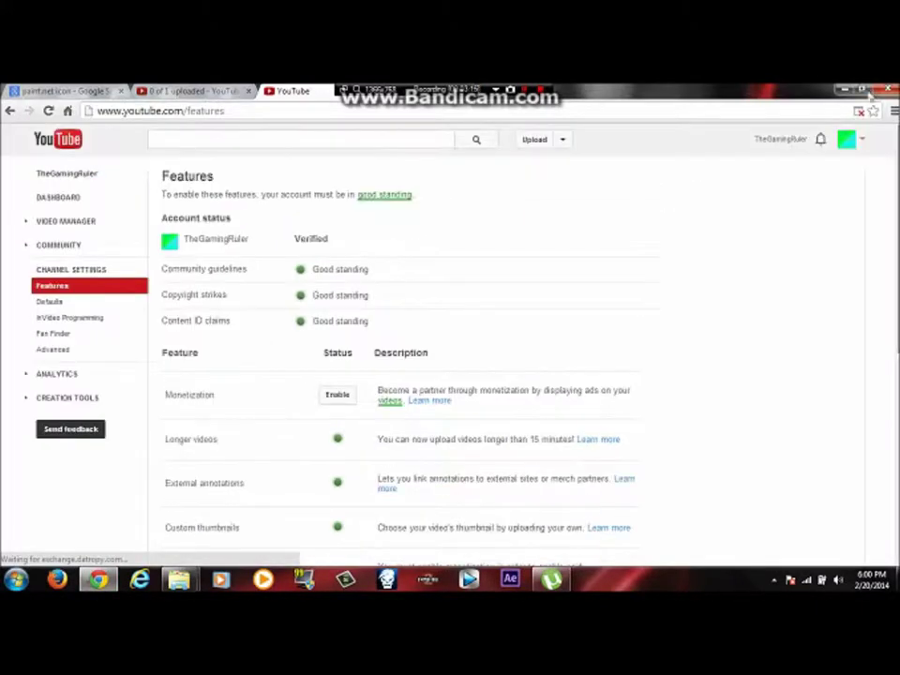
click(847, 141)
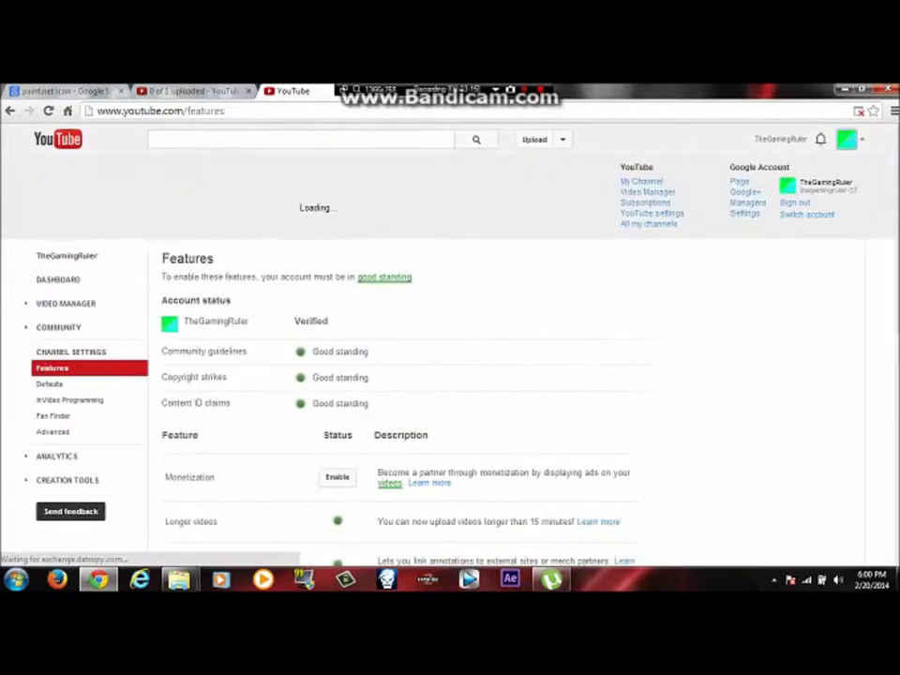
click(644, 182)
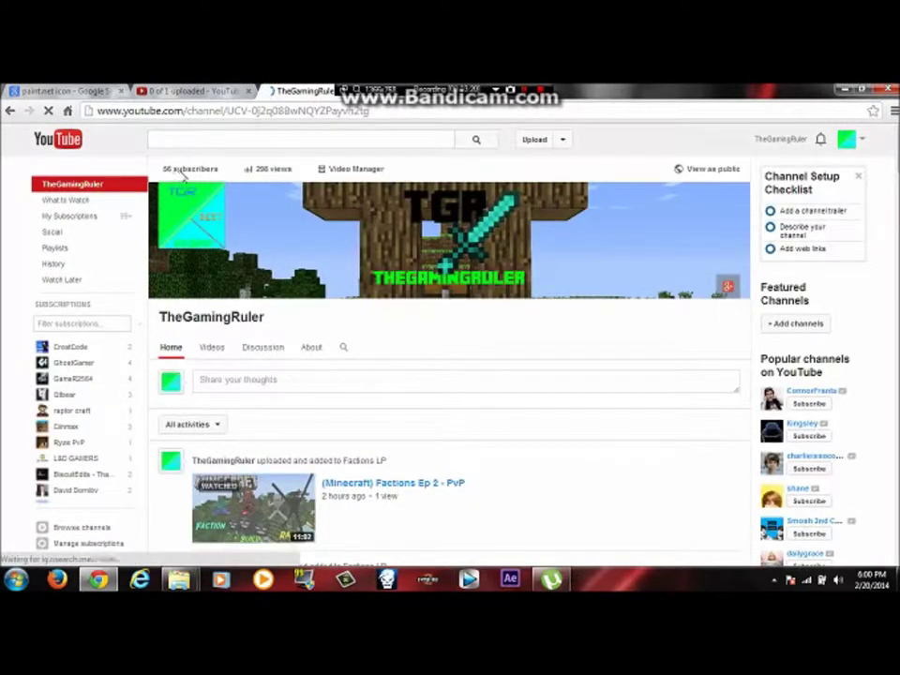
mouse_move(450, 239)
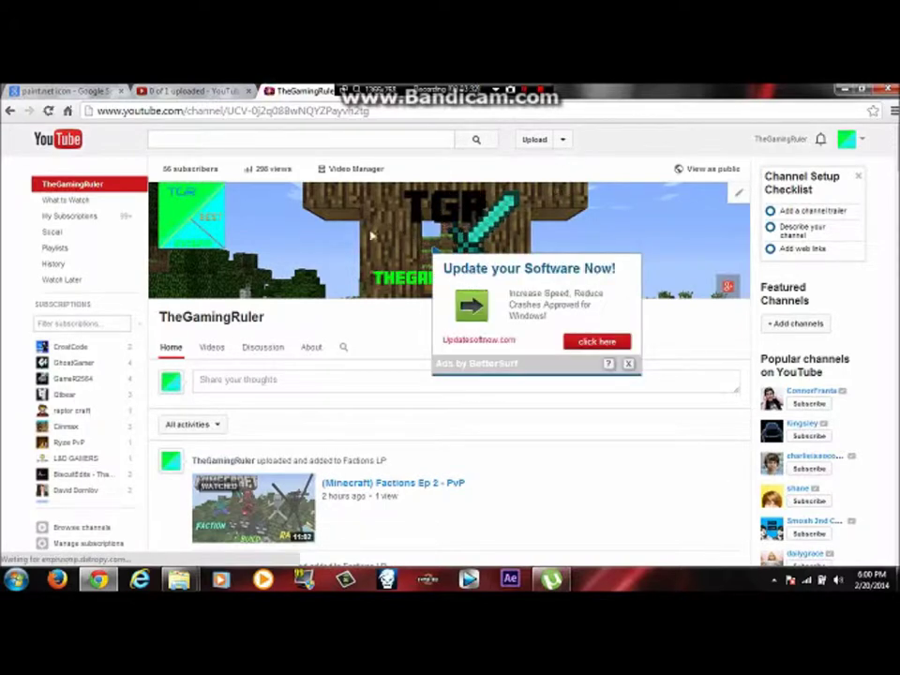
Scroll through the channel's recent Minecraft Factions uploads
scroll(356, 376, down, 1)
scroll(347, 387, down, 2)
scroll(362, 385, down, 2)
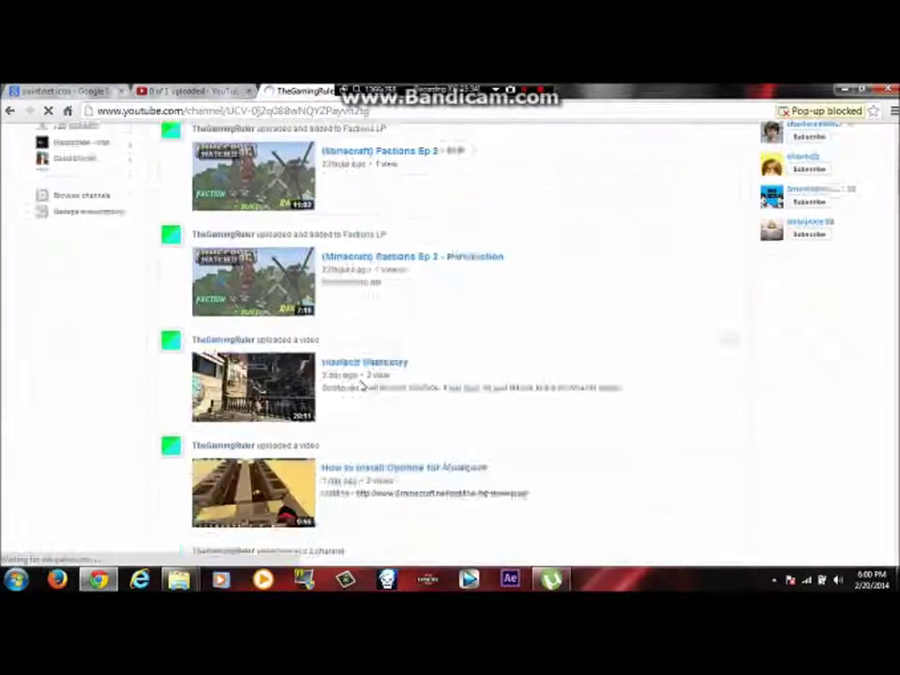
scroll(362, 386, down, 1)
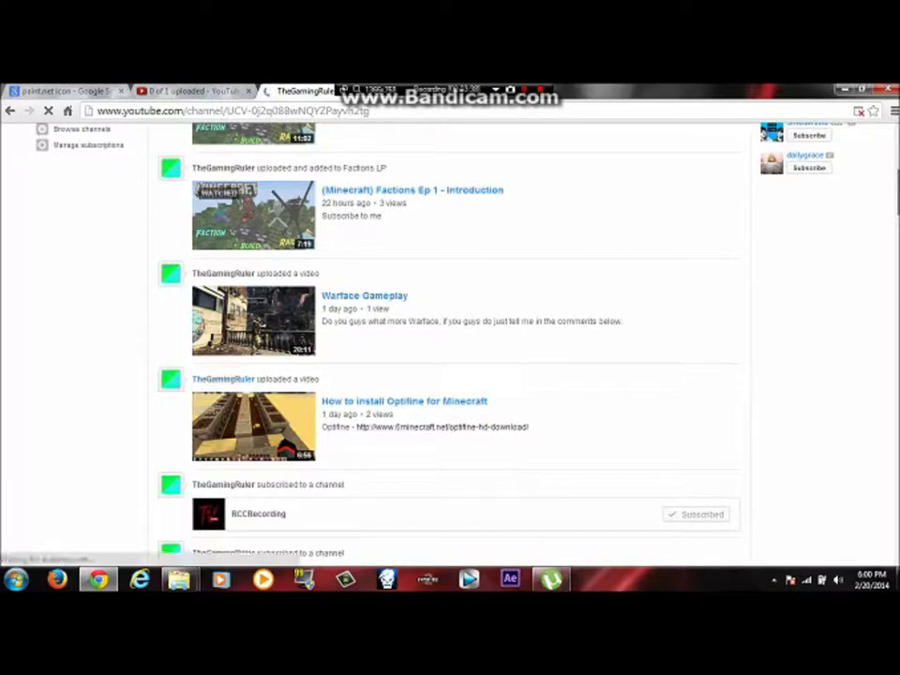
scroll(469, 300, up, 3)
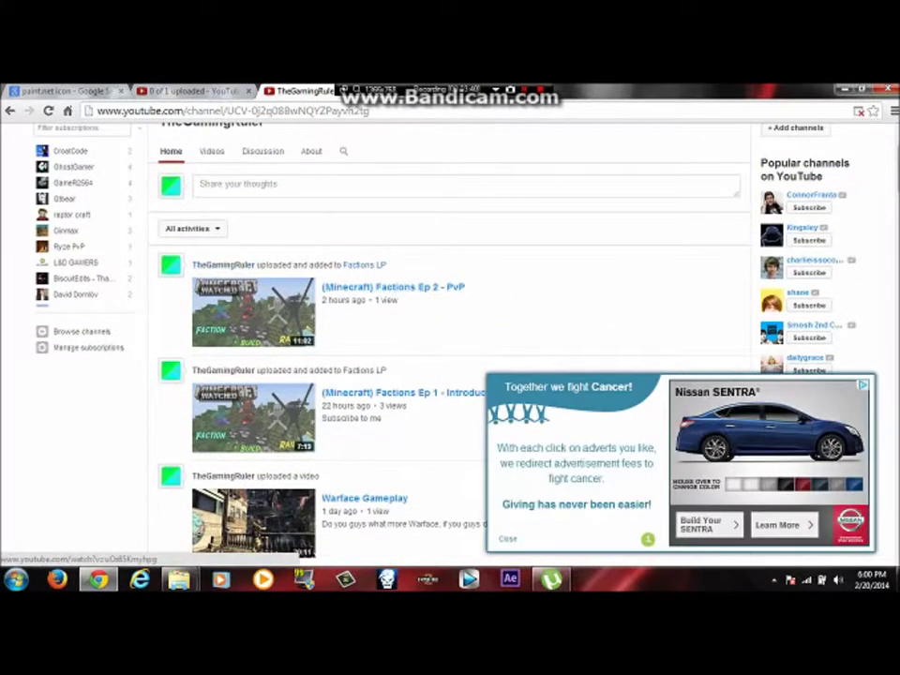
scroll(296, 199, down, 5)
scroll(296, 199, up, 2)
scroll(296, 199, up, 1)
mouse_move(254, 417)
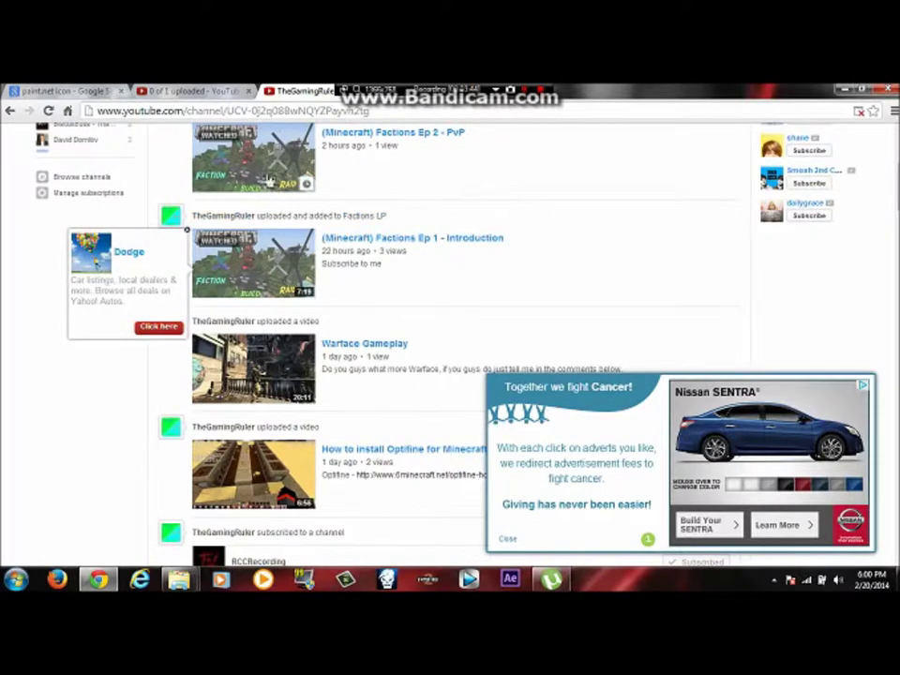
scroll(450, 376, down, 5)
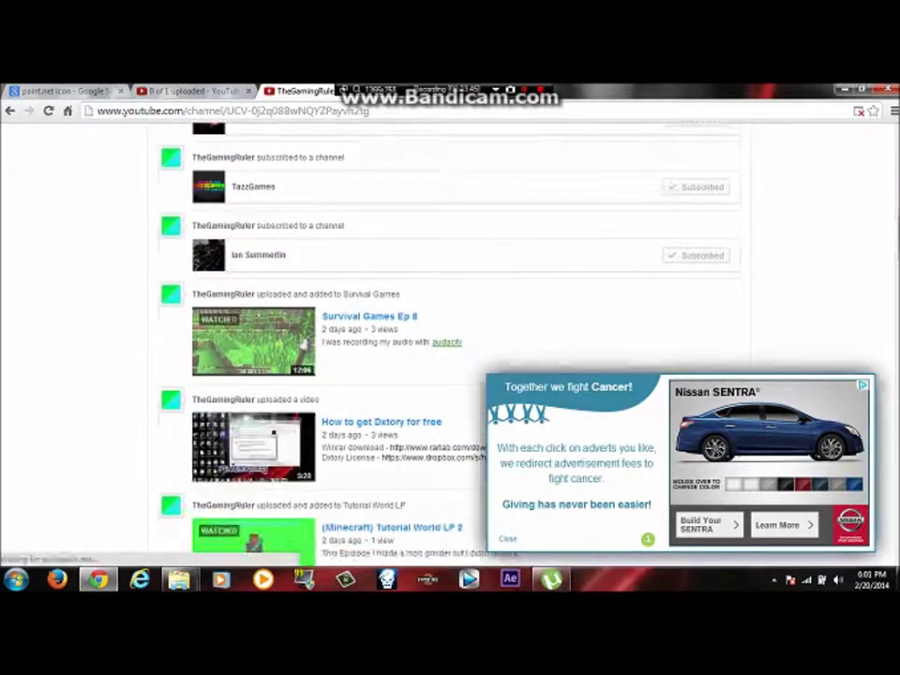
Dismiss the charity advert, reload the channel page, and minimize the browser
click(509, 539)
mouse_move(253, 540)
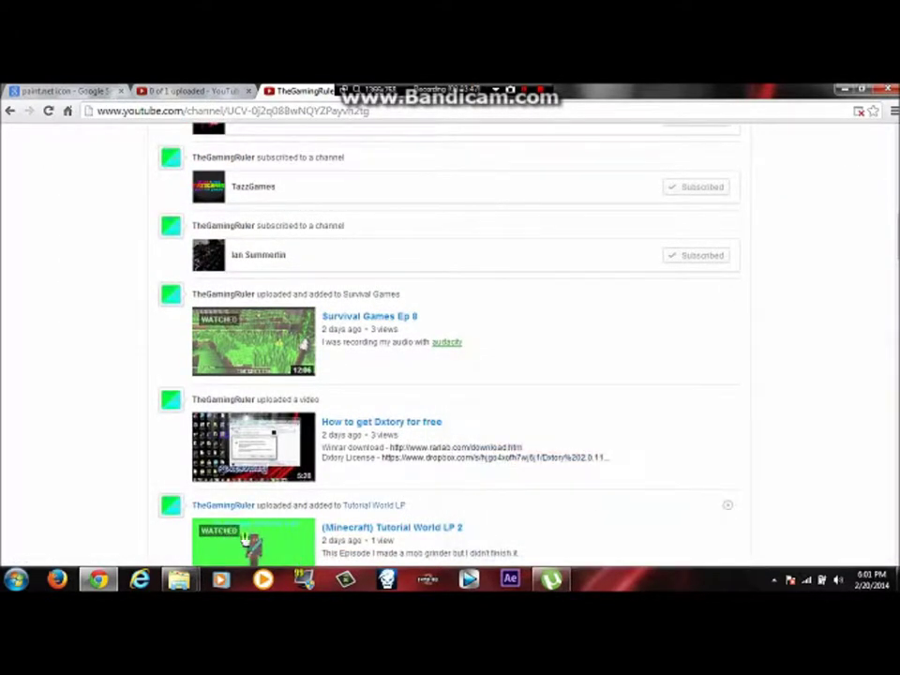
scroll(246, 539, down, 1)
scroll(303, 275, down, 2)
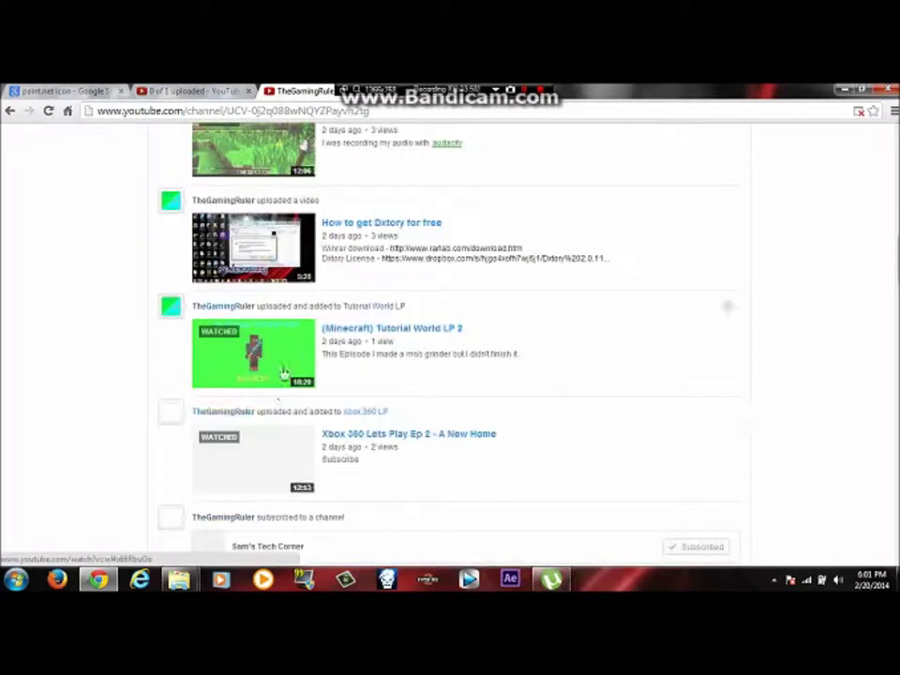
scroll(261, 373, down, 4)
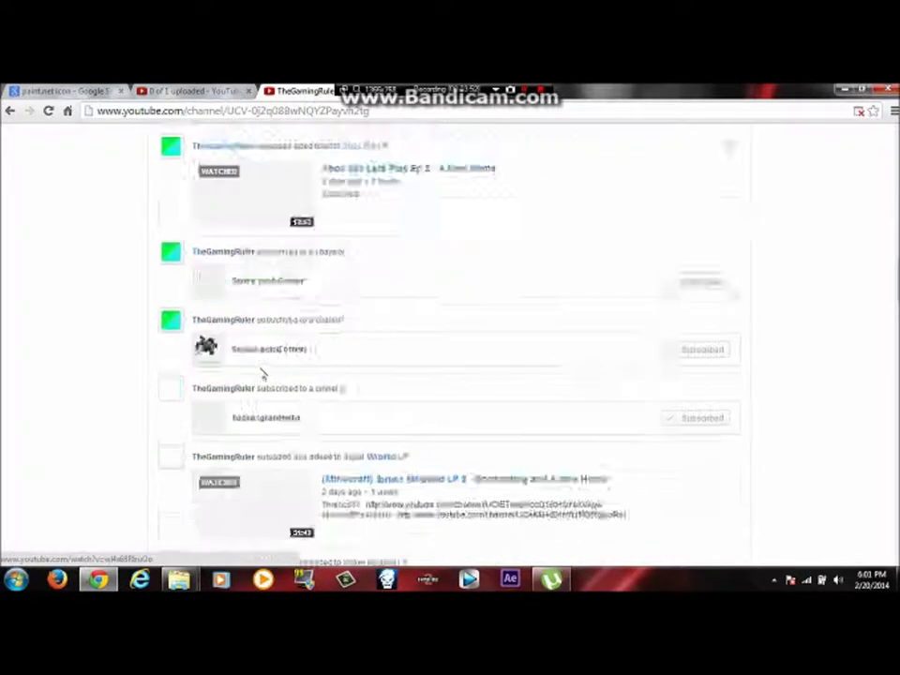
scroll(288, 338, up, 6)
key(F5)
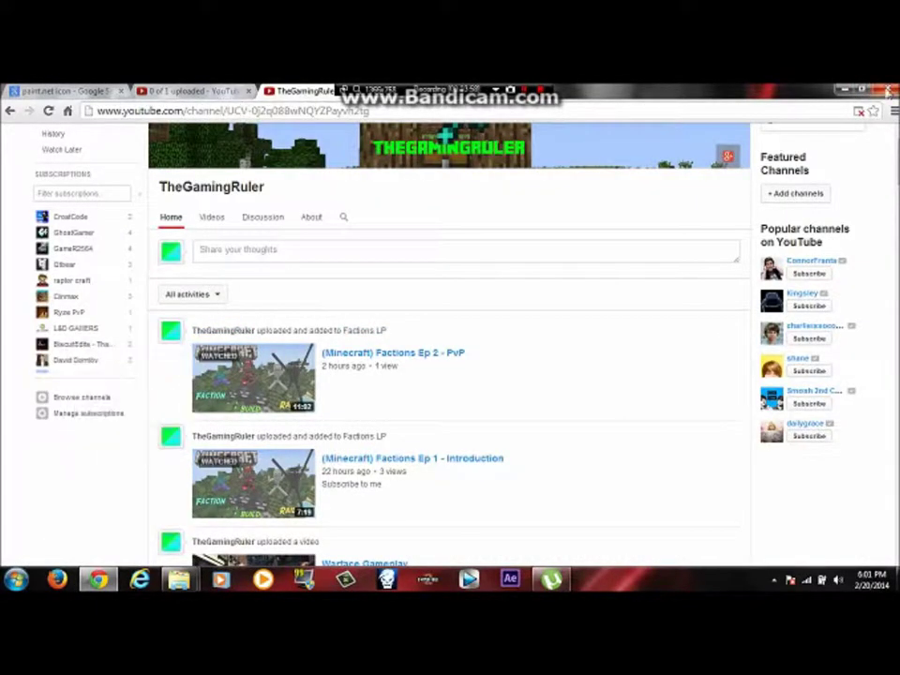
click(842, 89)
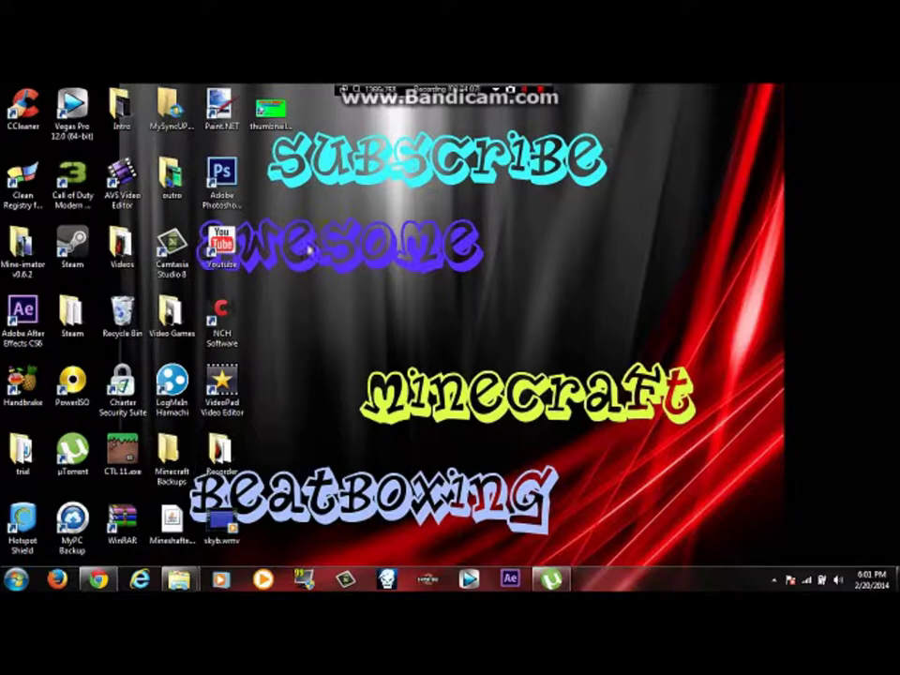
Drag across the Windows desktop where the thumbnail.png icon sits
drag(606, 279, 326, 431)
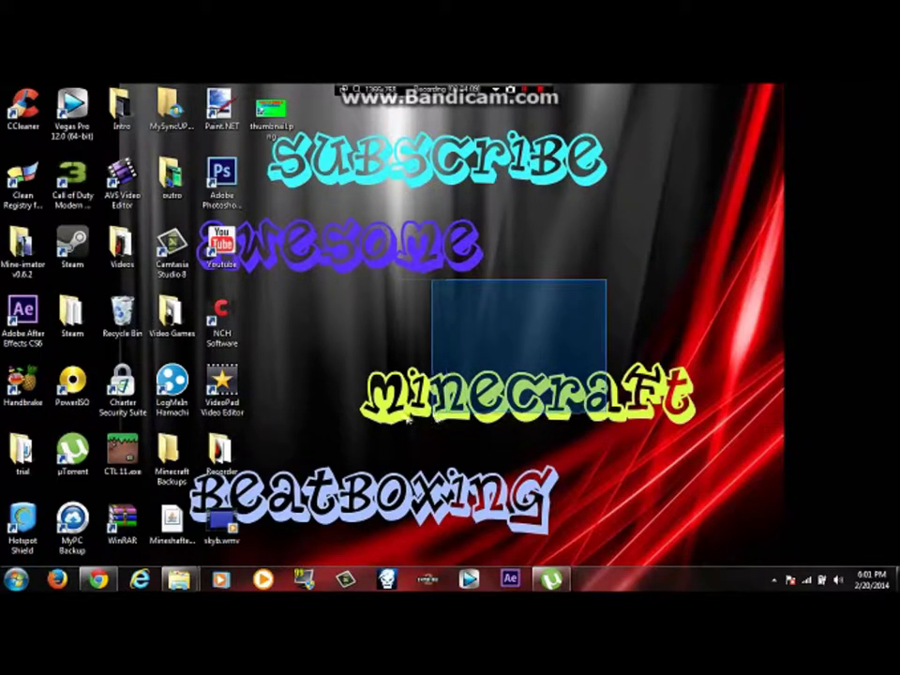
drag(774, 137, 899, 193)
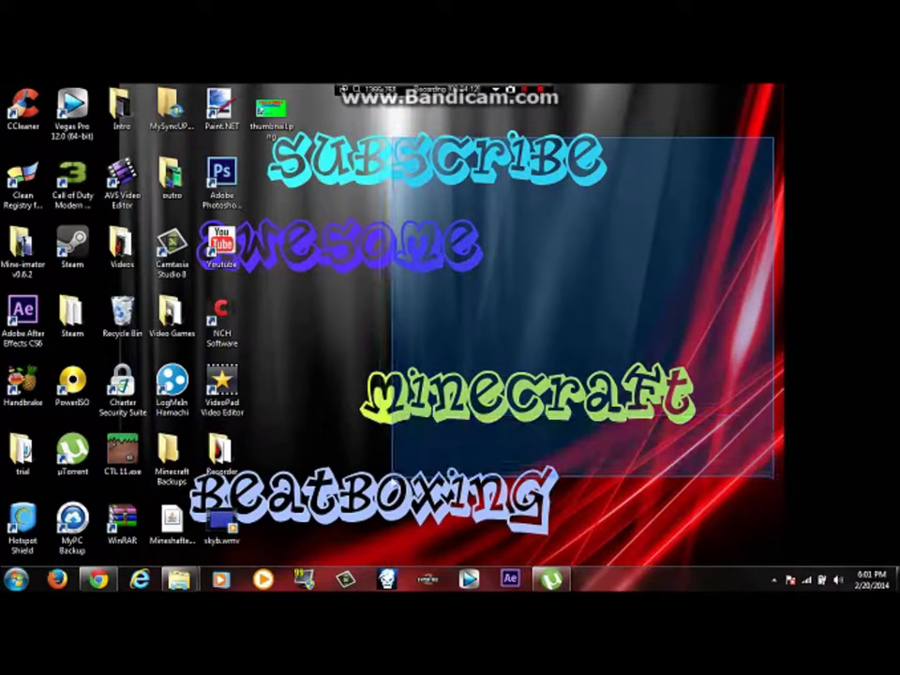
mouse_move(899, 193)
mouse_down()
mouse_move(422, 474)
mouse_move(528, 320)
mouse_move(551, 112)
mouse_up()
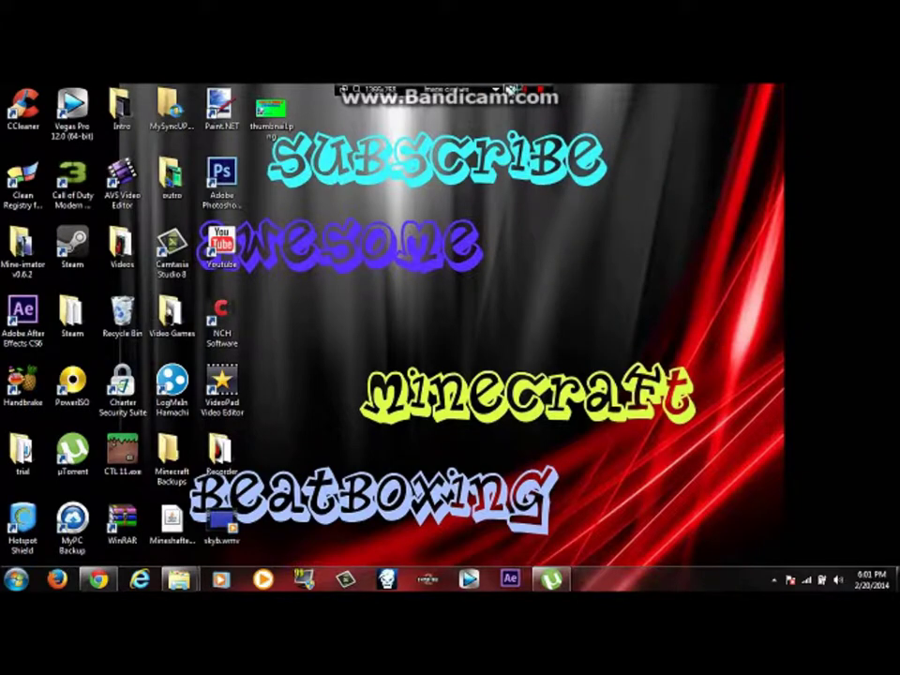